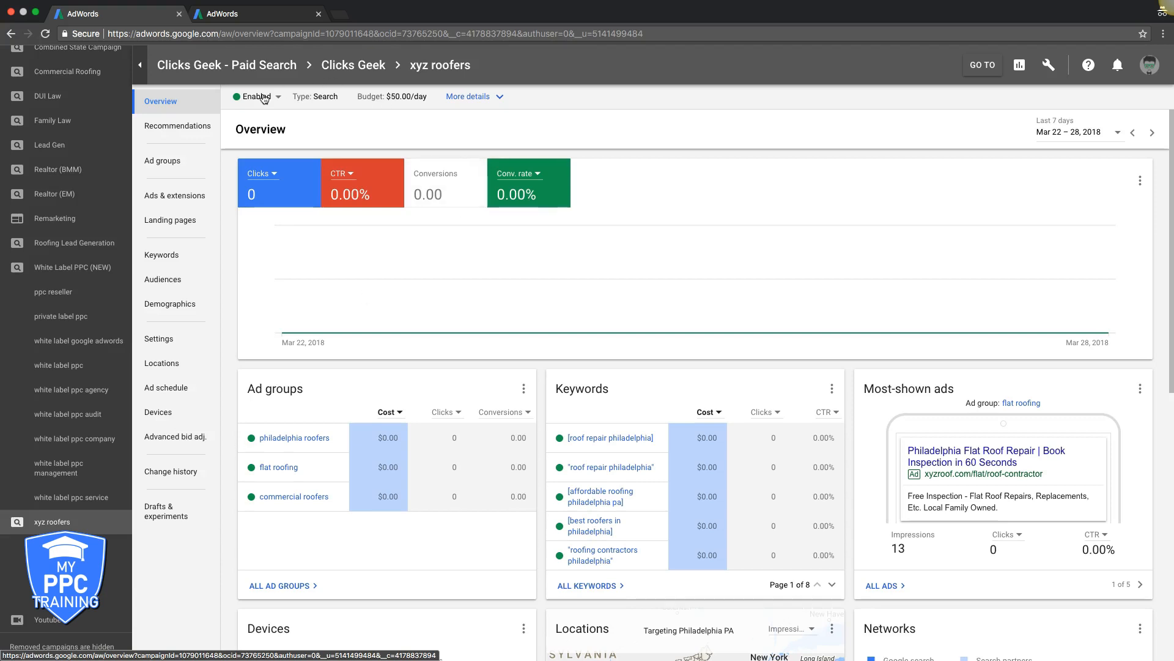
- Open the Keyword Planner and look at its entry field for finding new keywords
click(1050, 65)
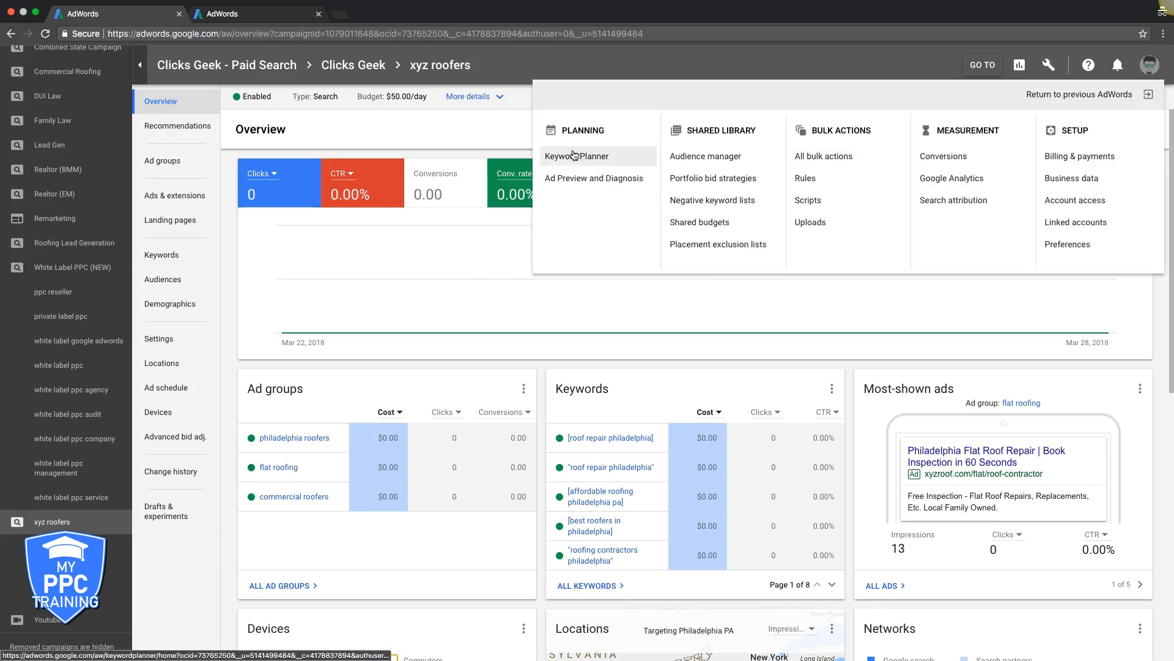
click(324, 132)
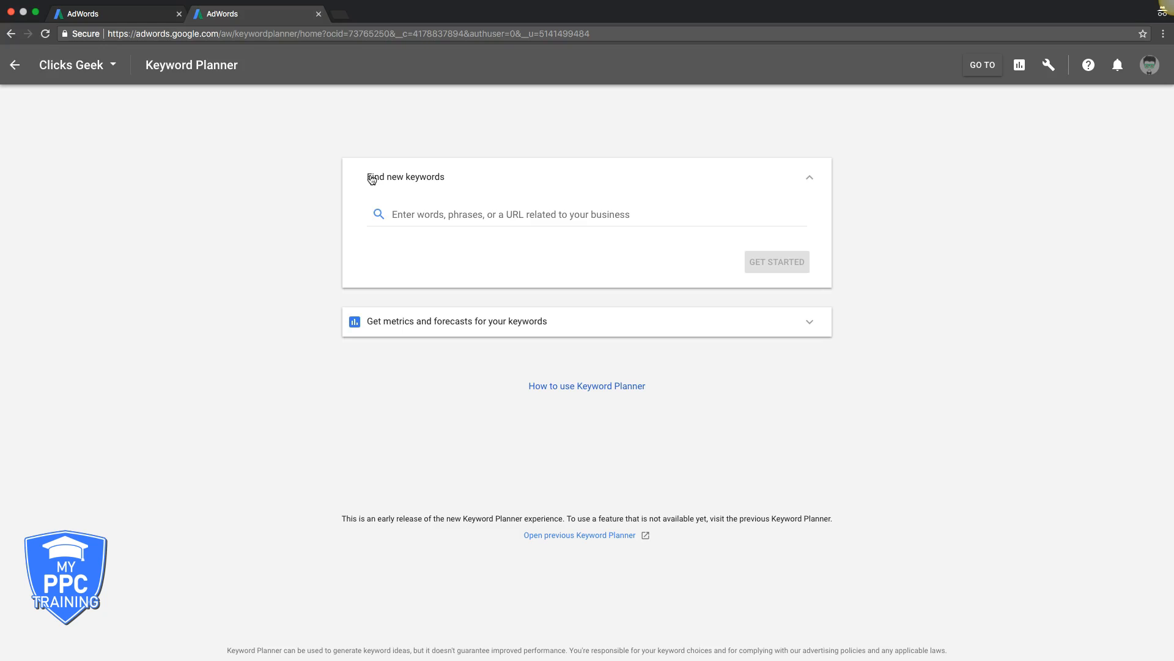
click(424, 214)
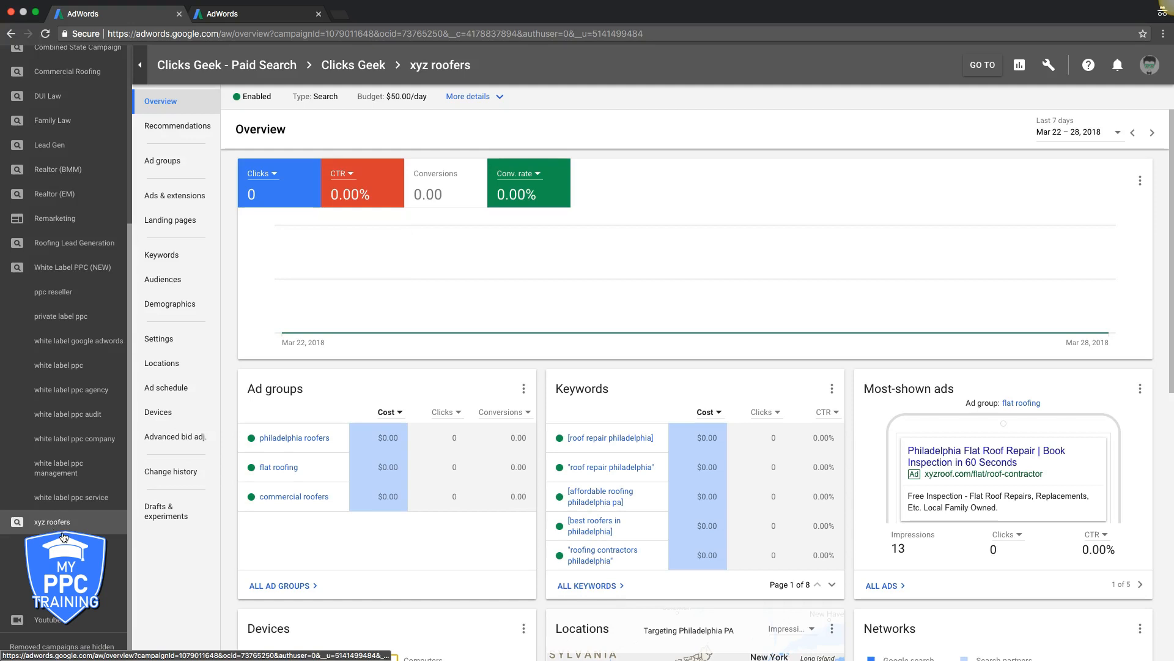
- Open the keyword list of the philadelphia roofers ad group in the xyz roofers campaign
click(165, 162)
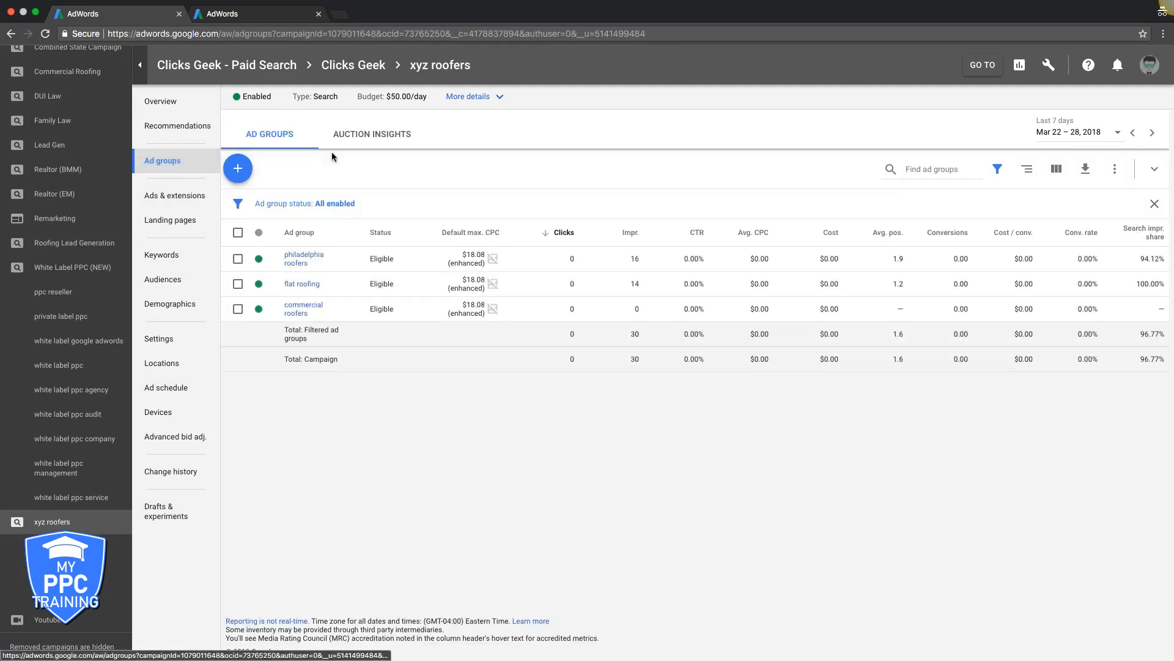
click(310, 261)
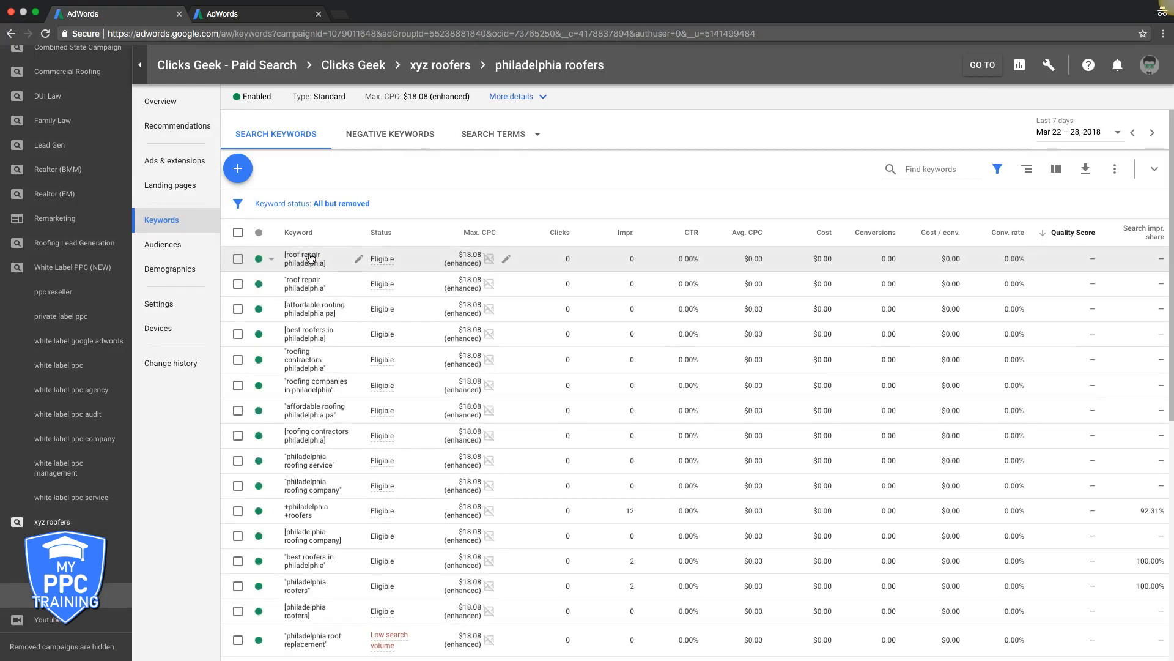
mouse_move(380, 259)
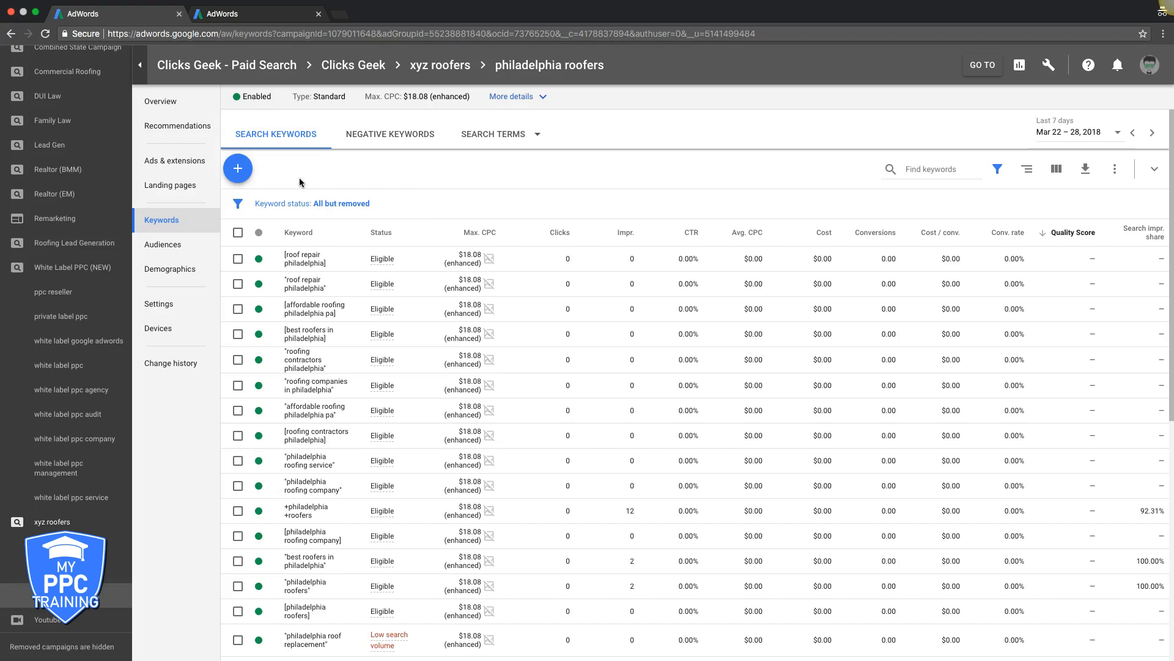
- Start adding keywords to the ad group and get keyword ideas for the service "philadelphia roofers"
click(239, 173)
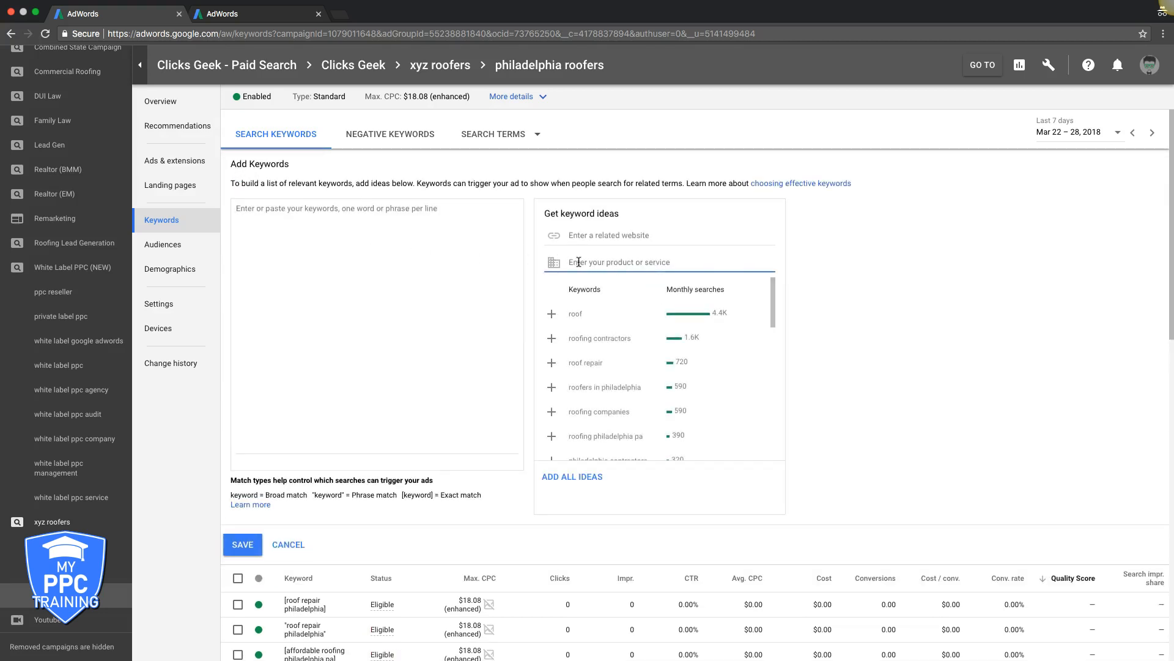
text(philadelphia roofers)
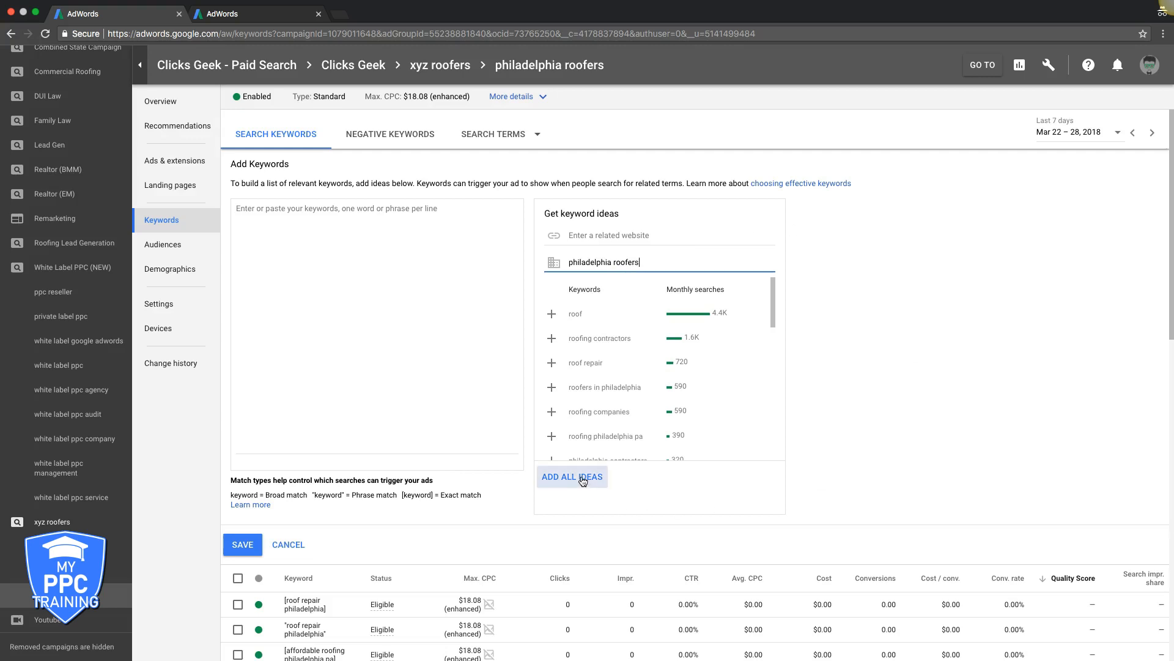
scroll(720, 374, down, 2)
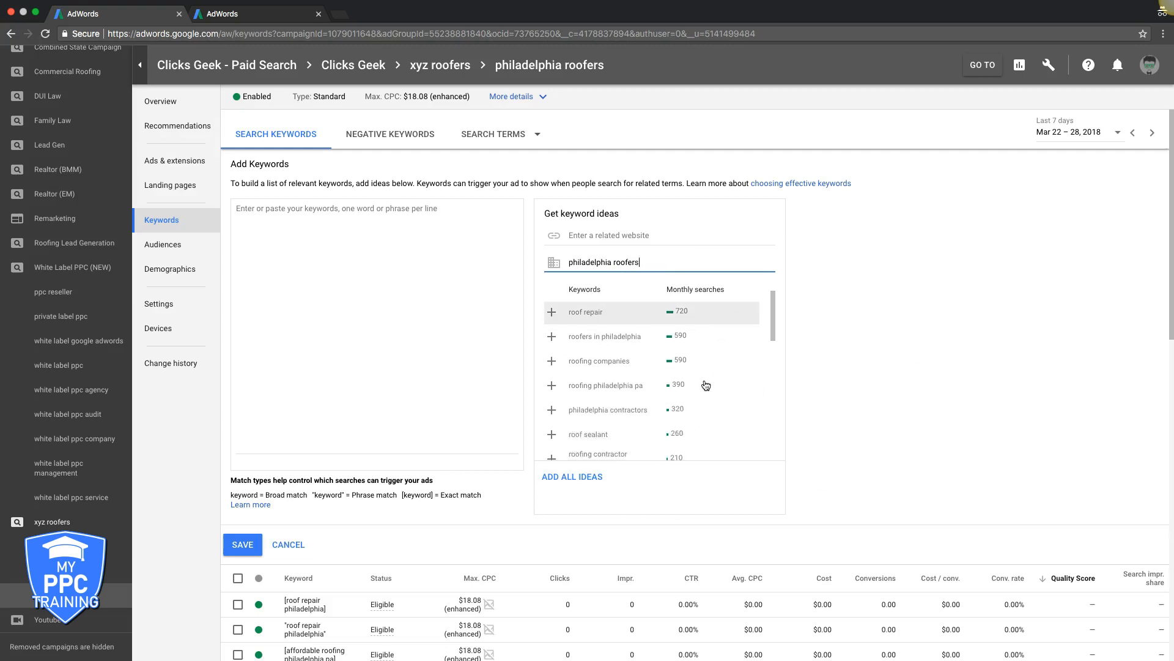
click(569, 481)
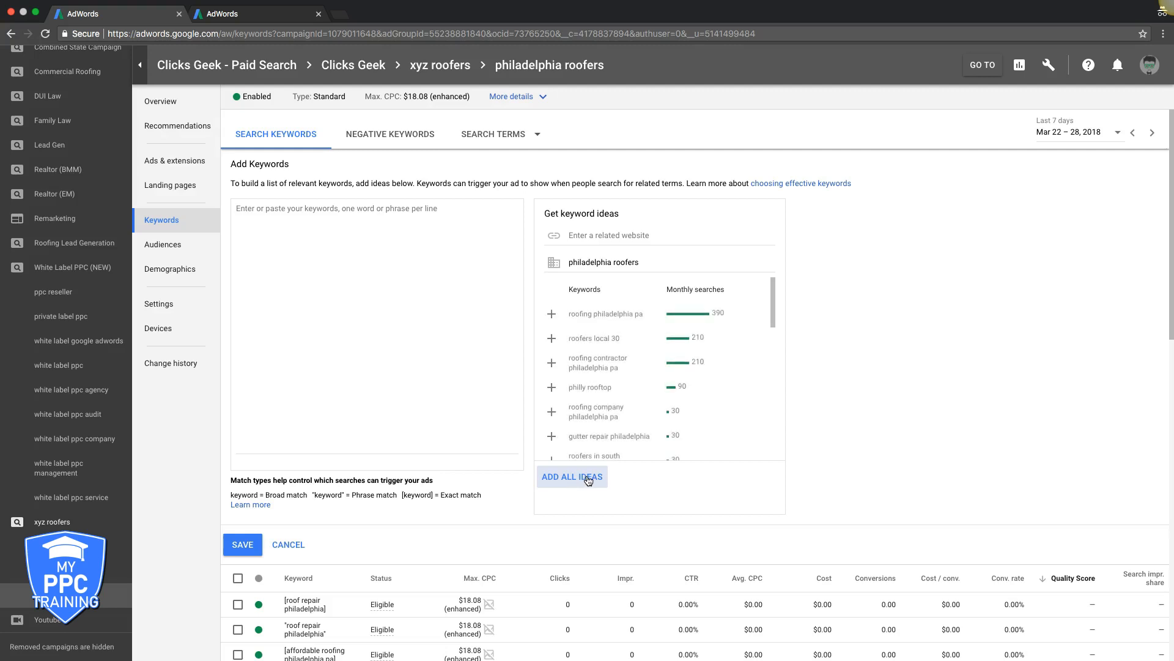
- Go through the suggested keywords for philadelphia roofers and load more ideas
scroll(702, 411, down, 1)
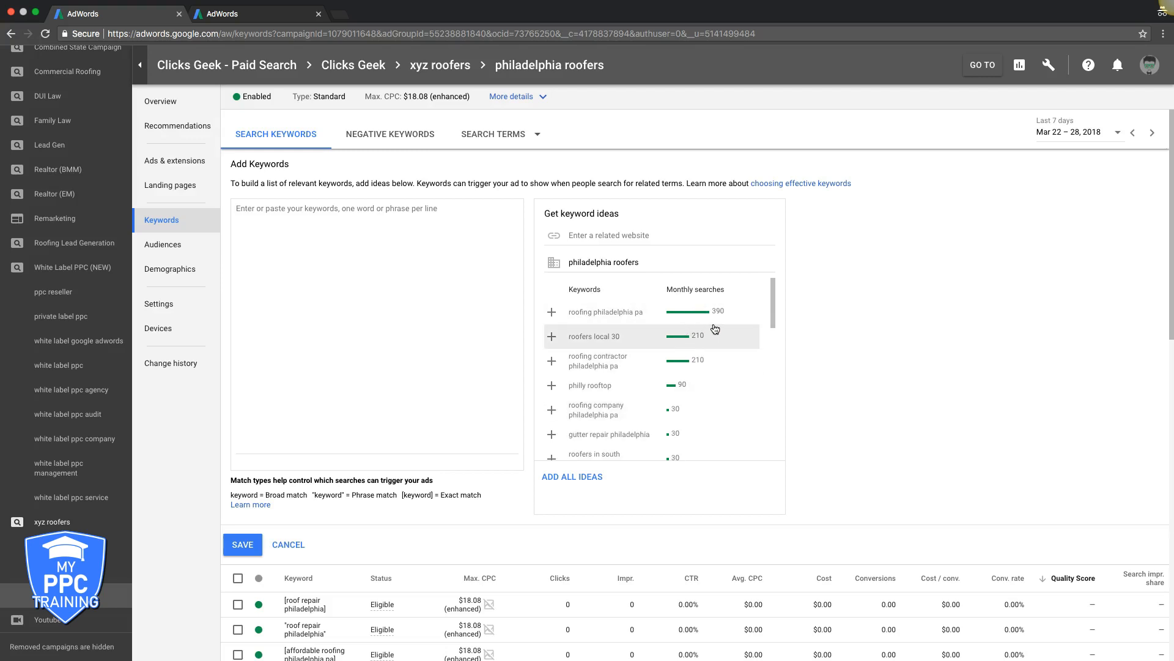
scroll(667, 367, down, 10)
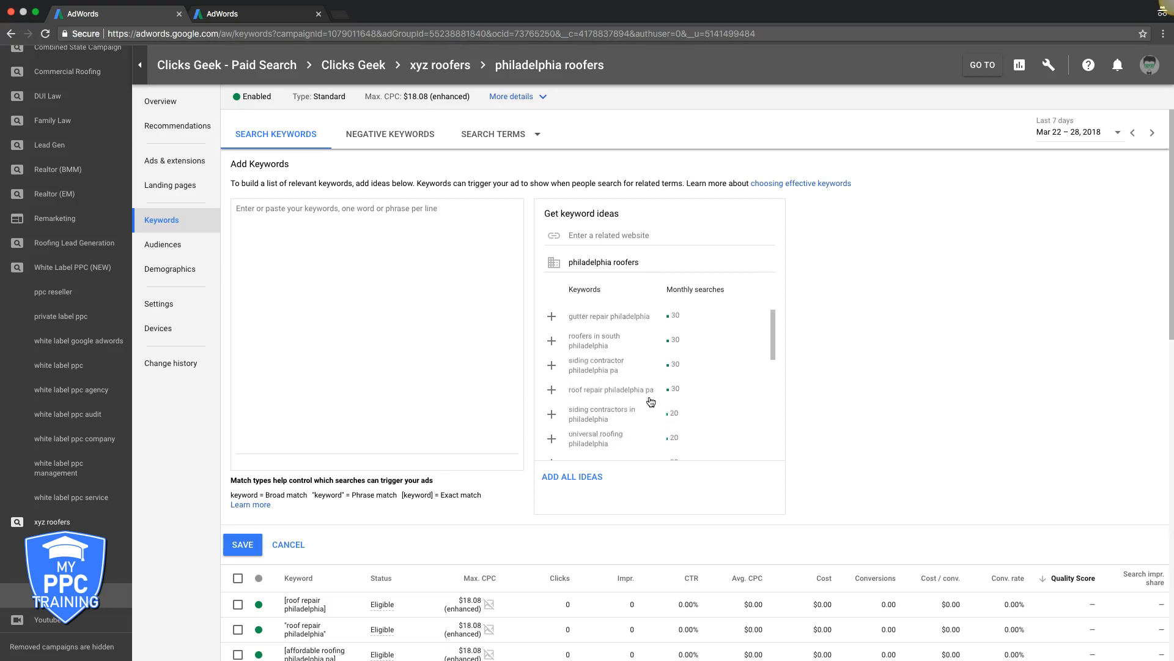
scroll(650, 402, down, 2)
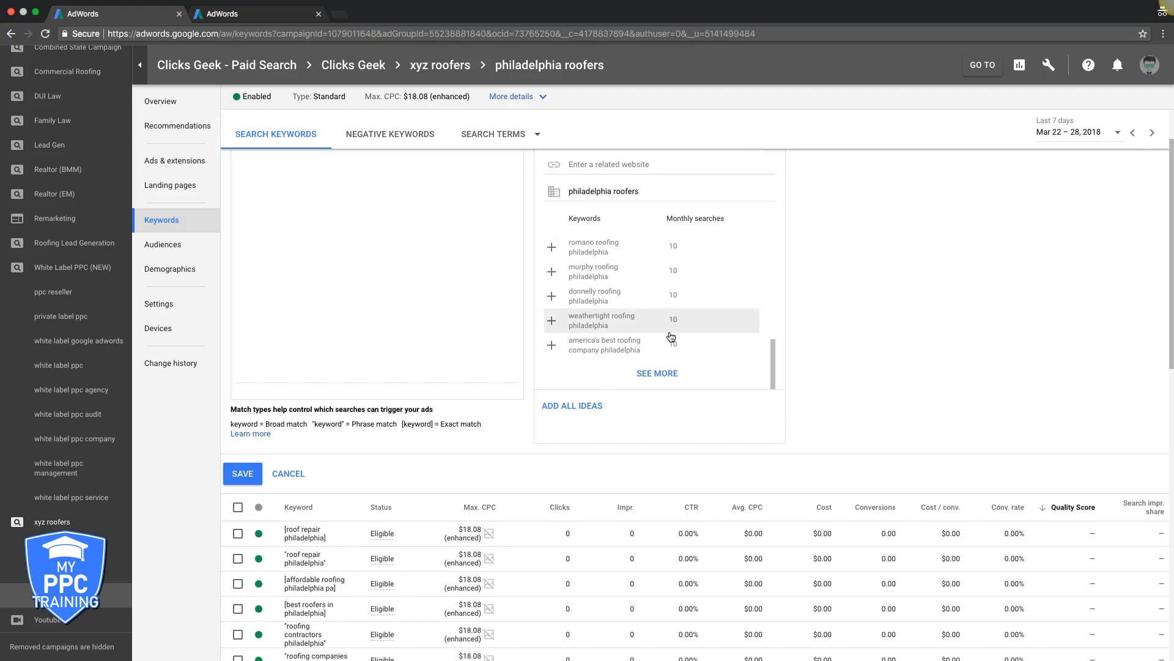
click(658, 380)
- Add the ideas "roofers in philadelphia area", "roofing contractors northeast philadelphia" and "commercial roofing contractor philadelphia pa" to the keyword list
scroll(681, 307, down, 2)
scroll(681, 307, down, 3)
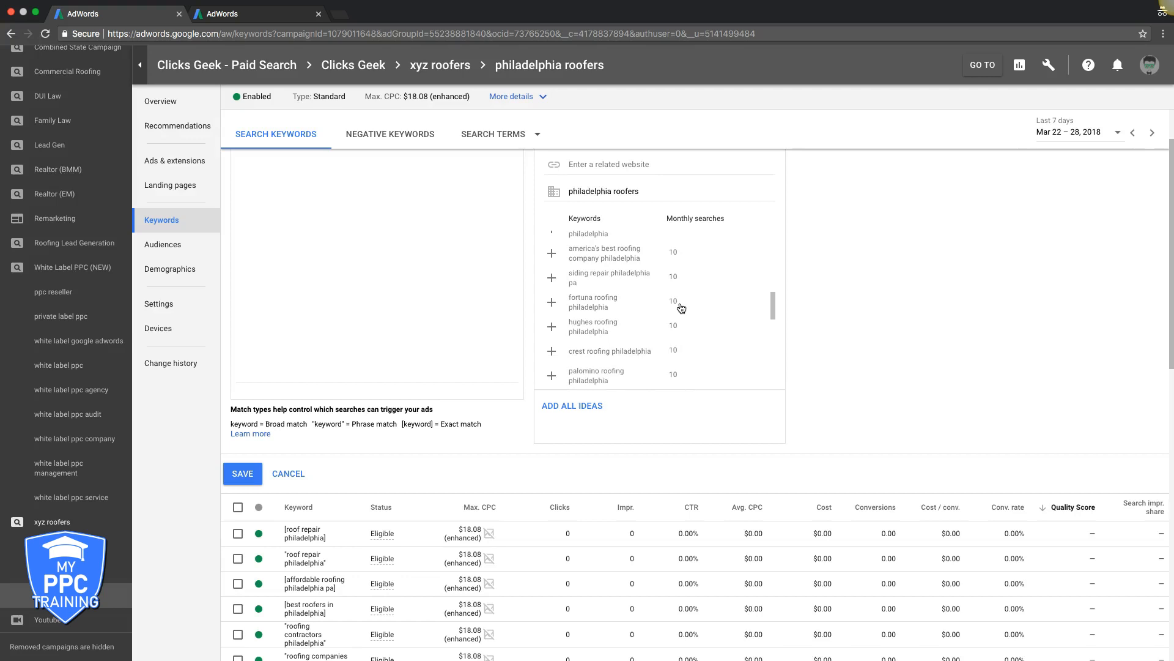
scroll(680, 307, down, 2)
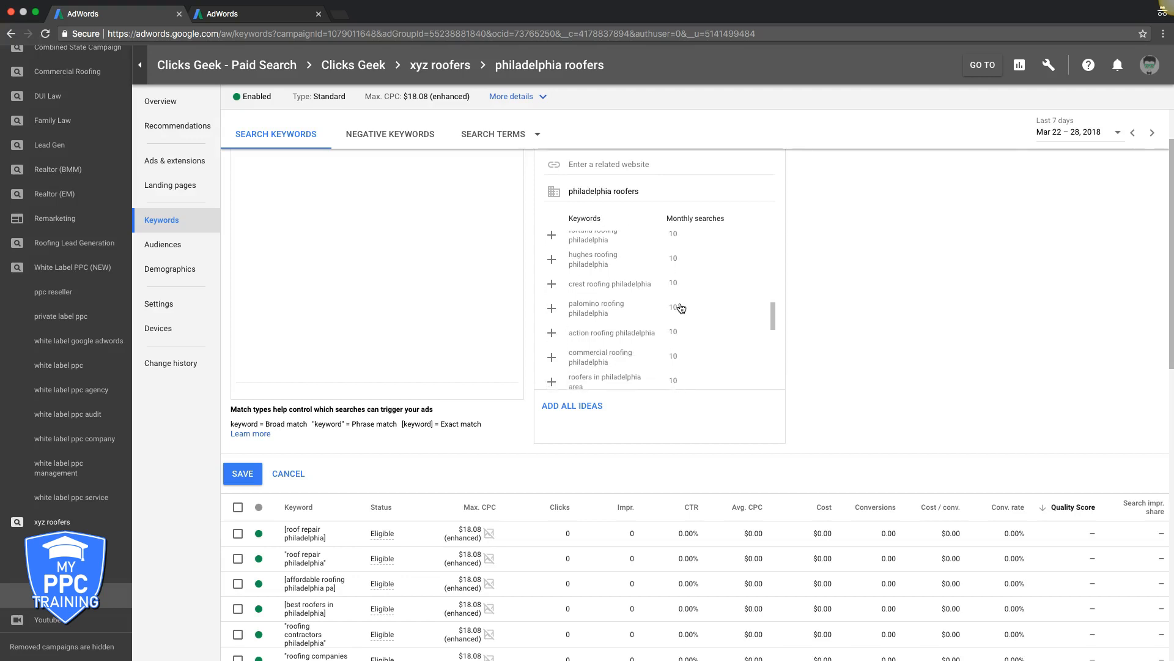
scroll(681, 307, down, 1)
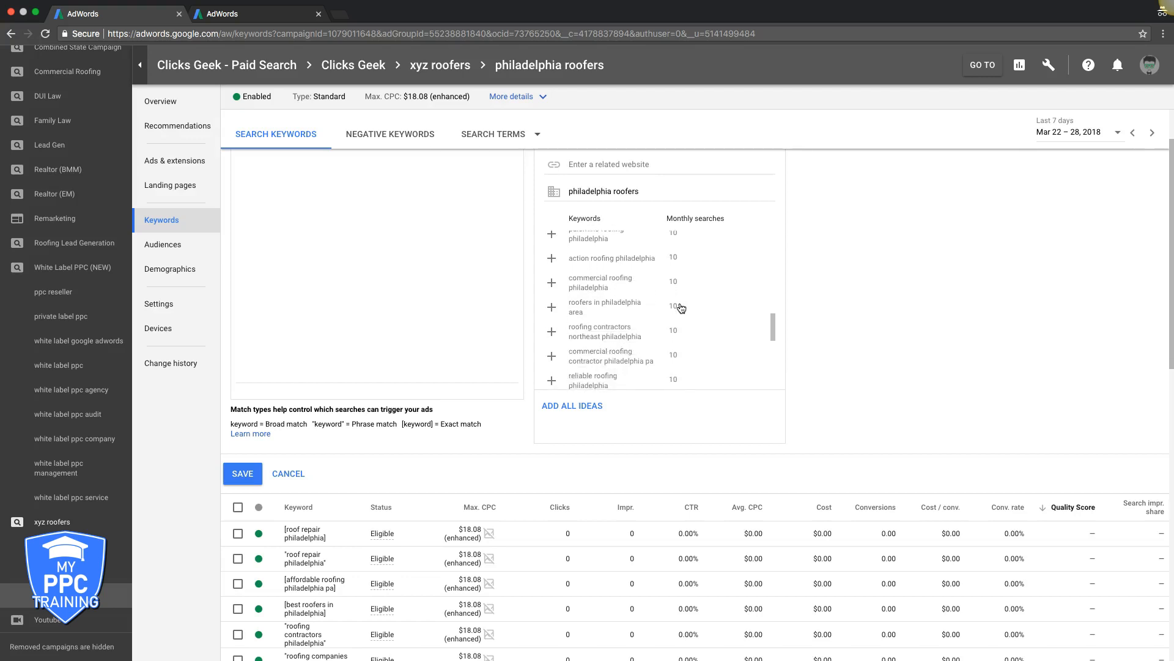
click(551, 308)
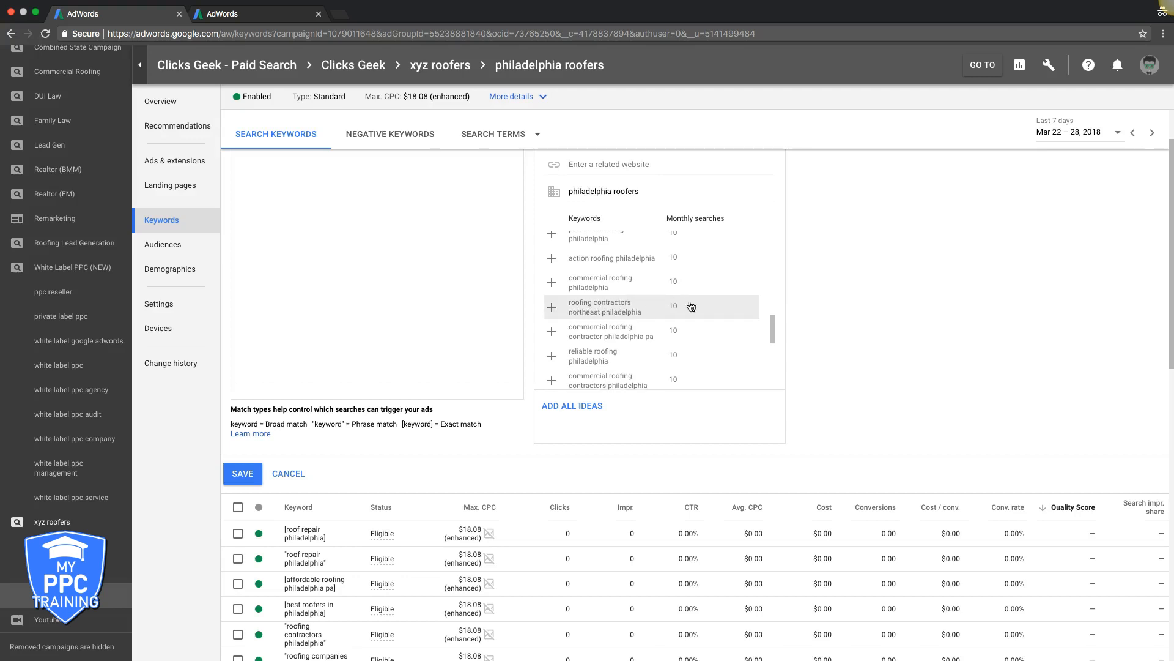
click(551, 308)
click(551, 308)
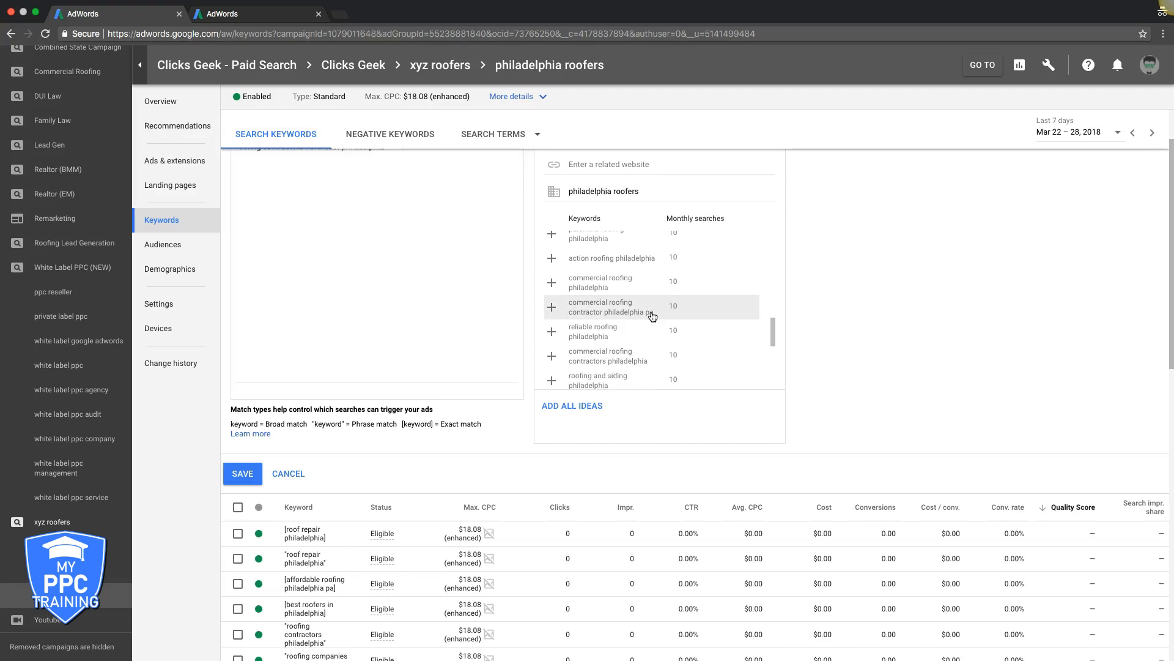
- Add the suggested keywords "reliable roofing philadelphia" and "philadelphia pa roofing" to the list
scroll(636, 309, down, 1)
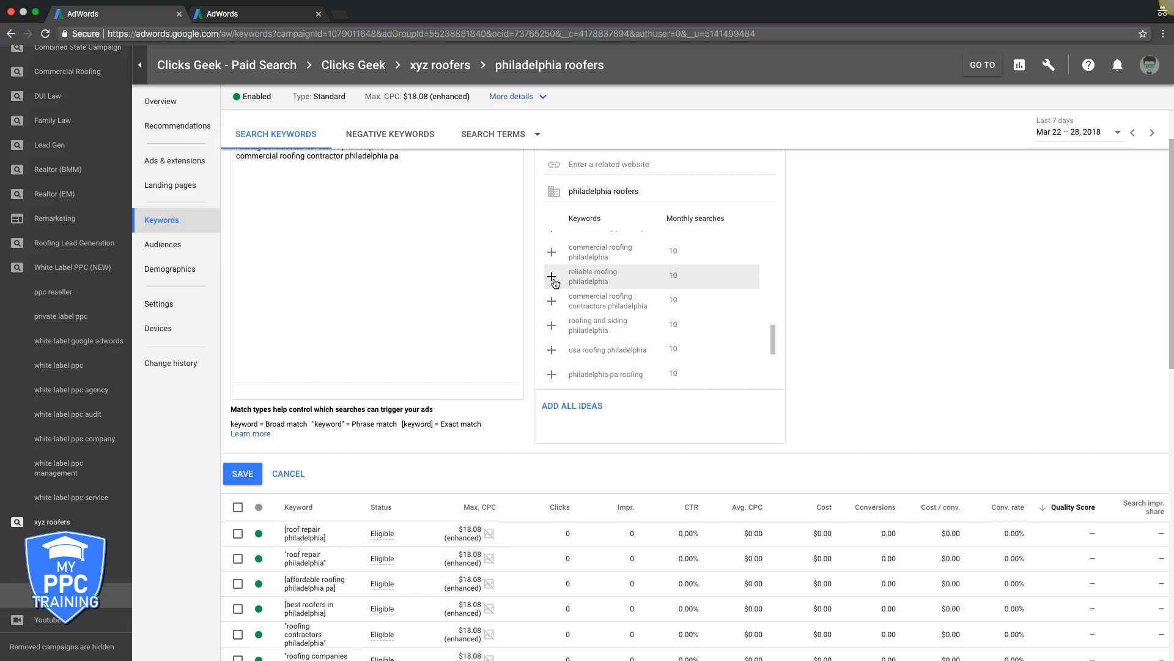
scroll(529, 285, up, 1)
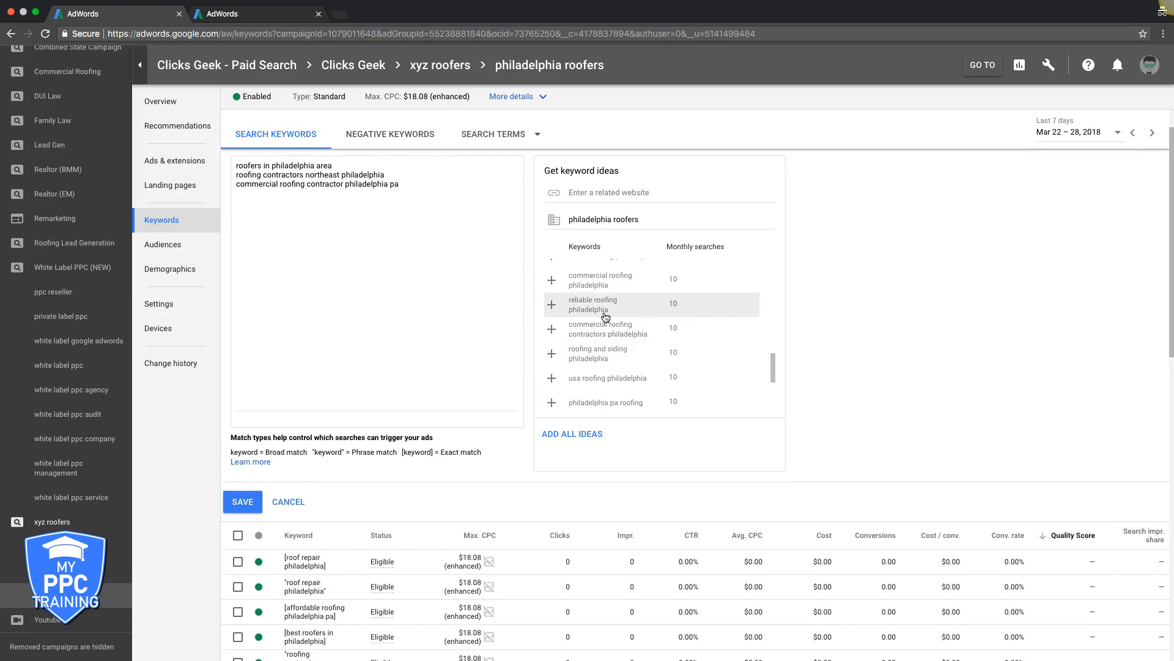
click(552, 304)
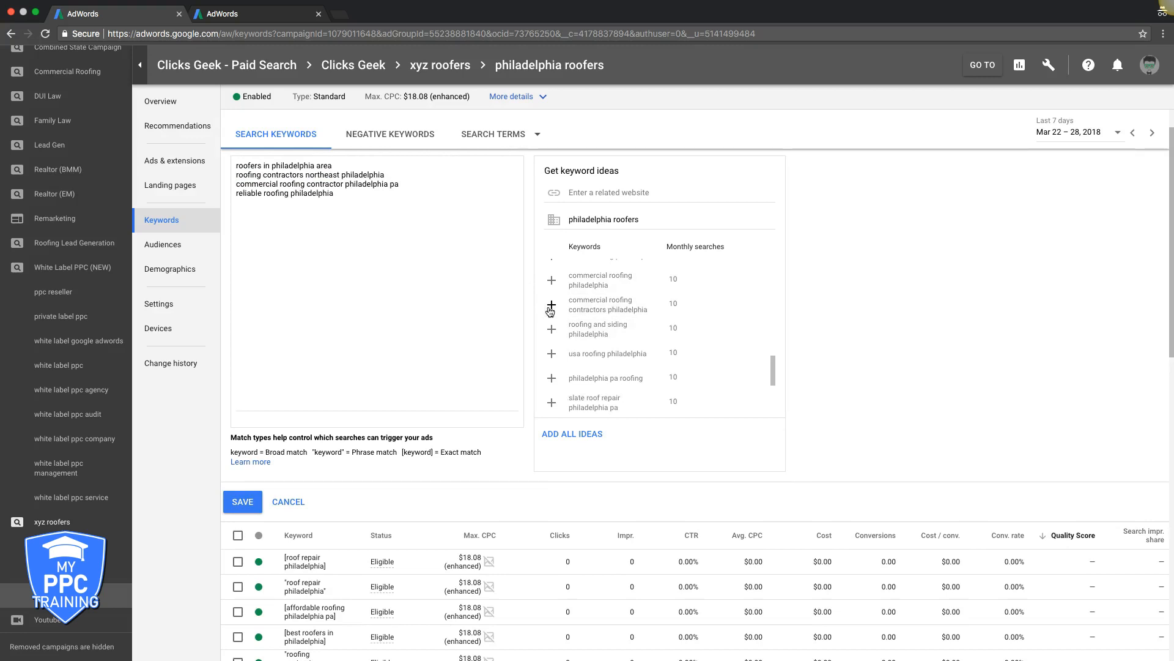
scroll(685, 353, down, 1)
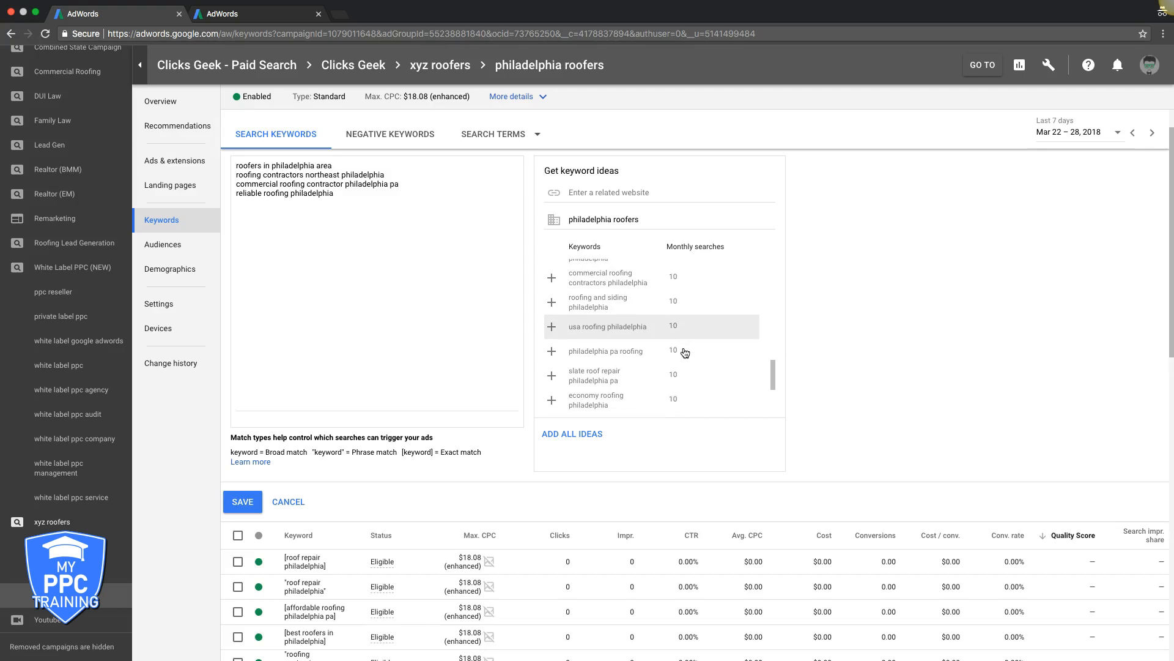
click(552, 353)
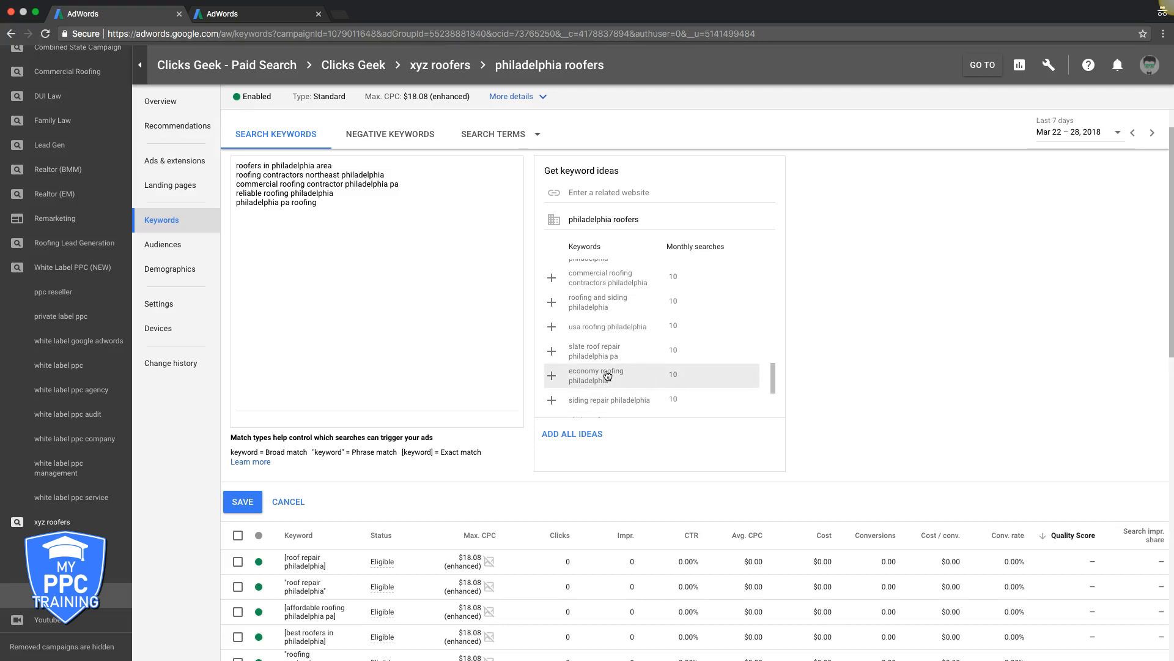
- Add the suggested keywords "quality roofing philadelphia" and "slate roof repair philadelphia" to the list
scroll(610, 377, down, 3)
scroll(607, 374, down, 2)
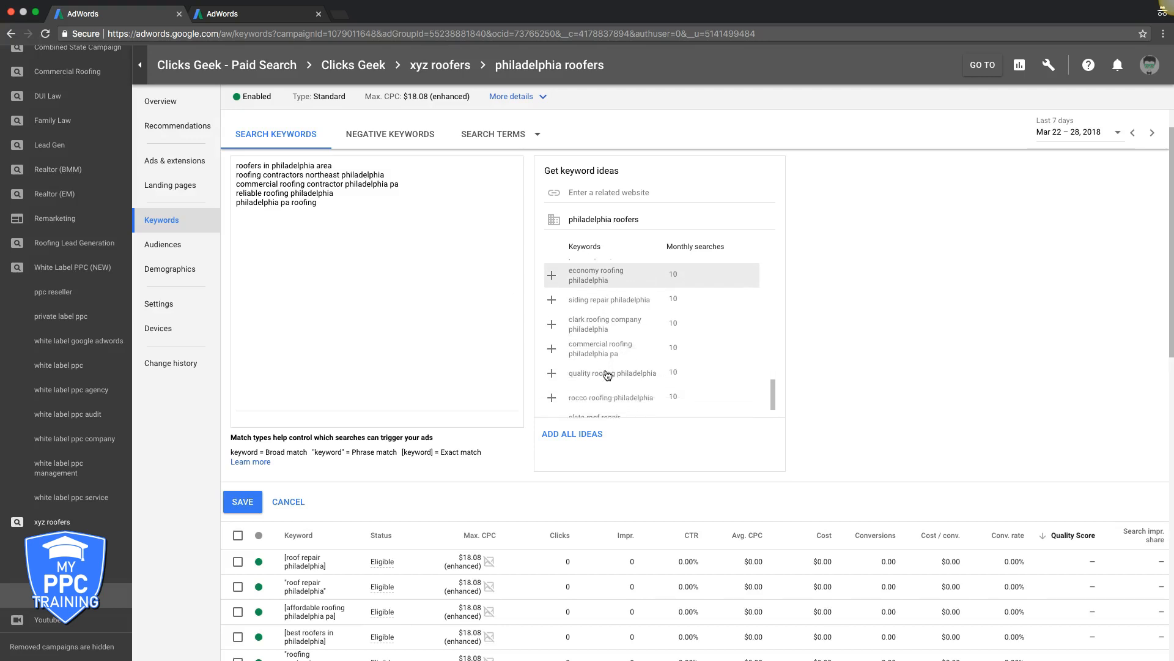
click(551, 356)
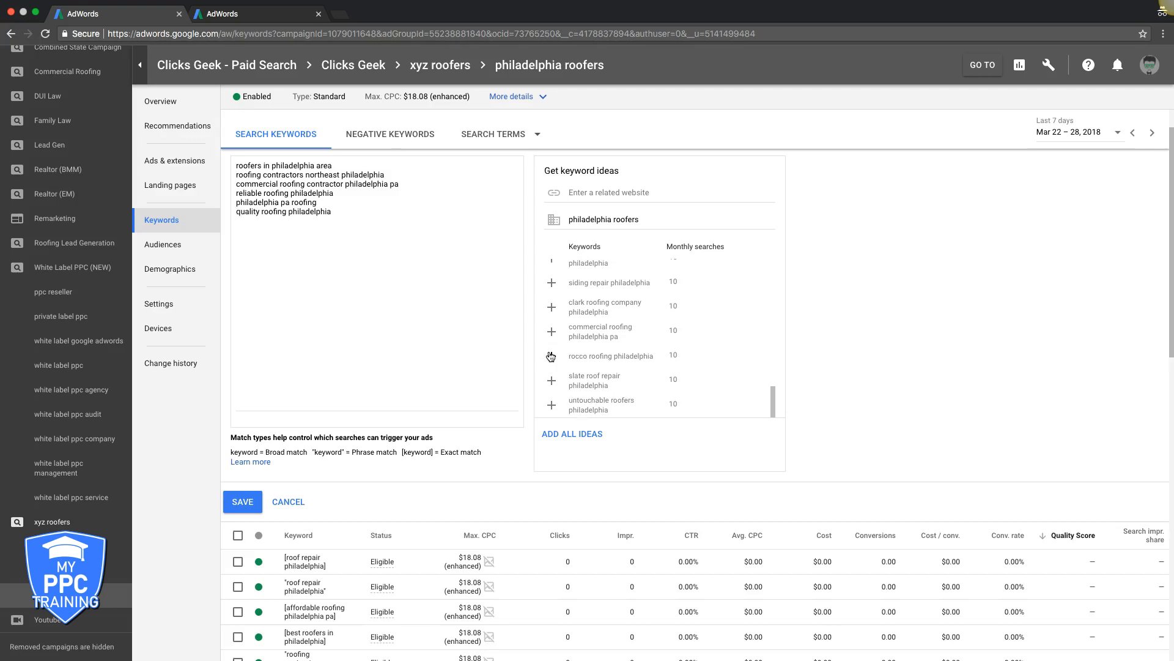
scroll(738, 343, down, 1)
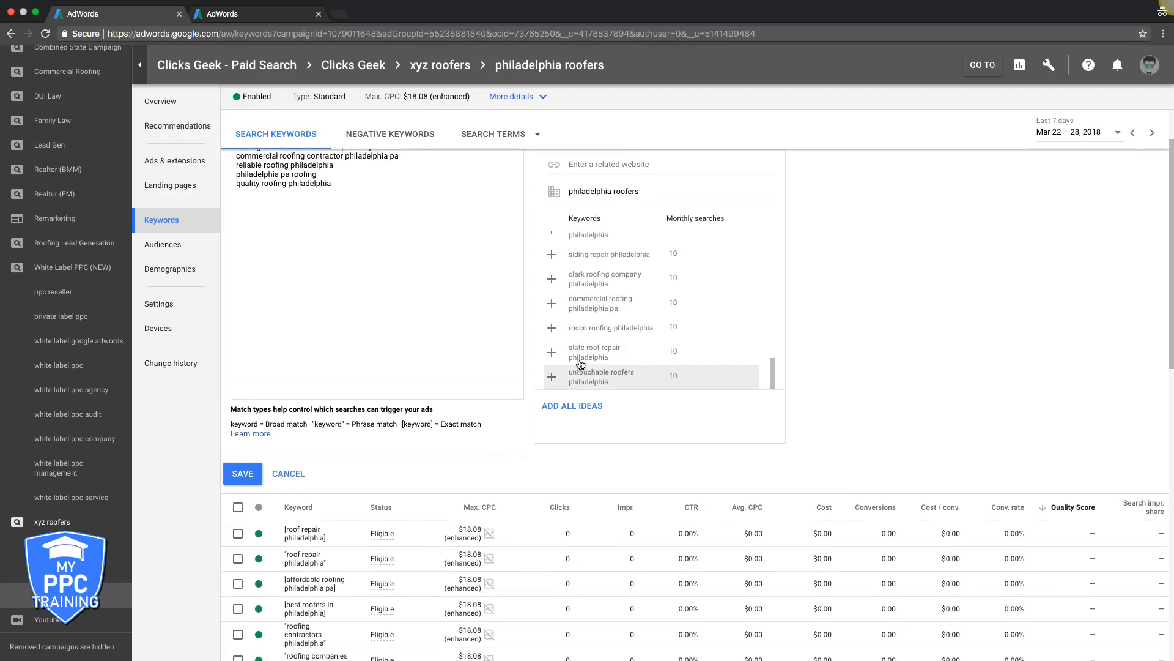
click(552, 356)
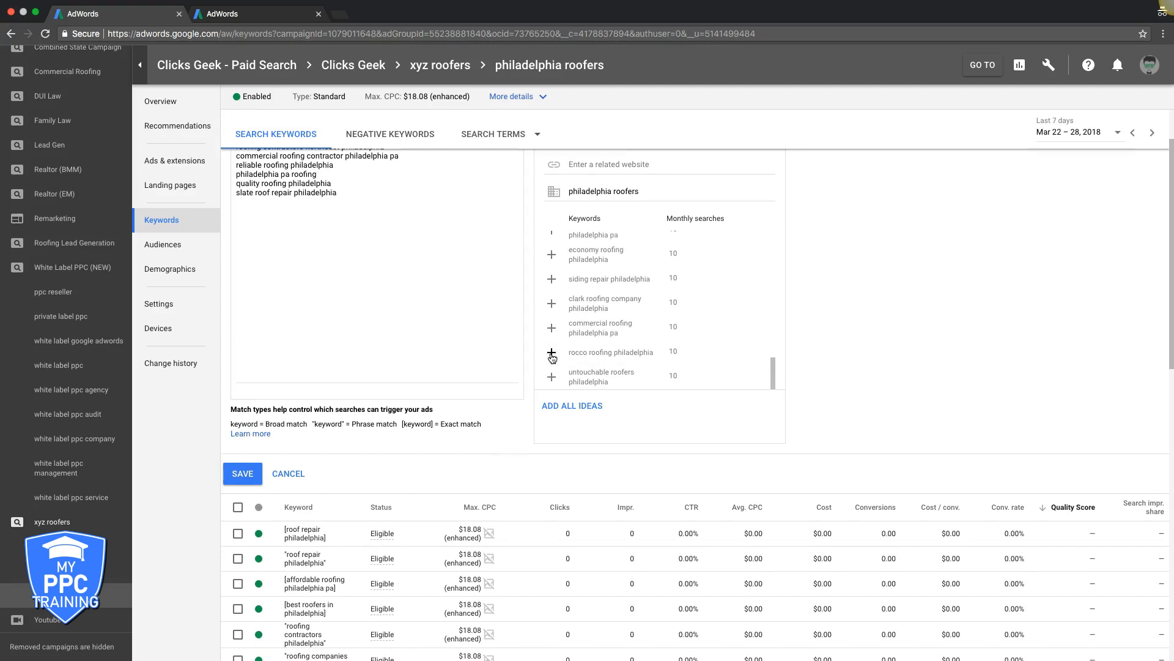
- Separate "slate roof repair philadelphia" from the keywords above it with a blank line
scroll(279, 194, up, 1)
click(279, 194)
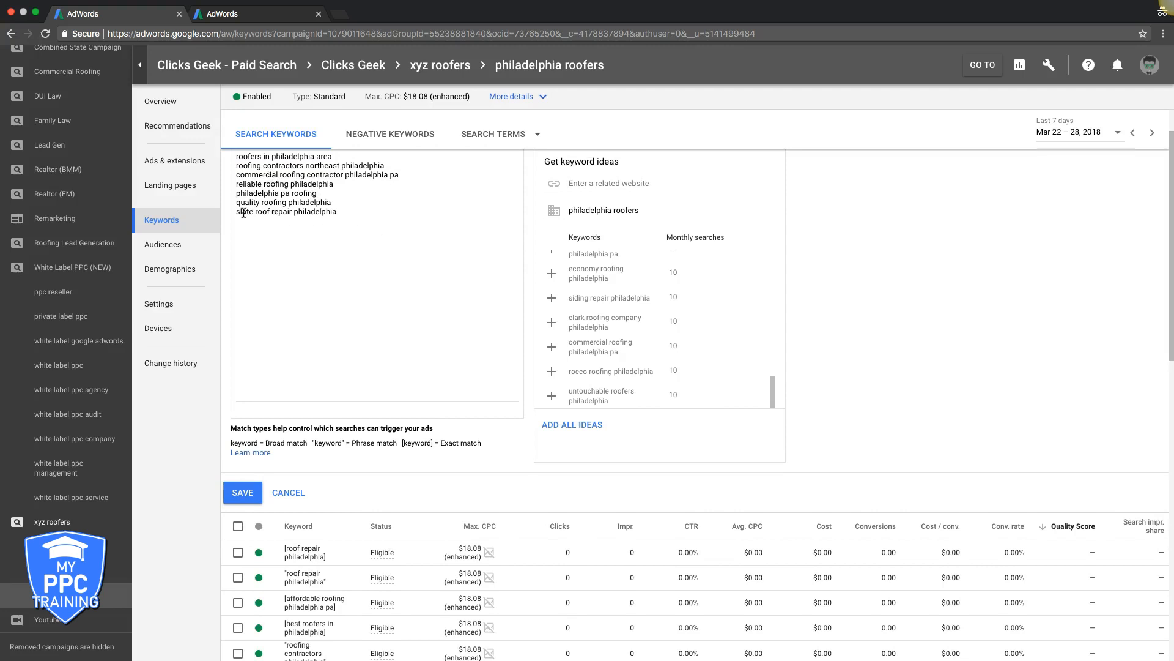
click(339, 204)
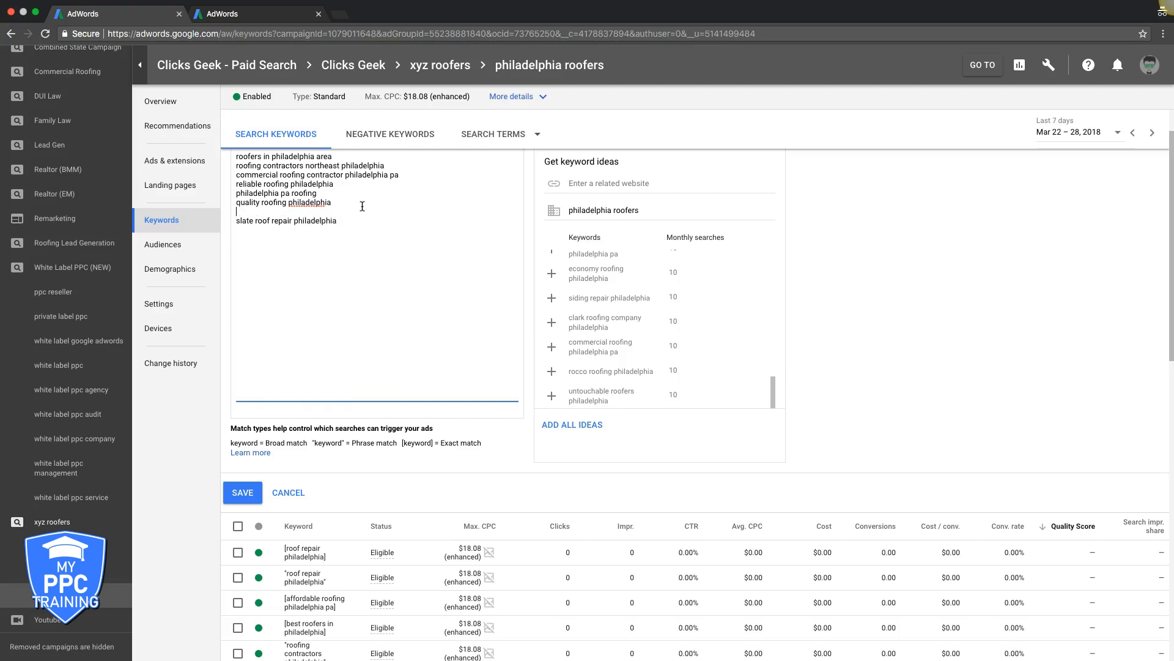
- Move "commercial roofing contractor philadelphia pa" to the end of the keyword list, set apart by a blank line
triple_click(359, 176)
key(ctrl+c)
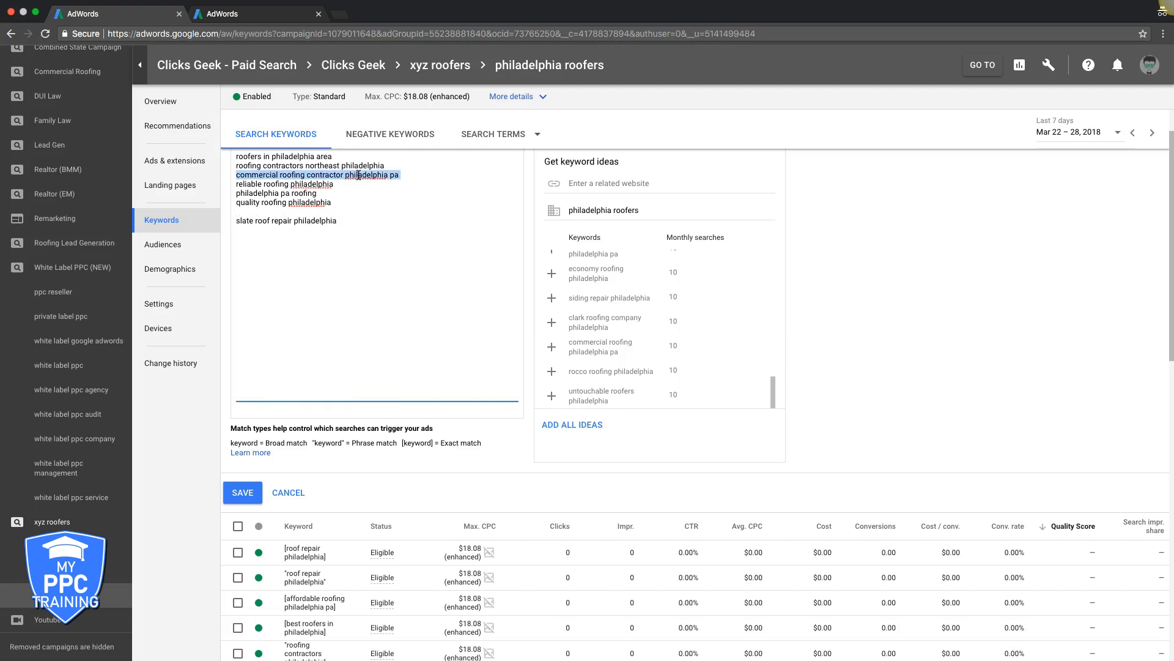
key(BackSpace)
click(261, 238)
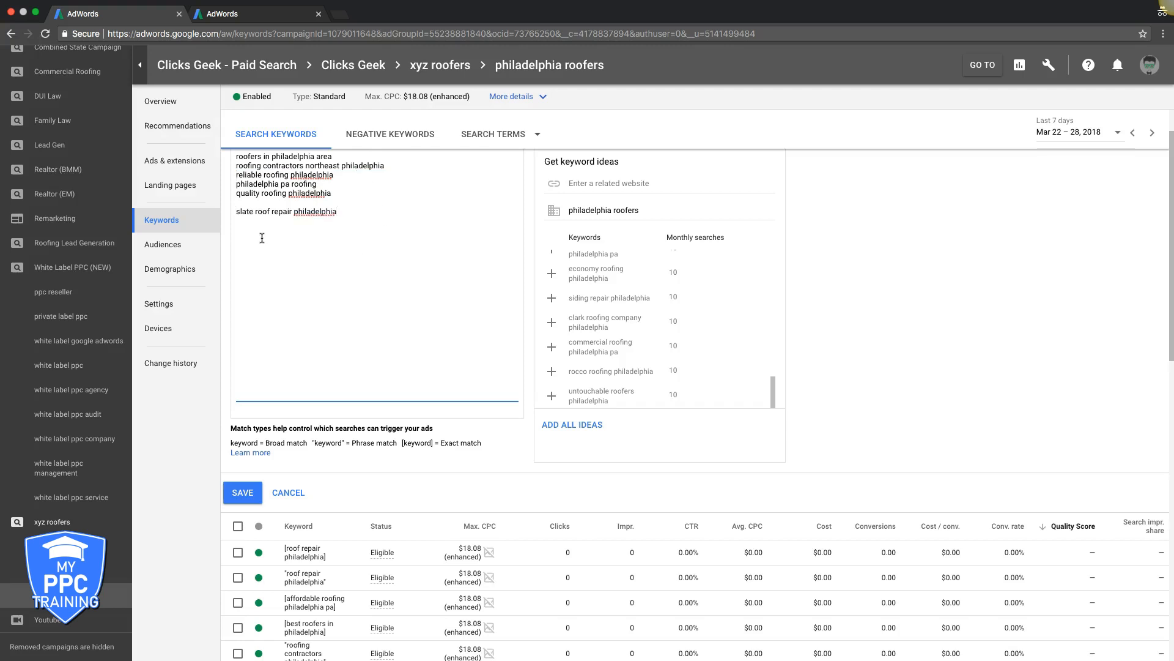
key(ctrl+v)
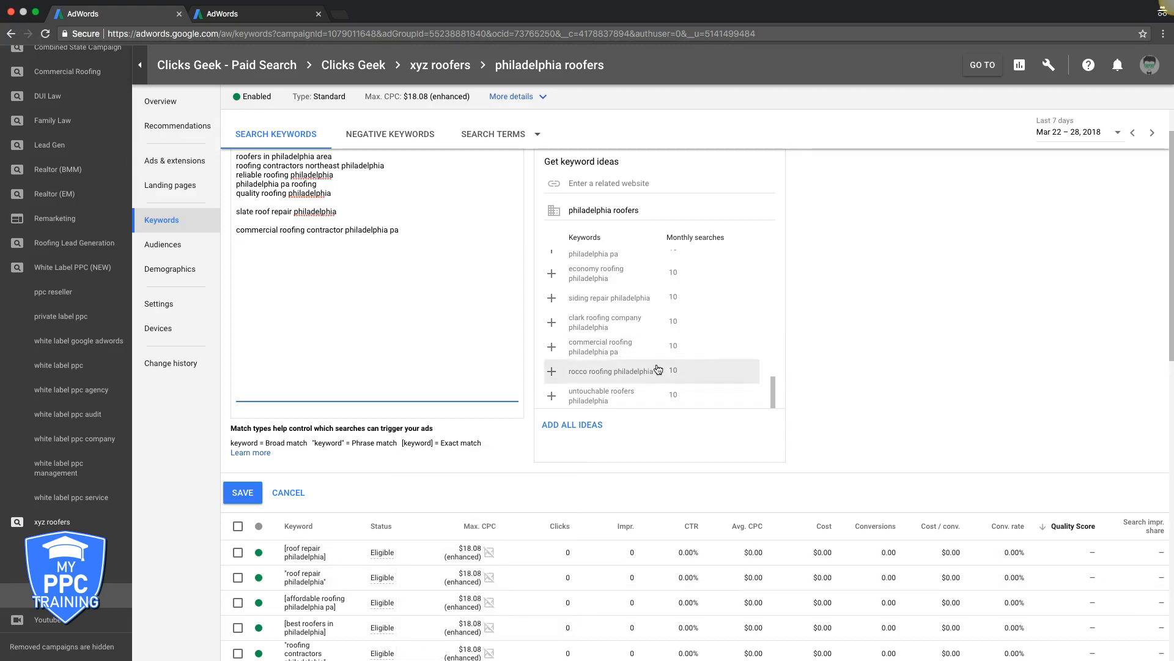
scroll(661, 350, down, 1)
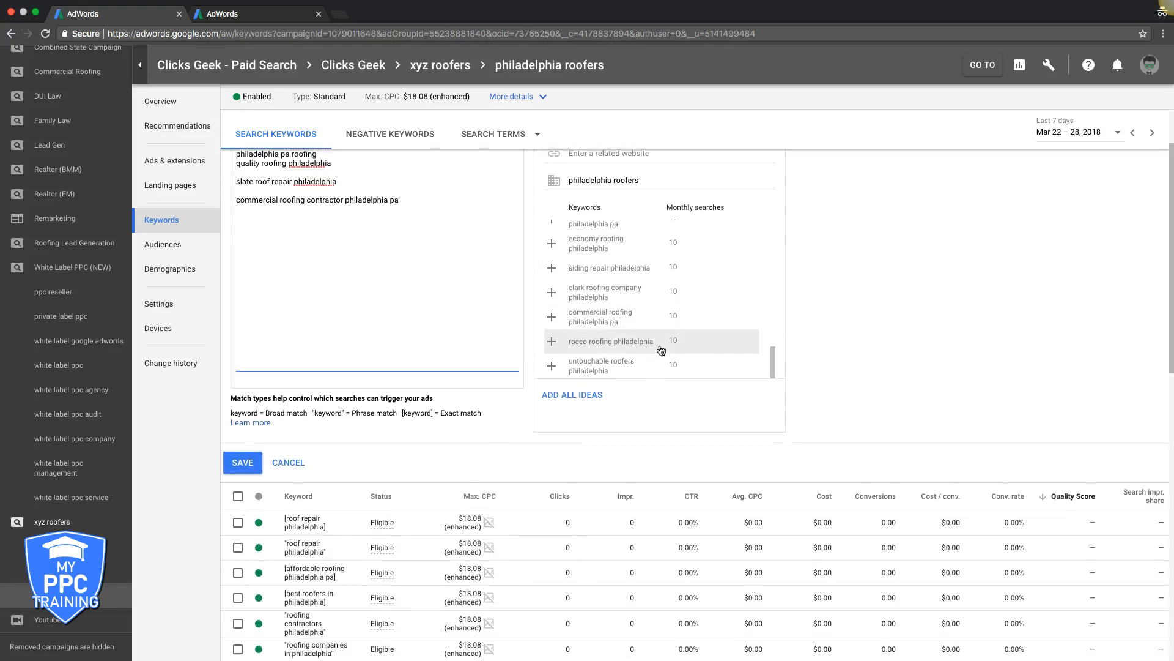
scroll(326, 257, up, 3)
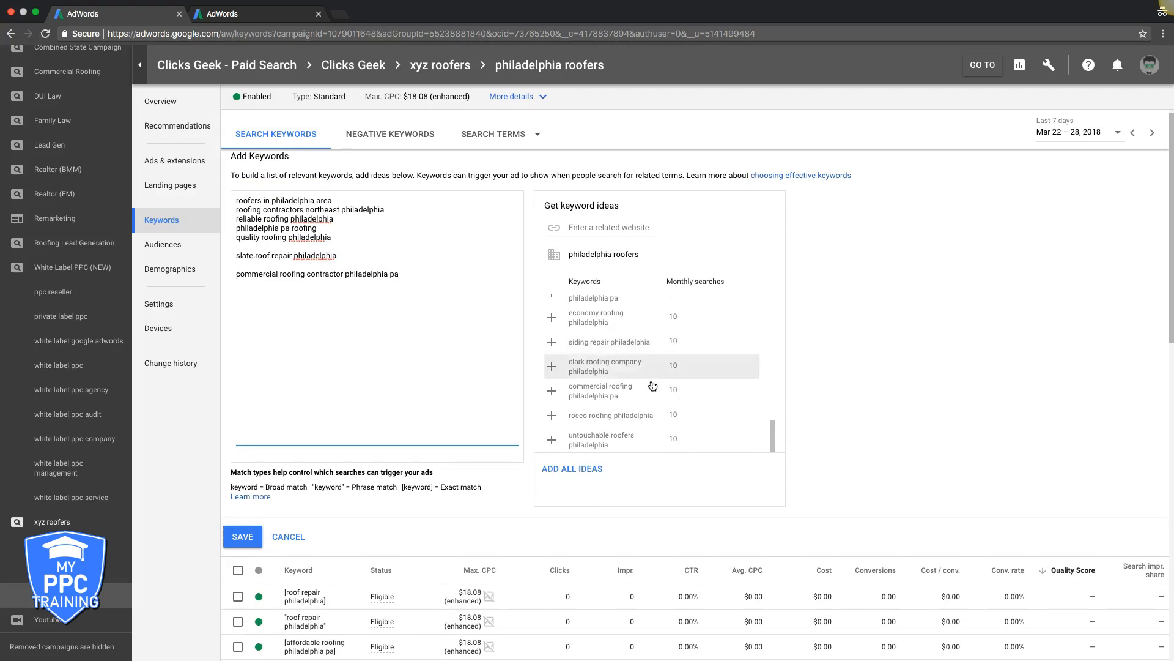
scroll(636, 391, down, 1)
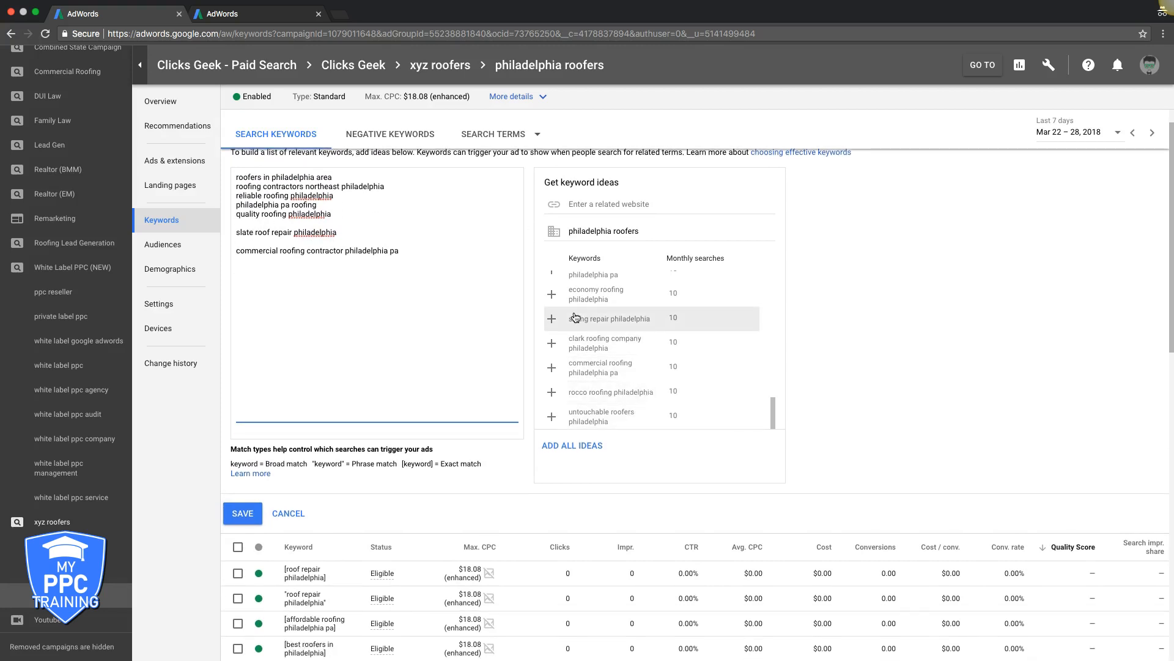
- Replace the product or service in the keyword ideas search with "slate roof repair philadelphia", copied from the keyword list
drag(236, 180, 343, 215)
click(343, 215)
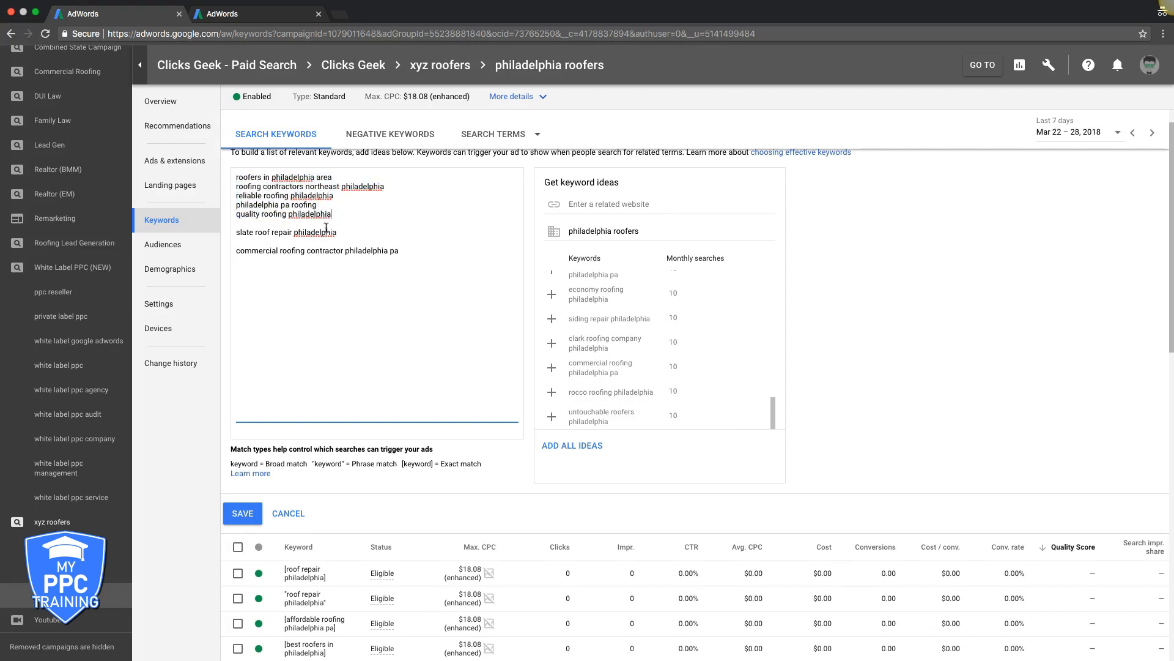
triple_click(310, 232)
key(super+c)
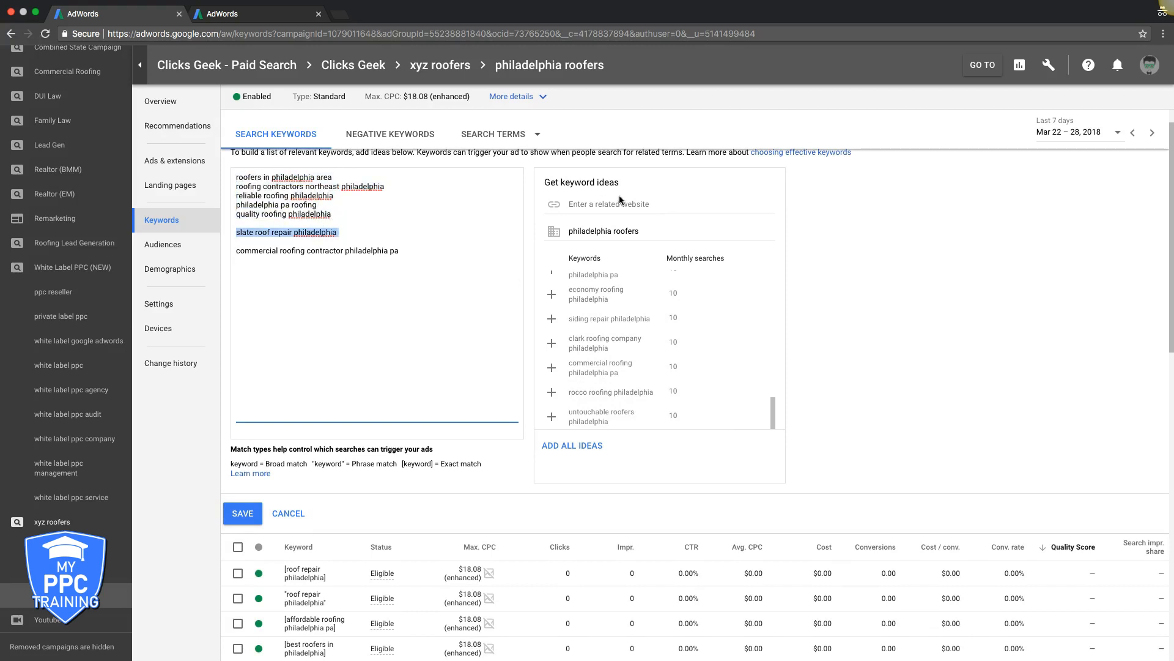
click(597, 225)
triple_click(598, 229)
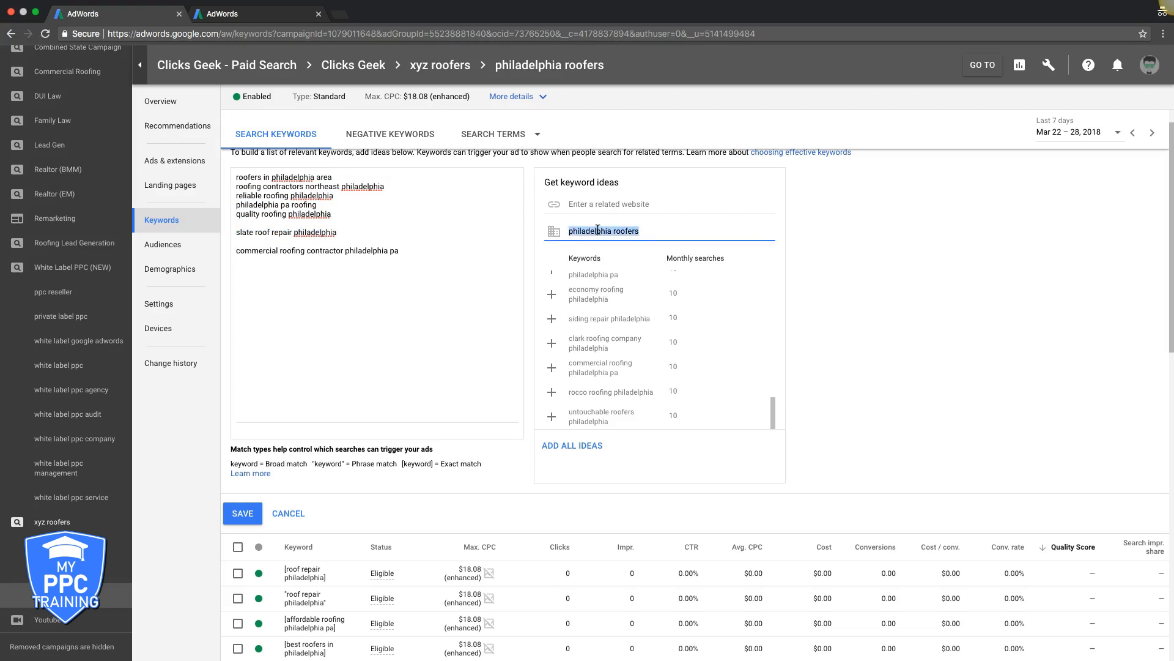
key(super+v)
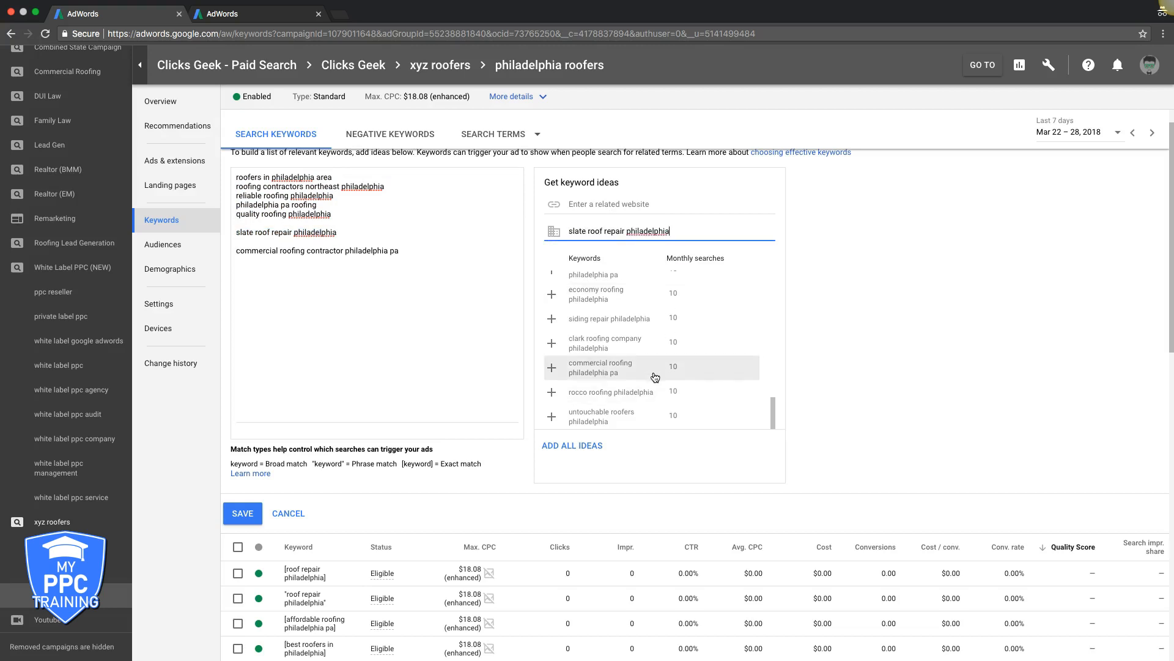
click(580, 451)
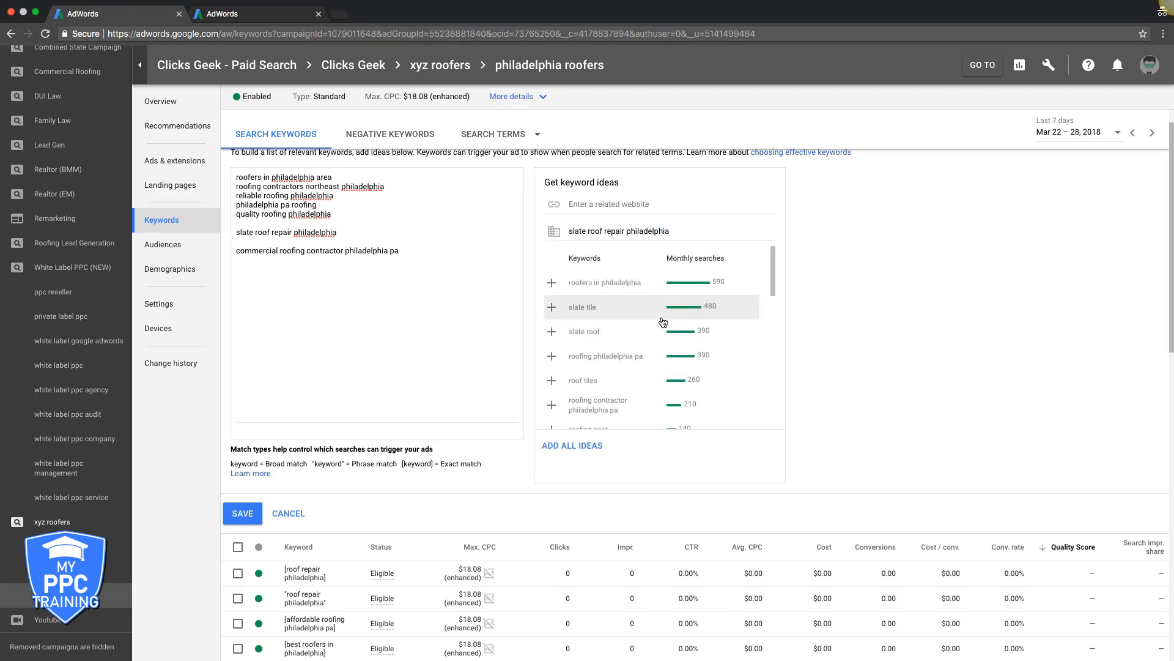
- Review the keyword ideas for slate roof repair philadelphia down to the end of the list and load more
scroll(663, 322, down, 3)
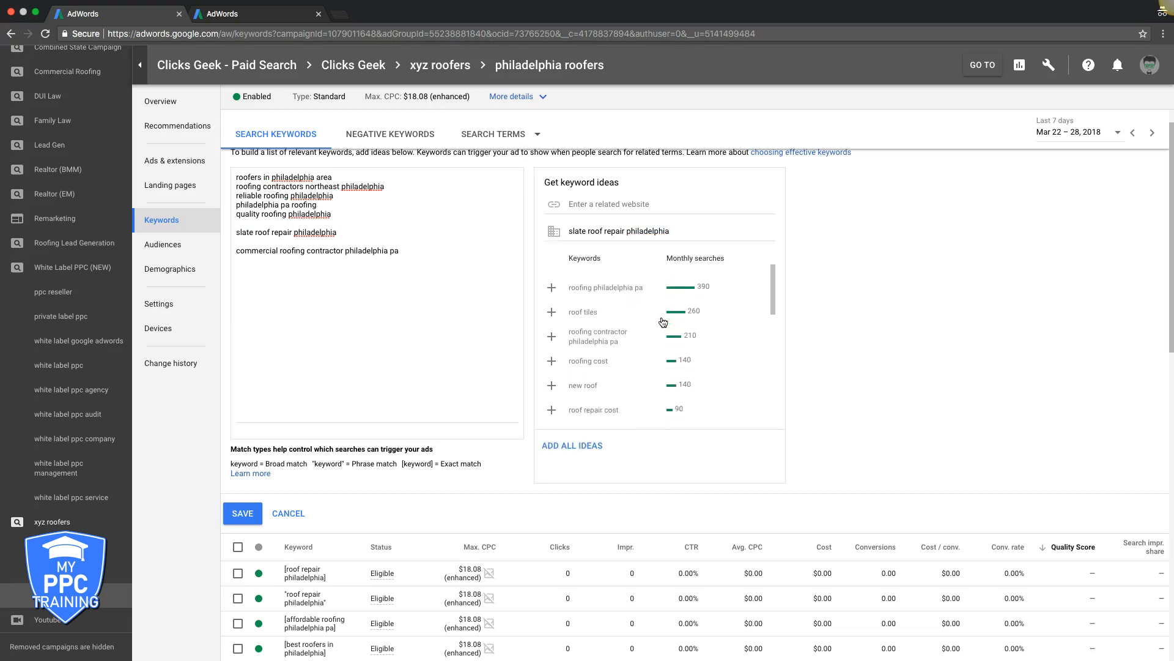
scroll(663, 322, down, 4)
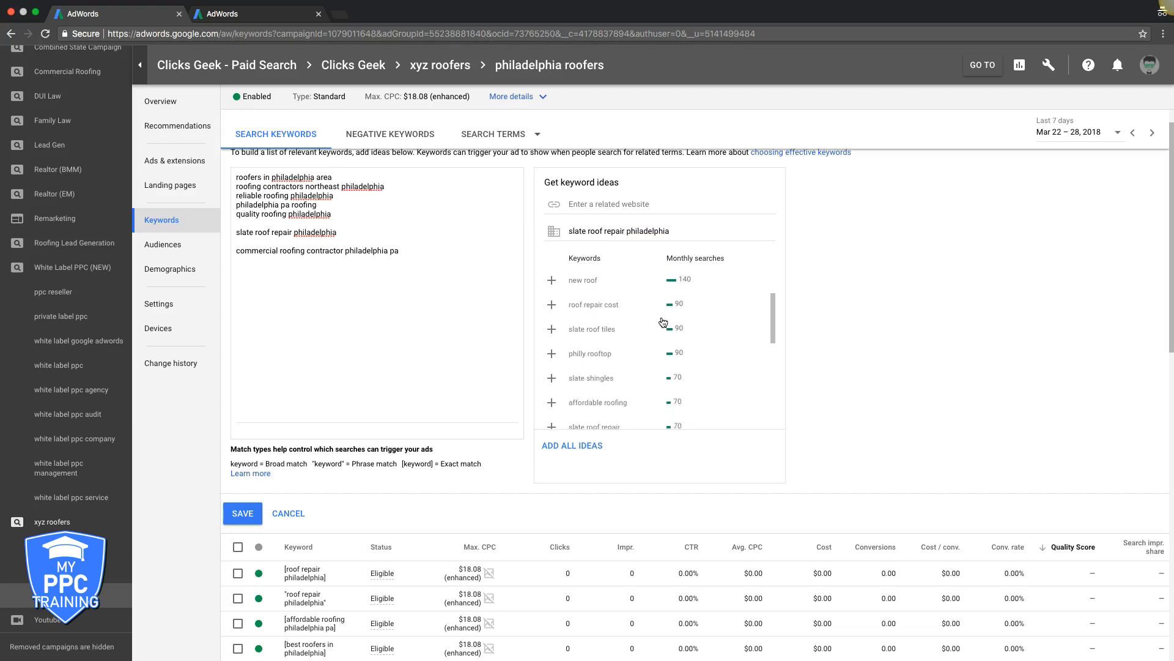
scroll(663, 322, down, 4)
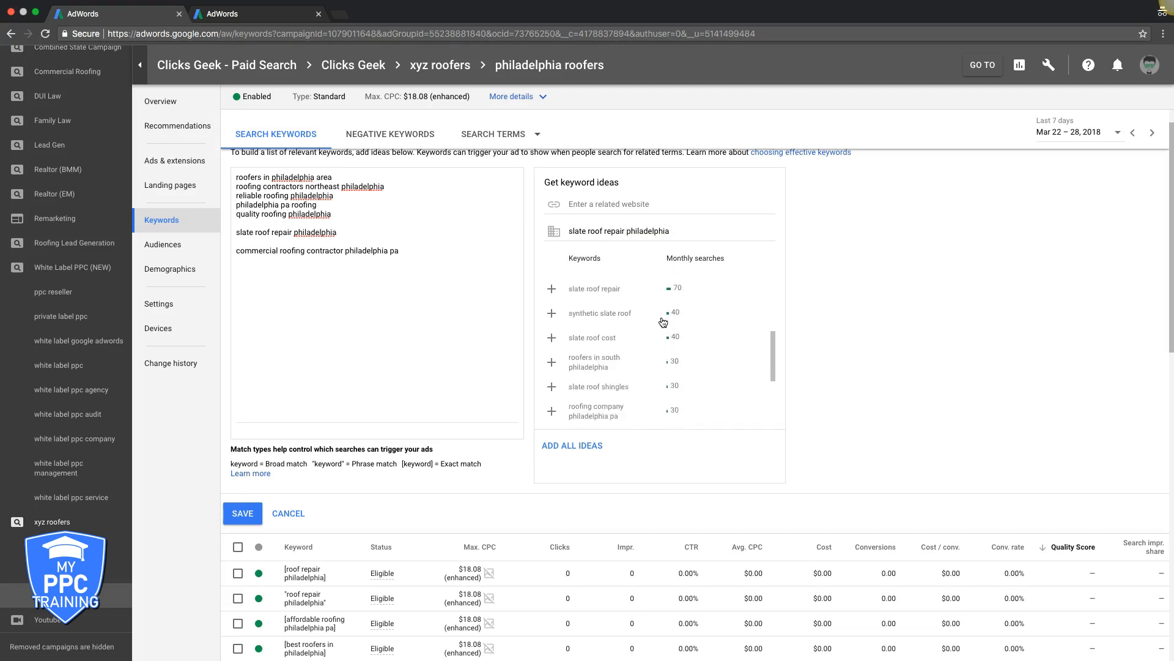
scroll(663, 322, down, 3)
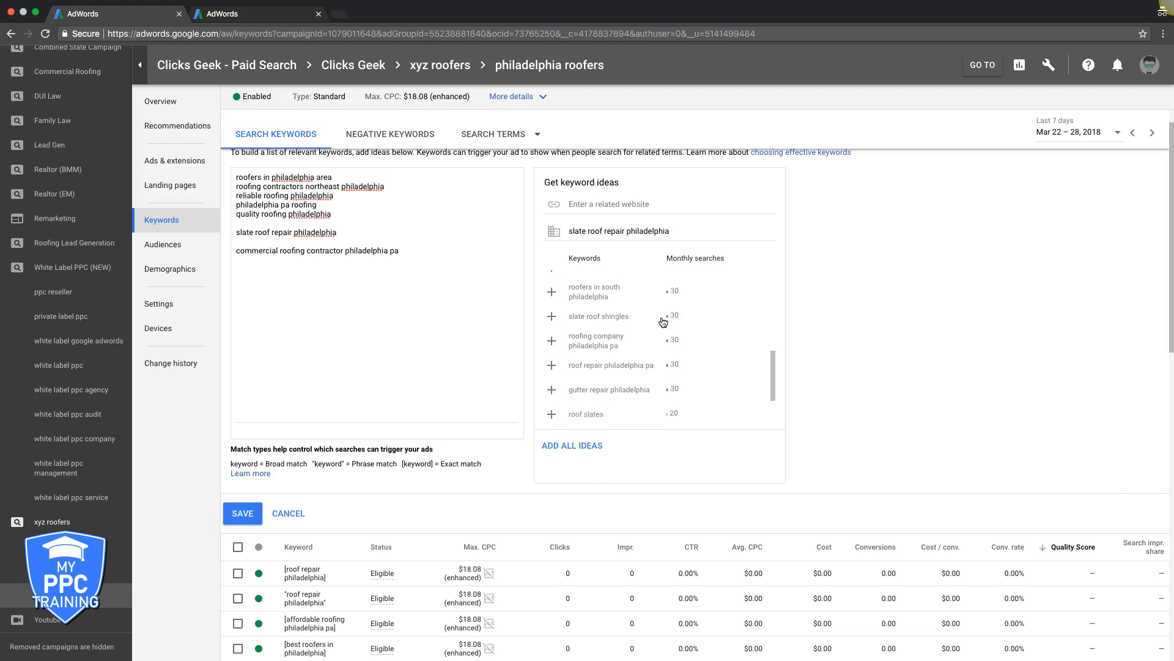
scroll(663, 321, down, 3)
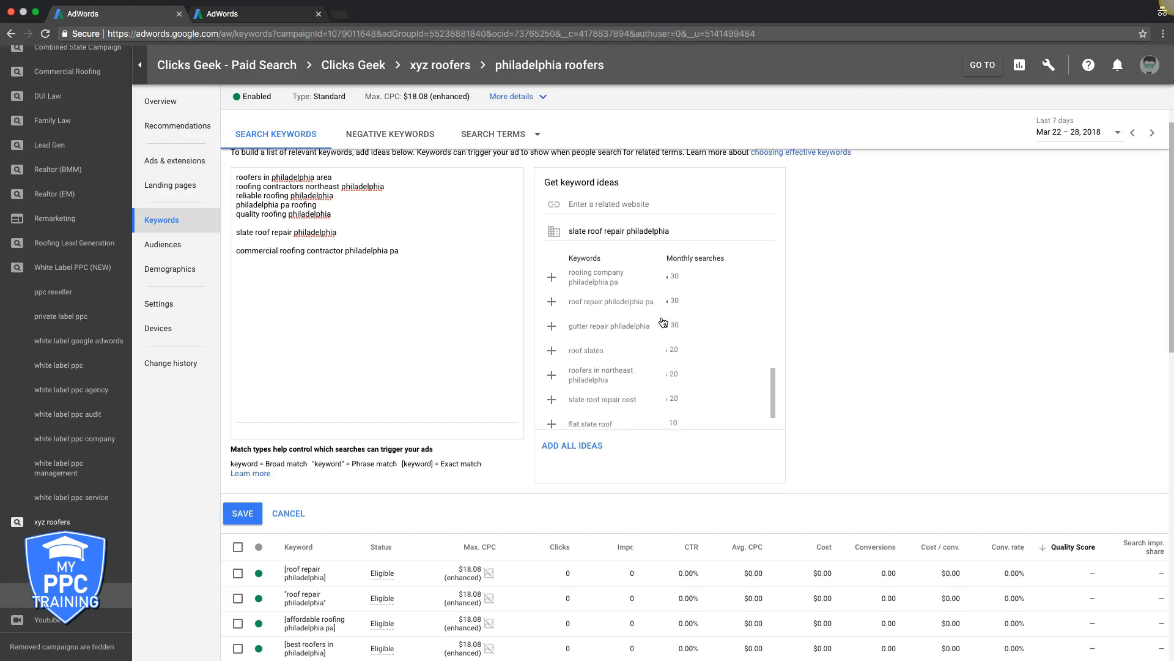
scroll(663, 322, down, 1)
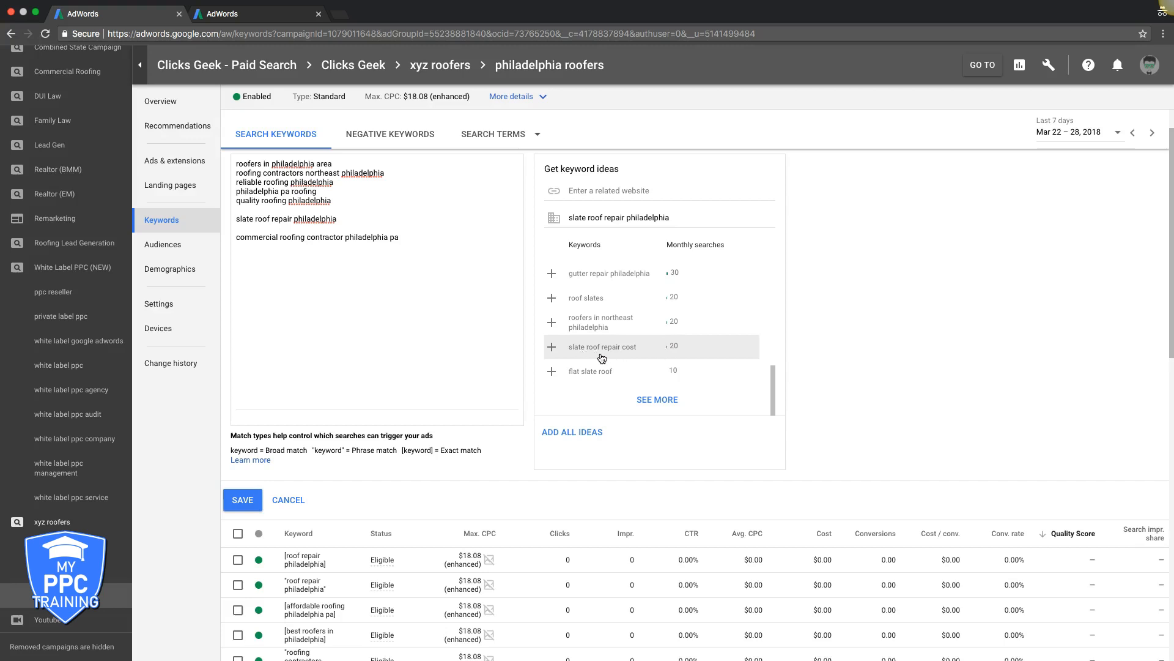
click(652, 403)
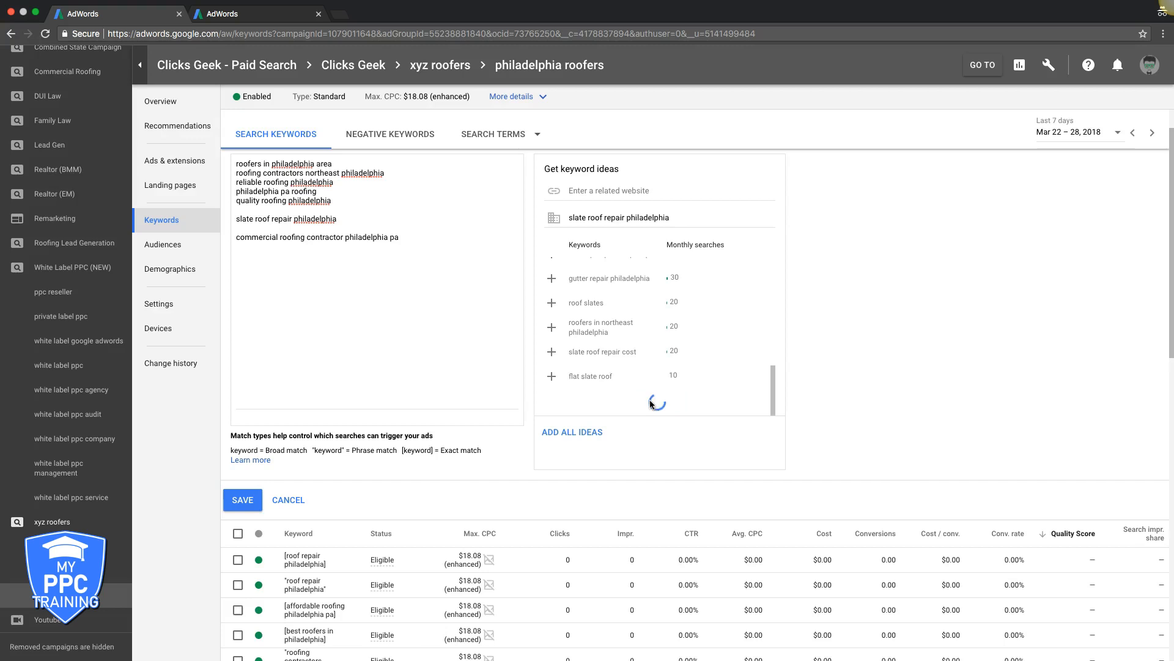
- Add the suggested keywords "commercial roofing contractors philadelphia" and "commercial roofing philadelphia" to the commercial group without blank lines between its keywords
scroll(648, 352, down, 2)
scroll(649, 353, down, 5)
scroll(648, 352, down, 4)
scroll(648, 352, down, 2)
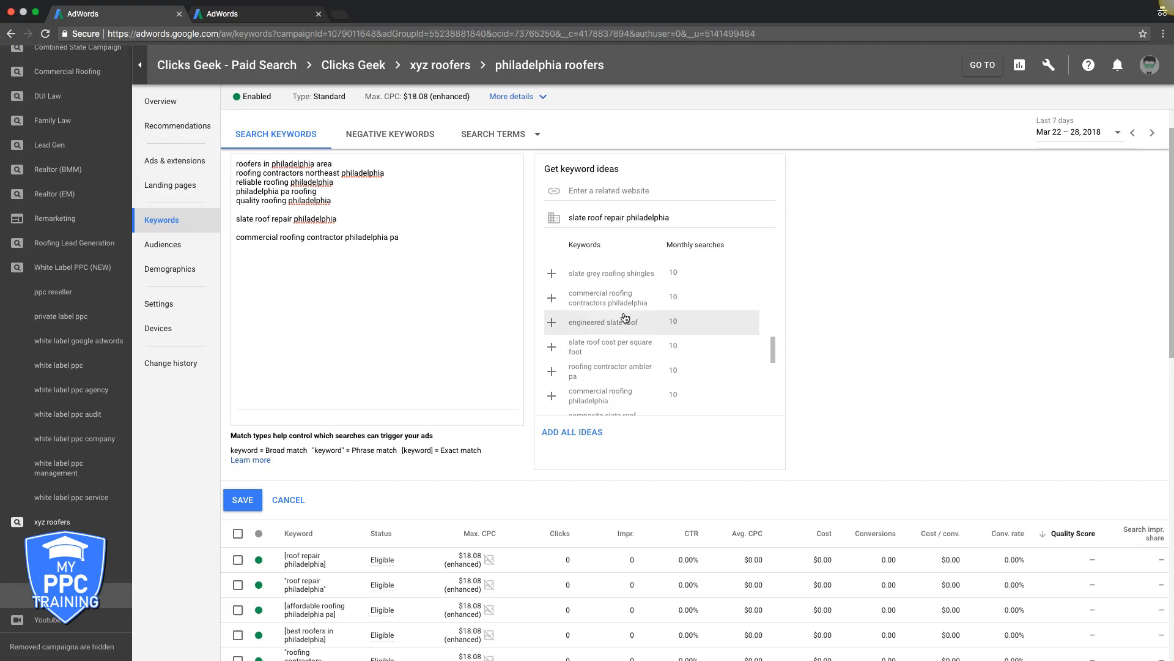
click(551, 298)
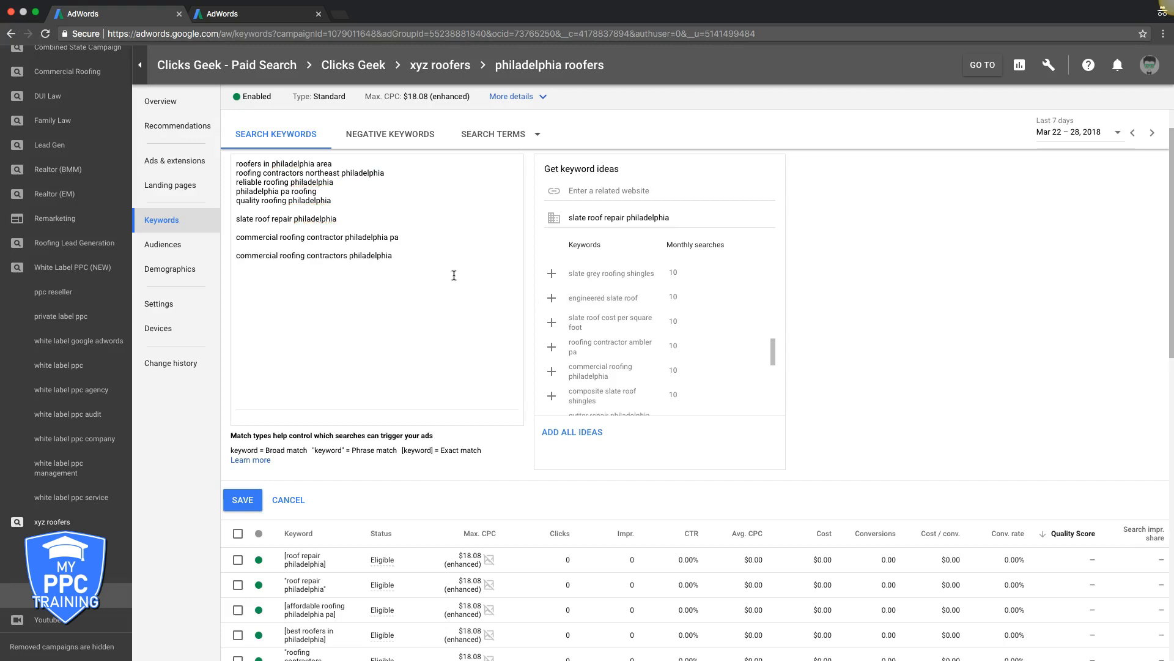
click(251, 247)
key(BackSpace)
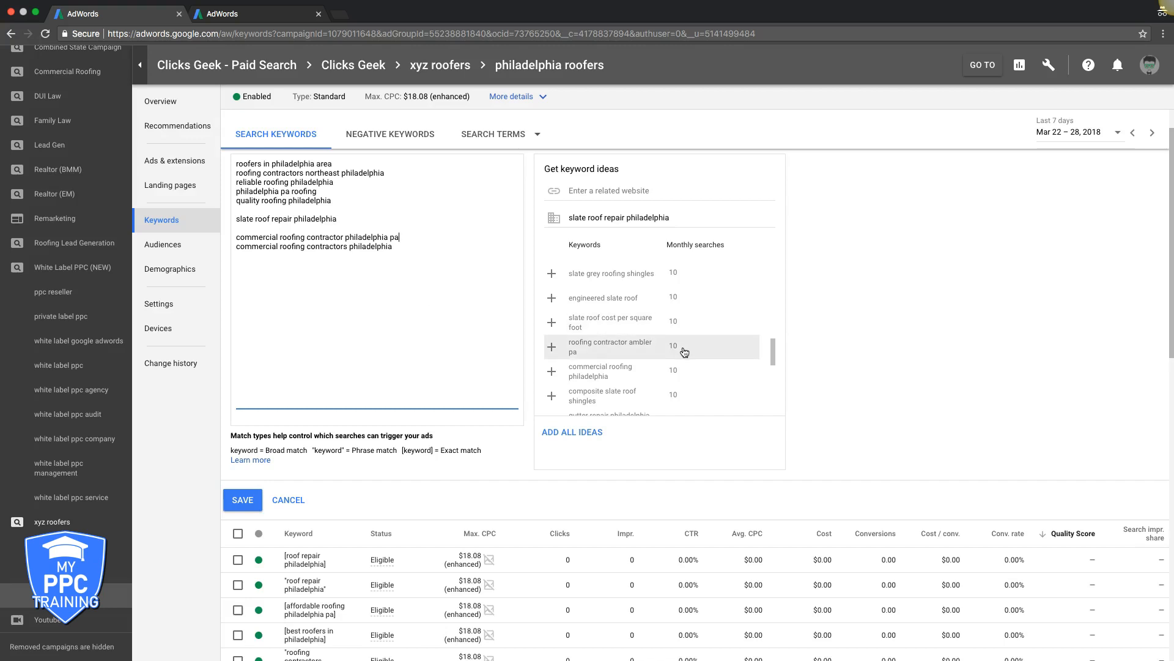
scroll(679, 348, down, 2)
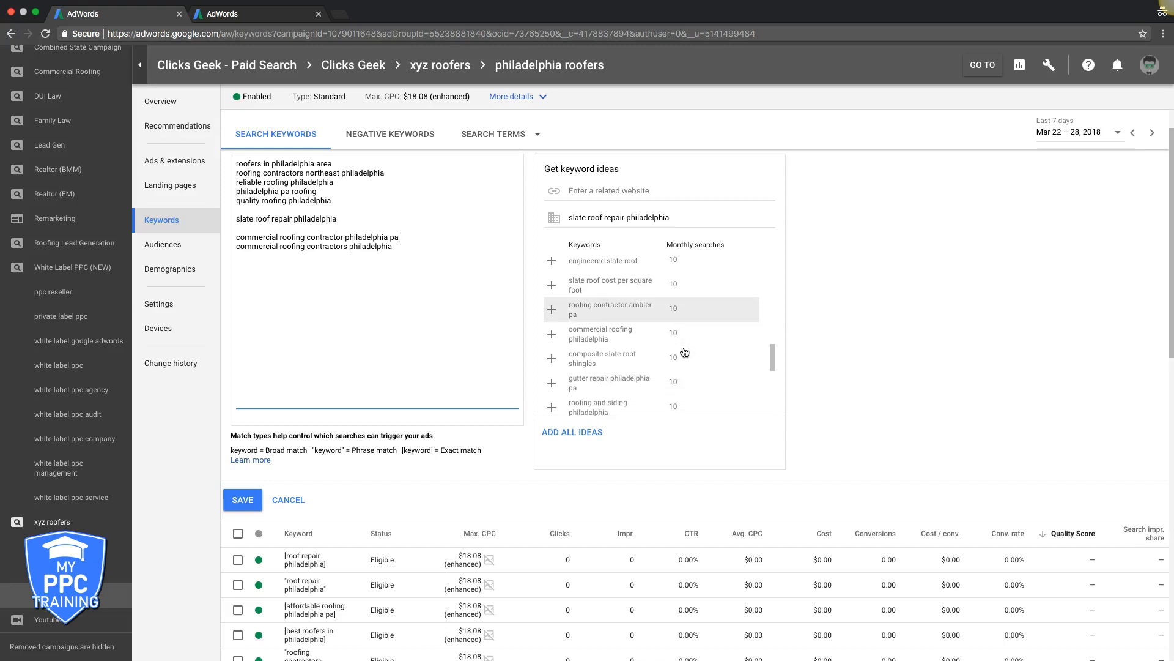
click(552, 335)
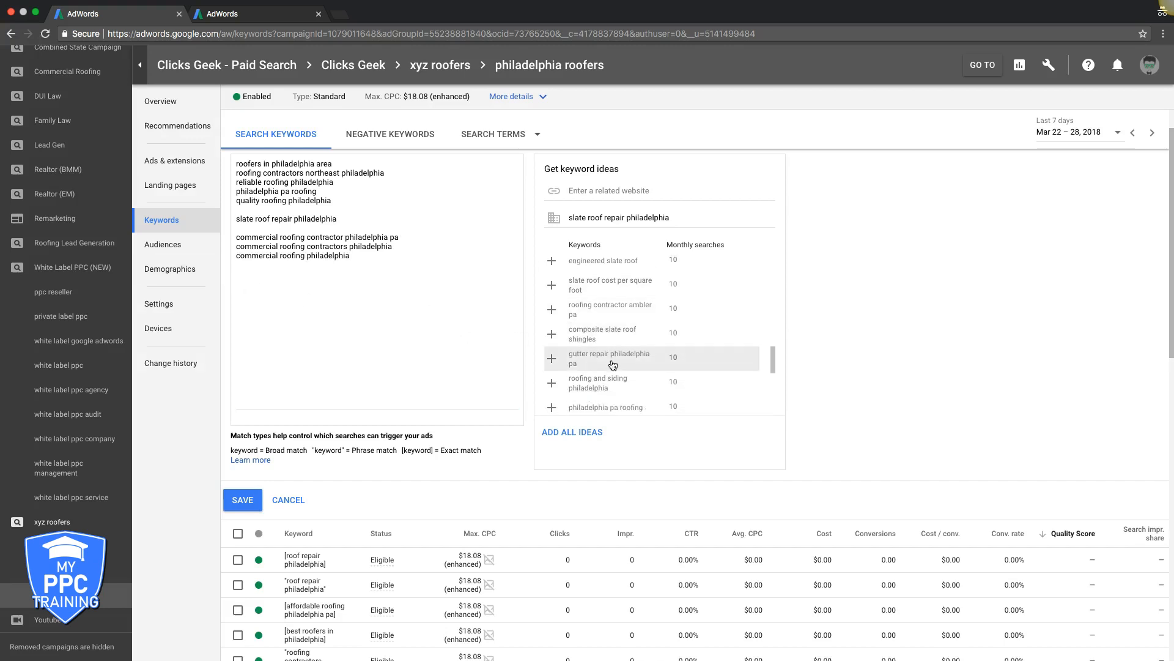
- Add the suggested keyword "slate roofing philadelphia", copy it and remove it from the end of the commercial group
scroll(651, 362, down, 3)
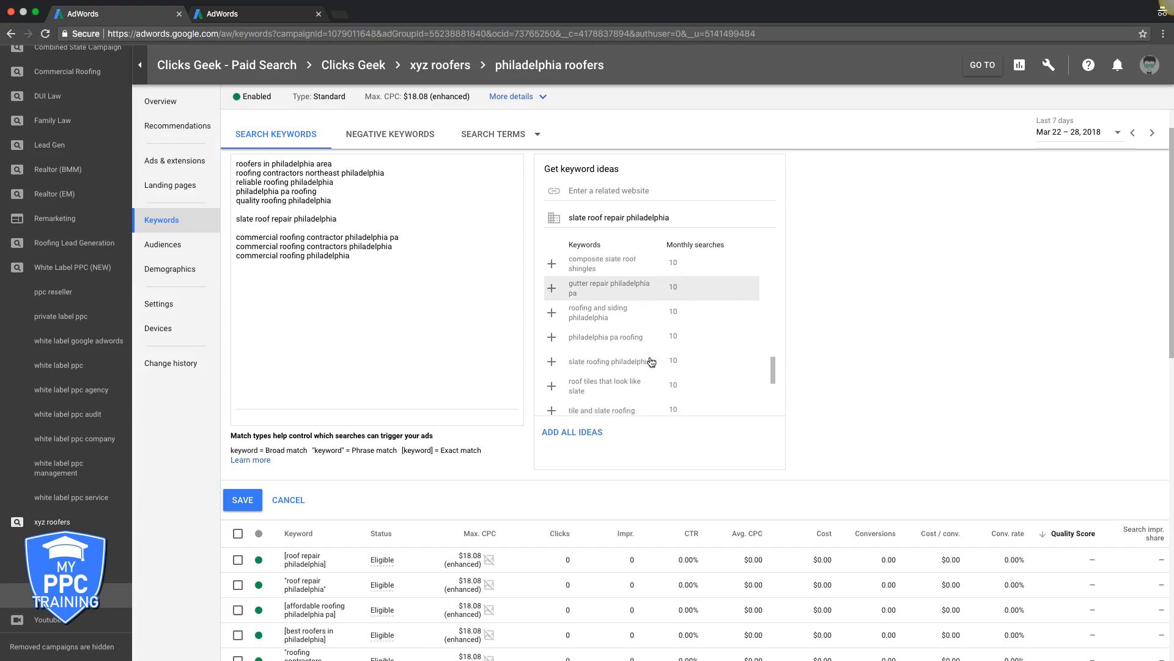
click(552, 363)
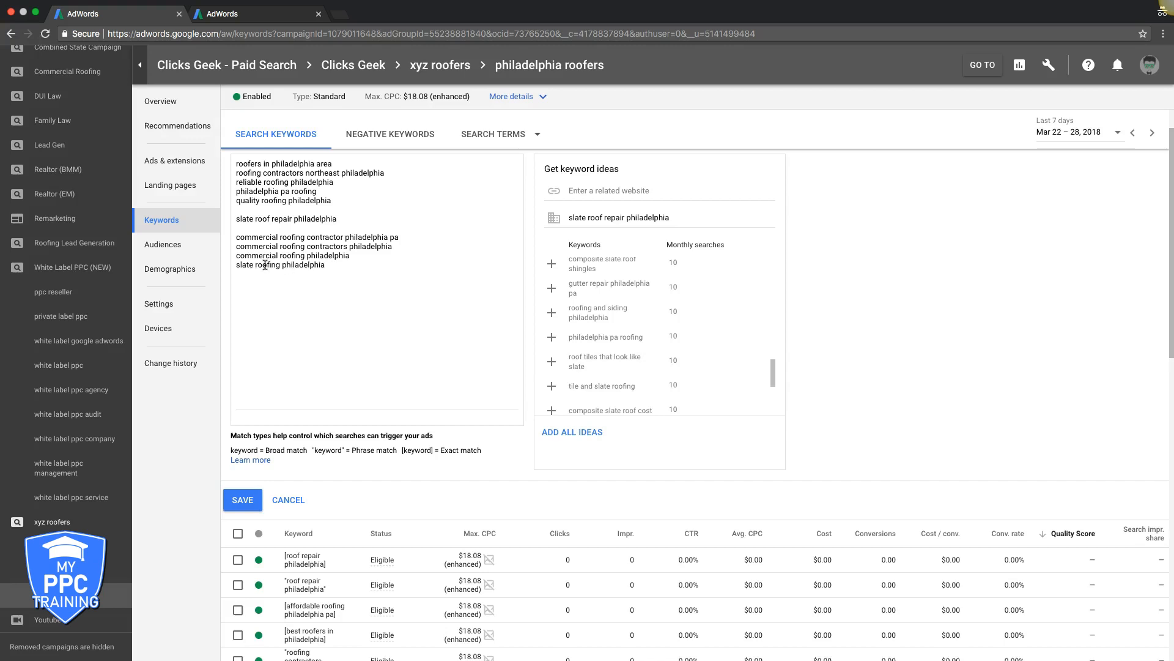
triple_click(264, 265)
key(ctrl+c)
key(BackSpace)
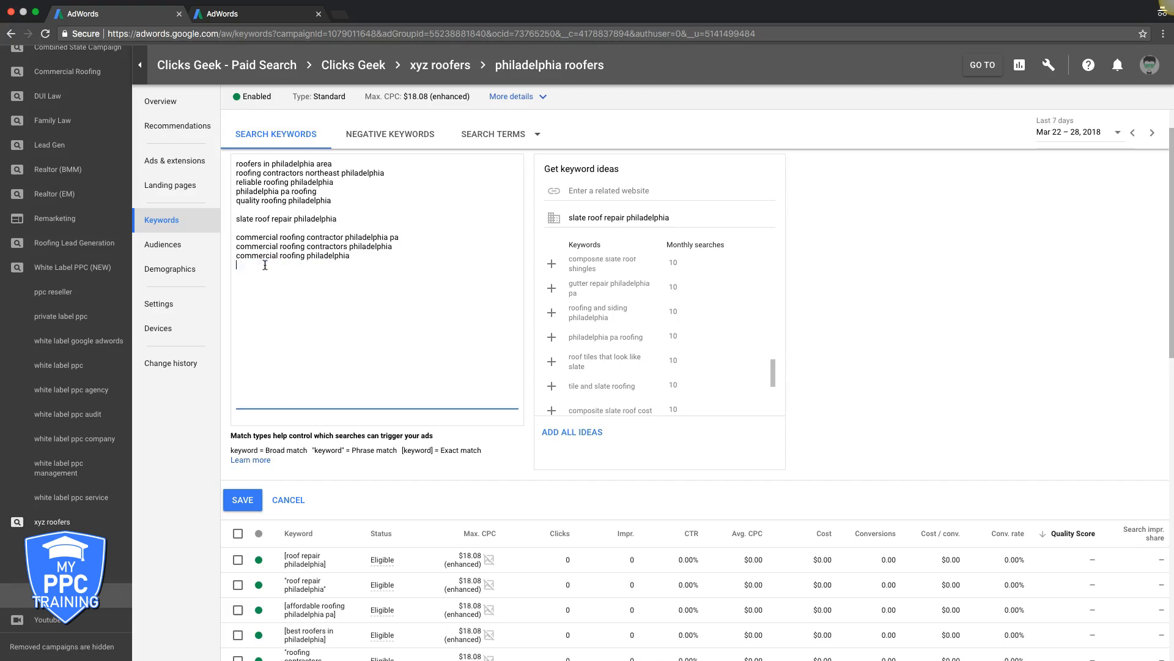
- Insert two extra blank lines above and four below "slate roof repair philadelphia", and paste "slate roofing philadelphia" directly beneath it
click(254, 228)
key(Return)
key(Return)
key(Return)
key(Return)
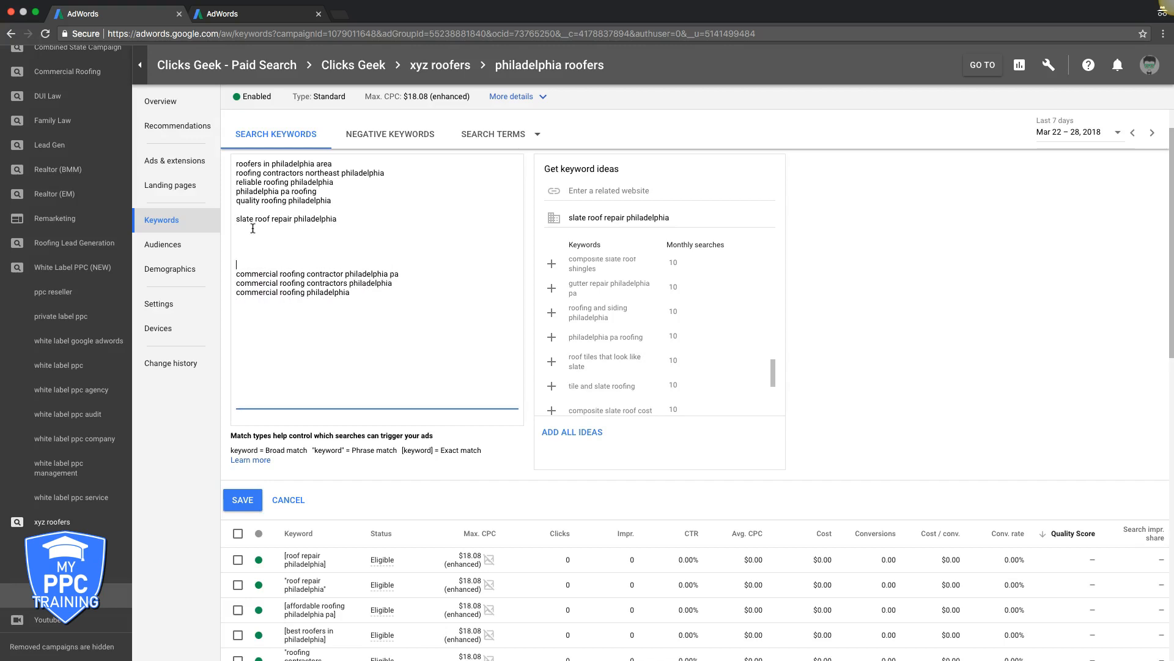
click(269, 208)
key(Return)
key(Return)
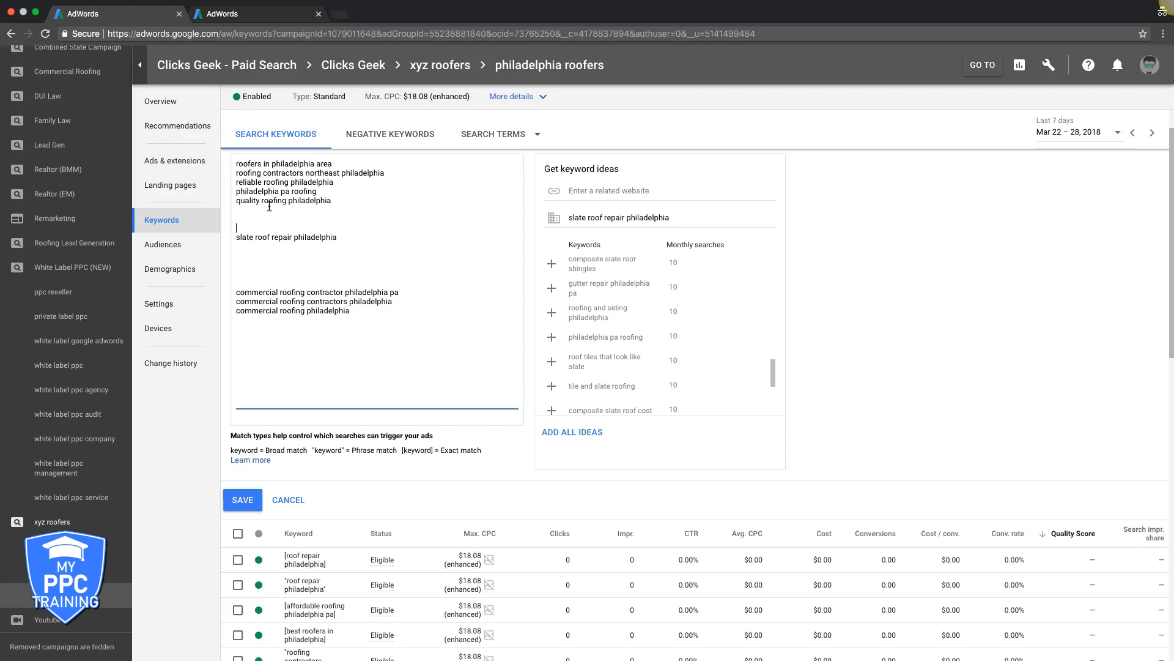
click(246, 245)
key(ctrl+v)
- Add the suggested keyword "slate roof repair philadelphia pa" and move it into the slate group beneath "slate roofing philadelphia"
scroll(611, 318, down, 1)
scroll(616, 330, down, 2)
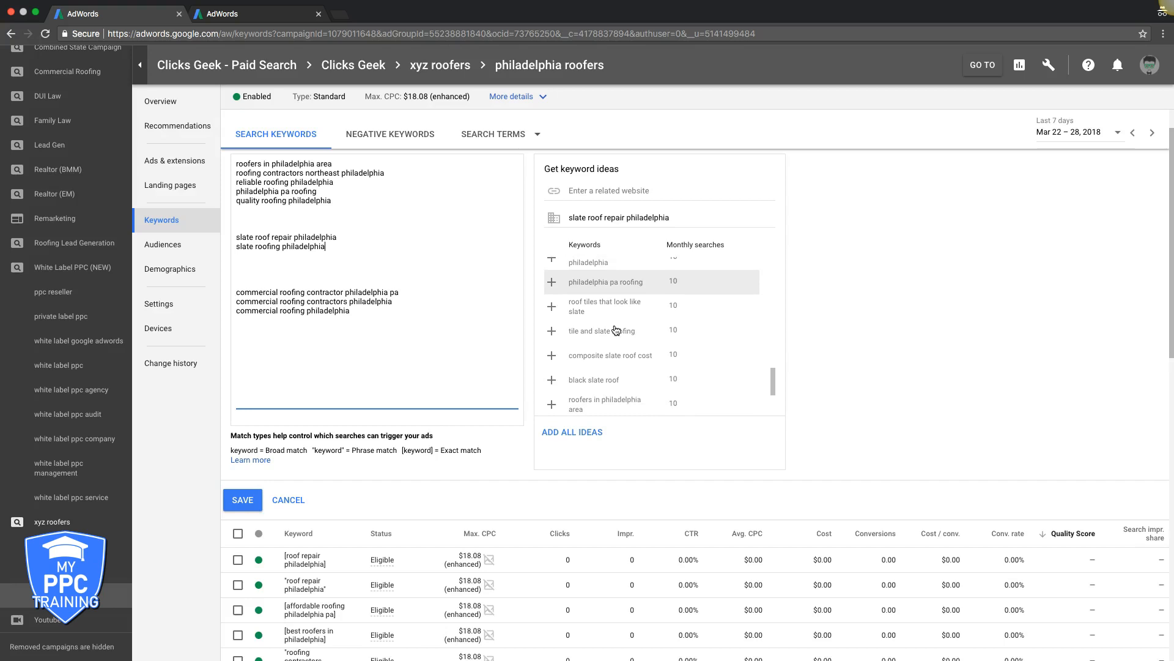
scroll(647, 343, down, 4)
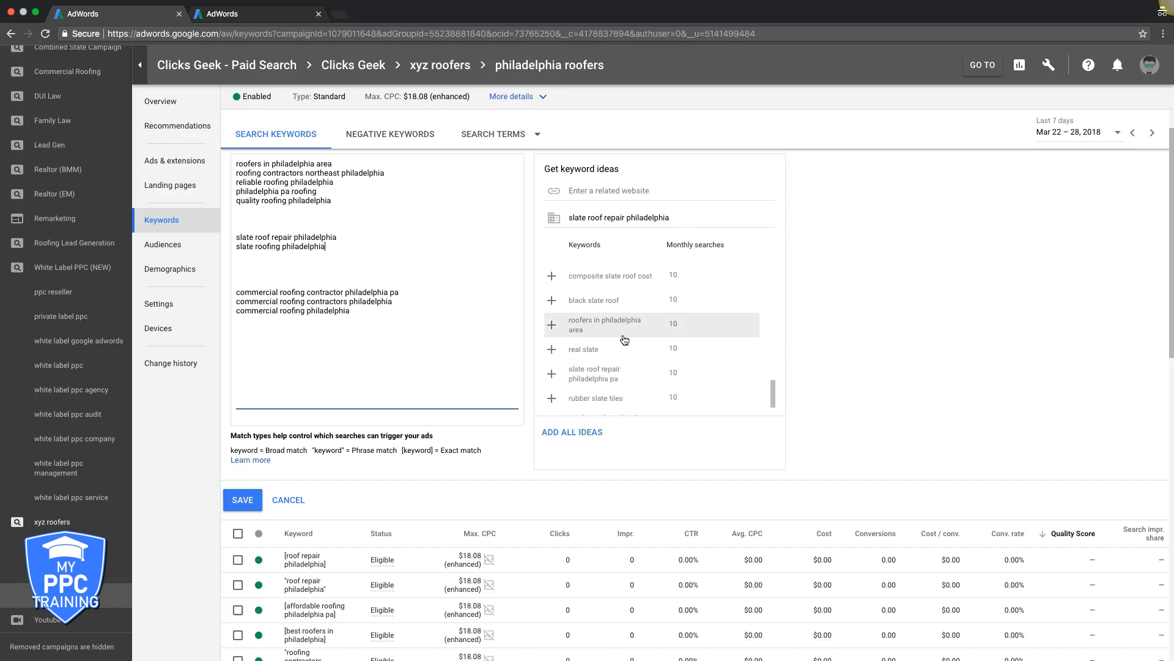
scroll(623, 341, down, 1)
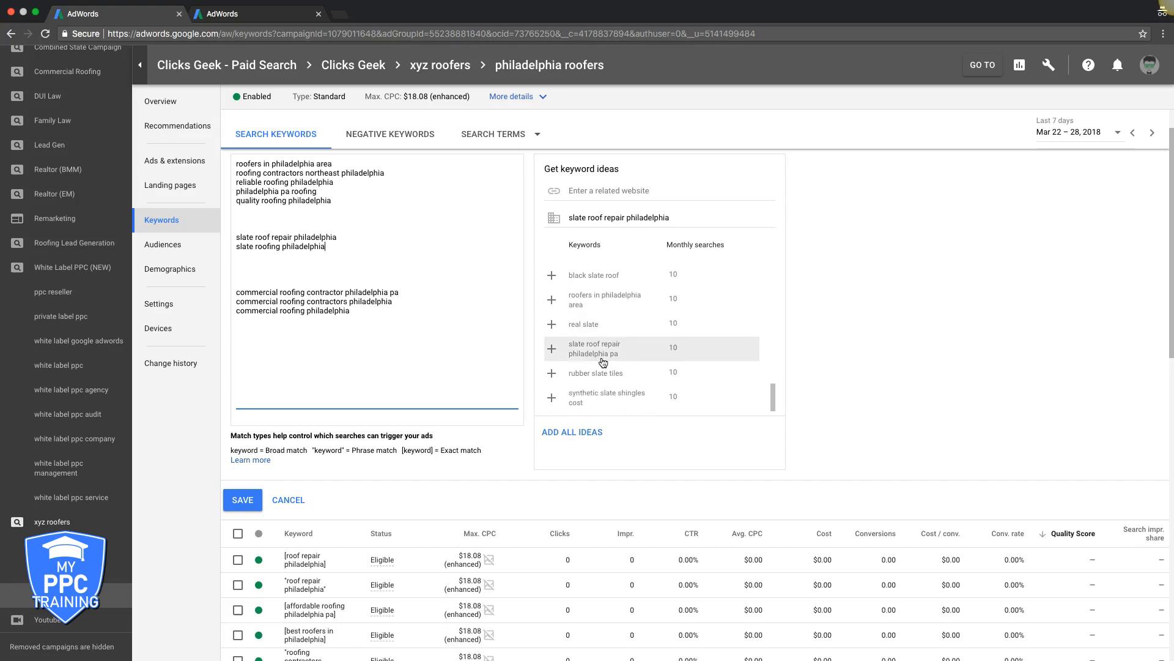
click(552, 349)
click(306, 331)
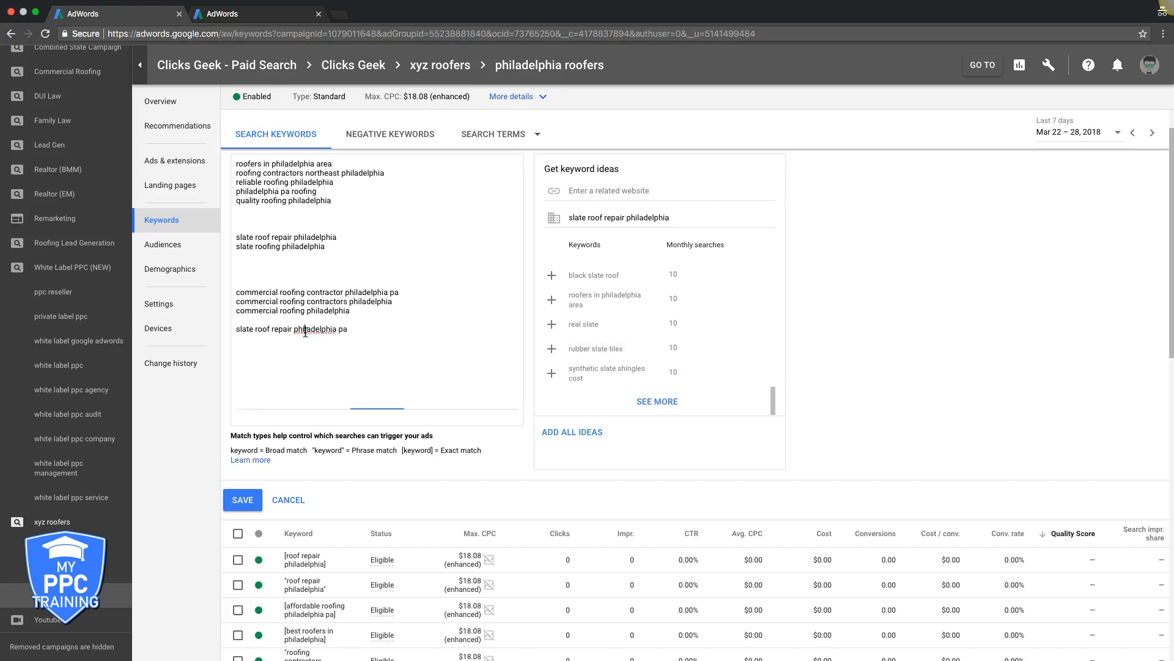
triple_click(305, 330)
key(ctrl+c)
key(BackSpace)
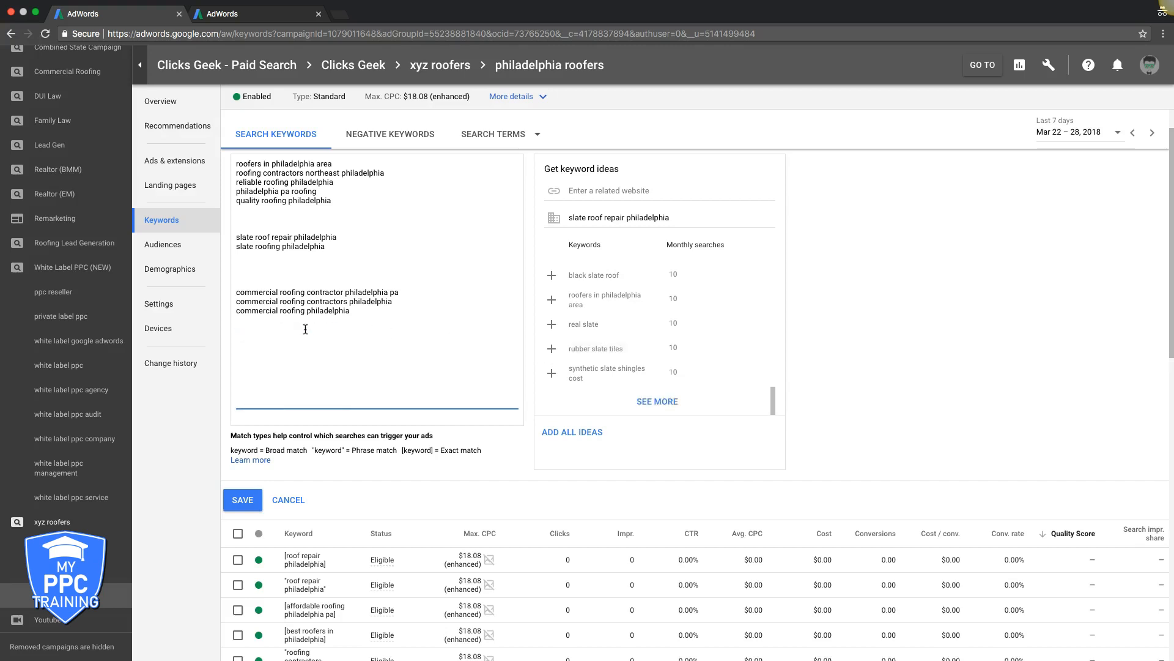
click(255, 253)
key(ctrl+v)
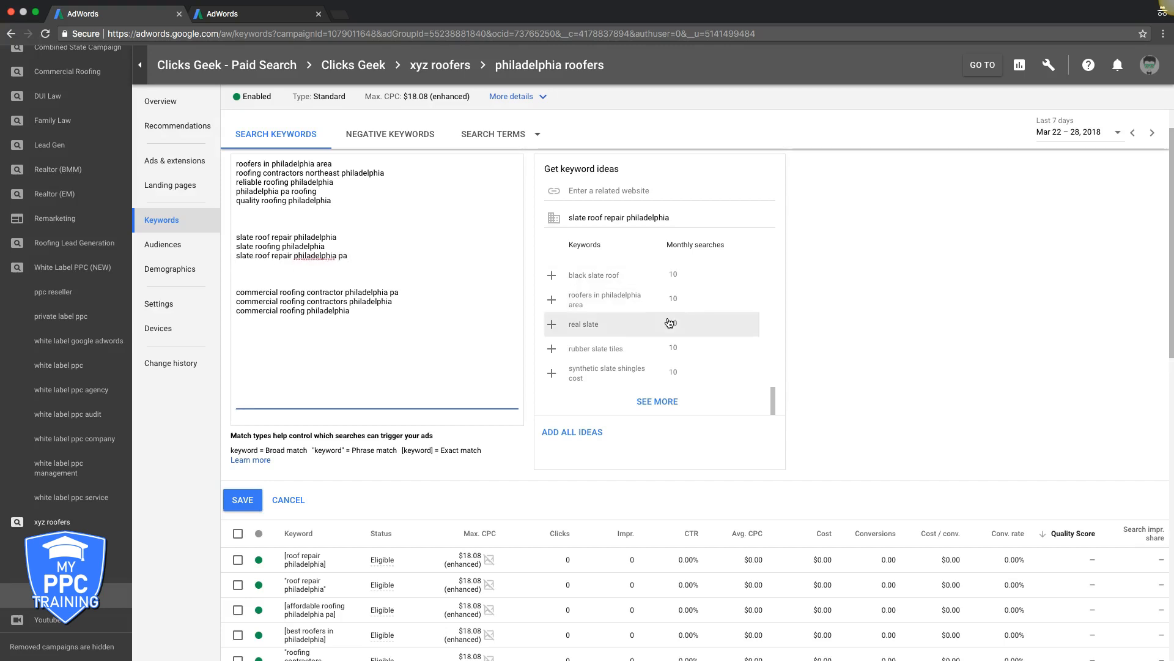
- Load more slate roof repair keyword ideas and examine them for further Philadelphia roofing terms
scroll(669, 323, down, 3)
click(657, 340)
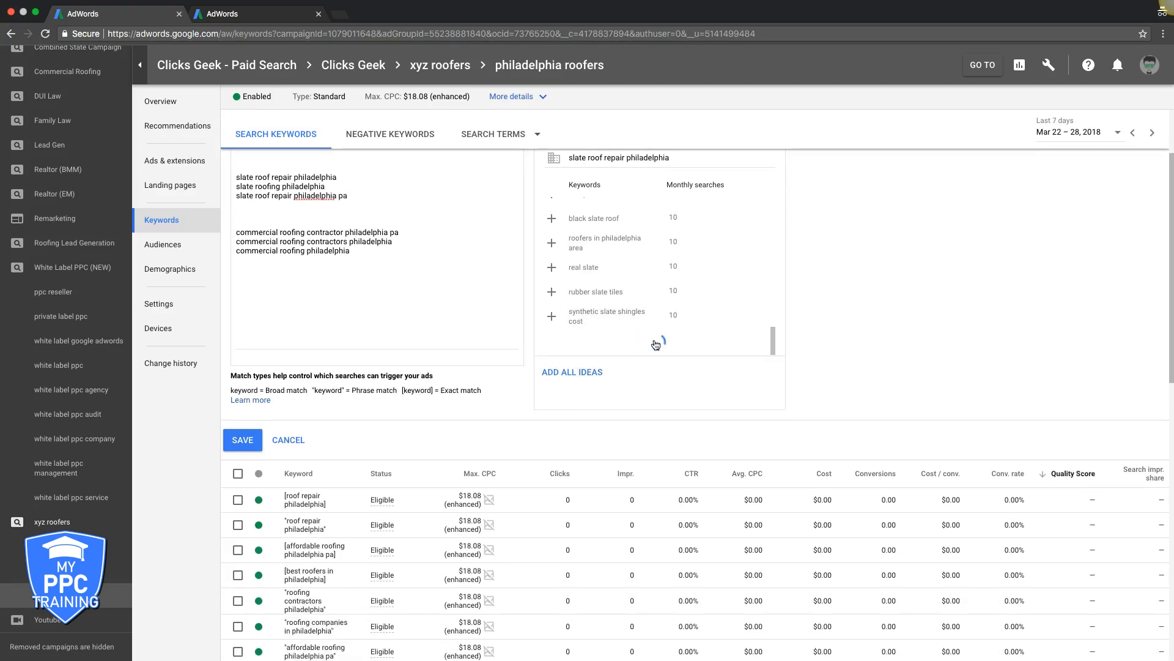
scroll(637, 277, down, 3)
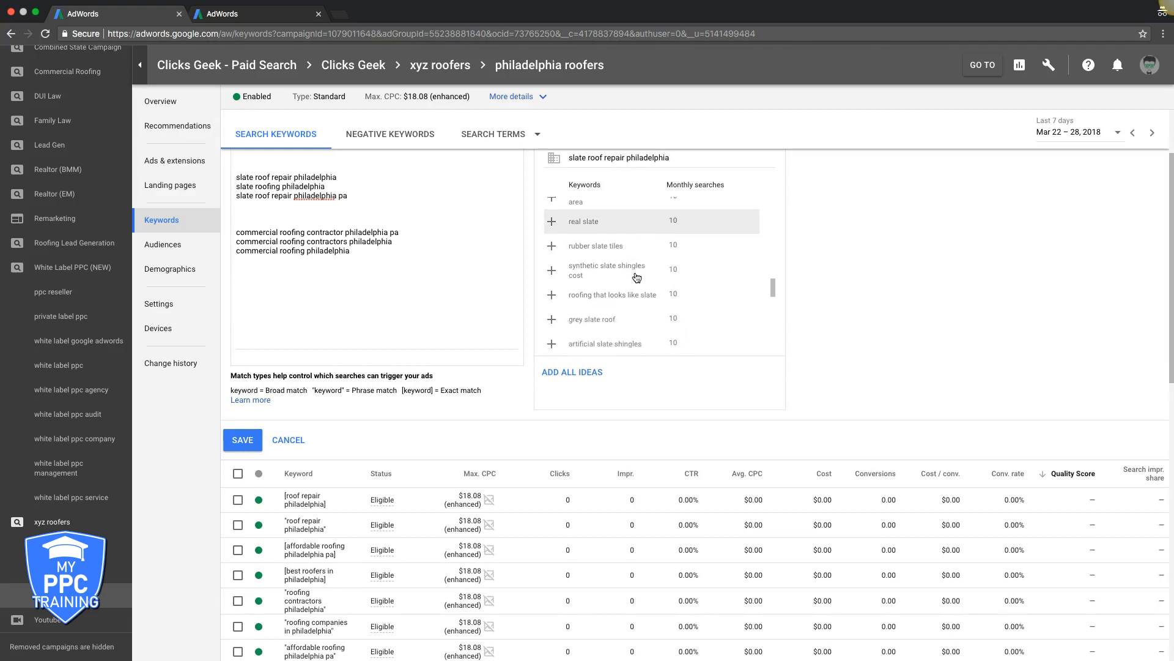
scroll(636, 277, down, 3)
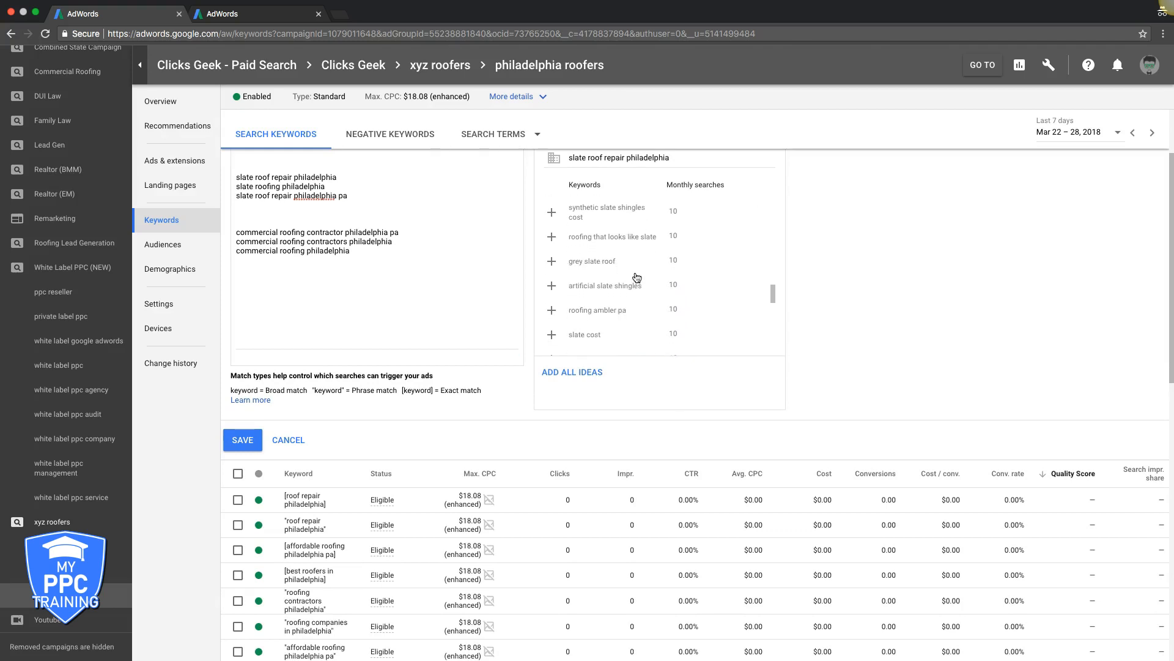
scroll(636, 277, down, 3)
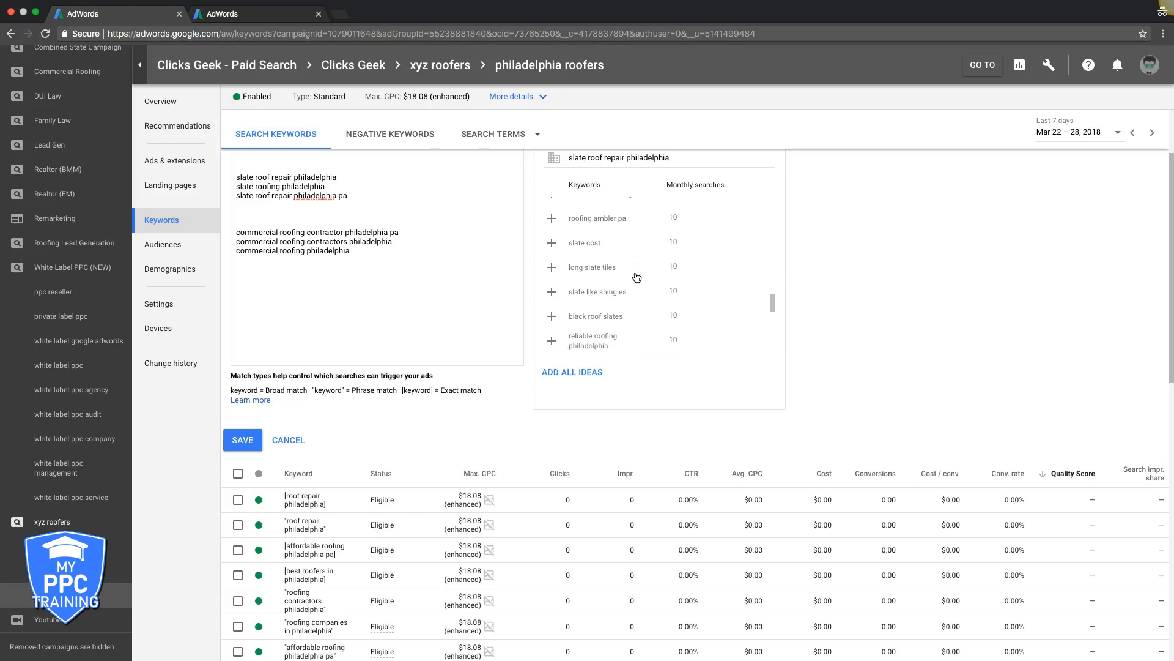
scroll(637, 277, down, 3)
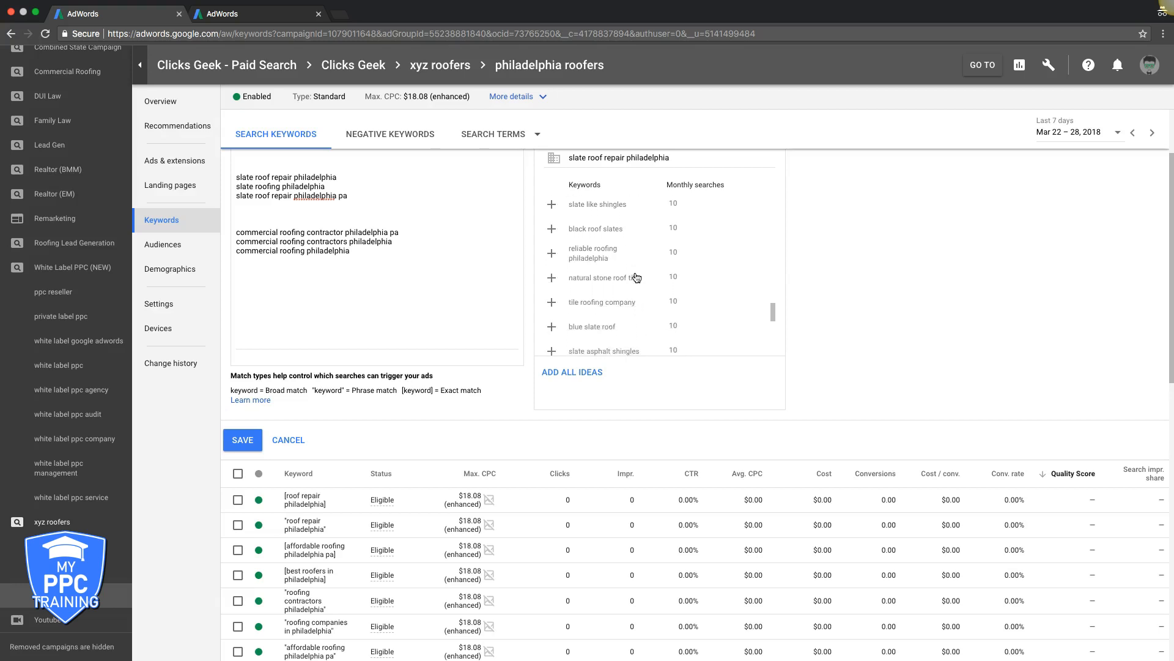
scroll(637, 277, down, 3)
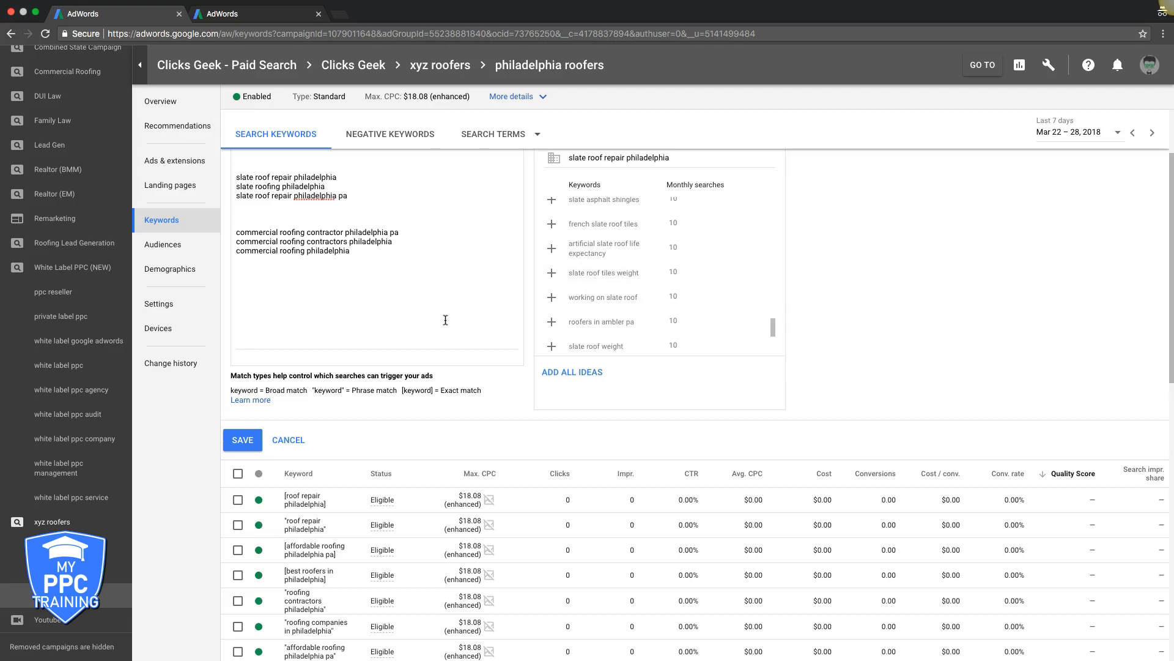
scroll(507, 328, up, 3)
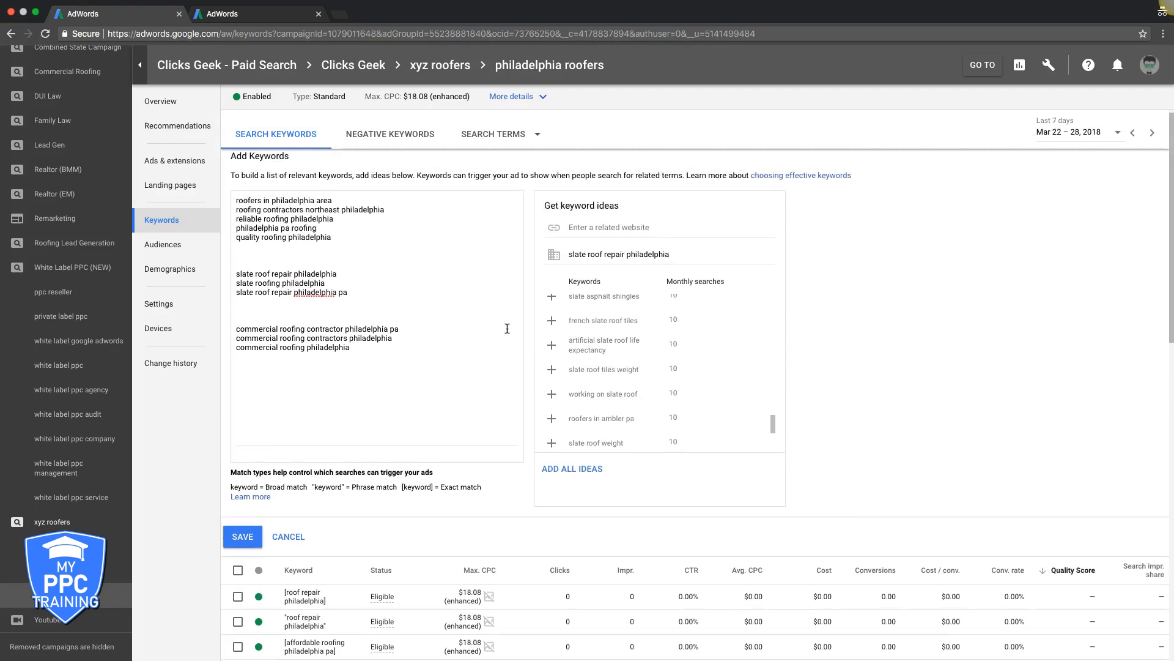
drag(332, 237, 237, 200)
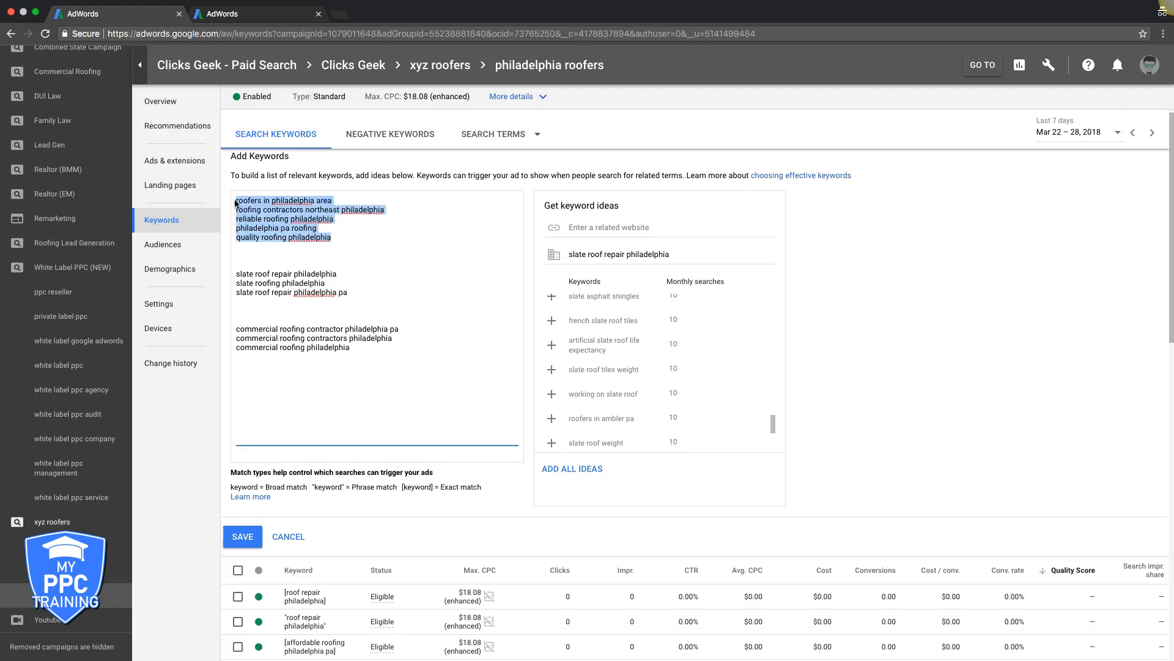
click(288, 216)
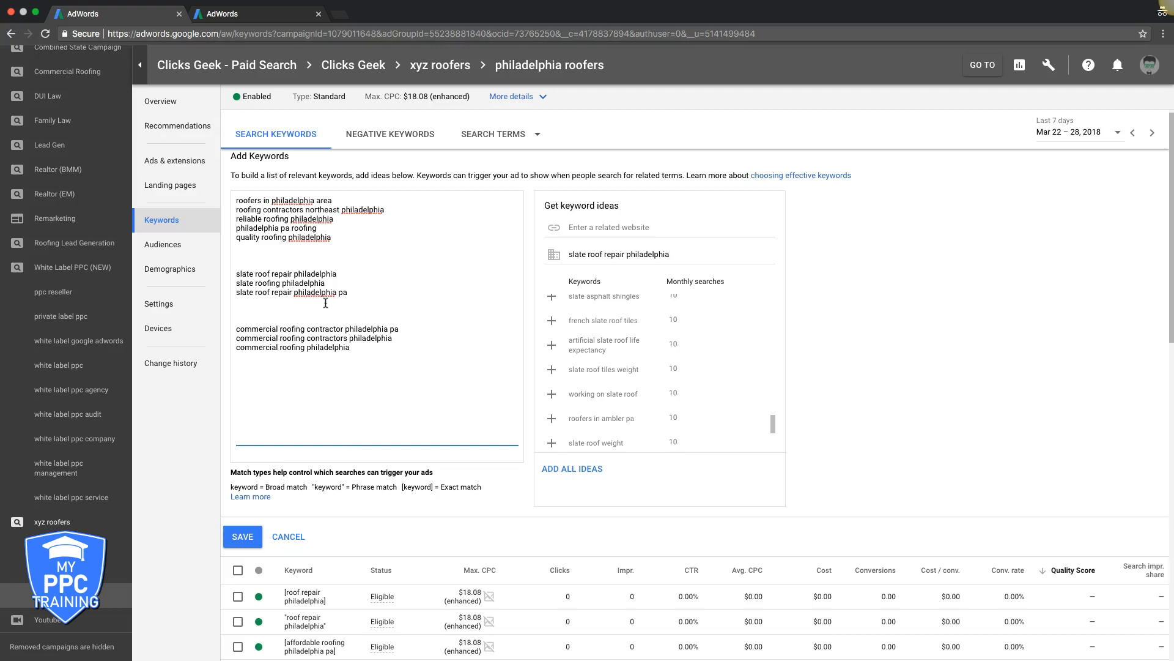
drag(331, 238, 233, 204)
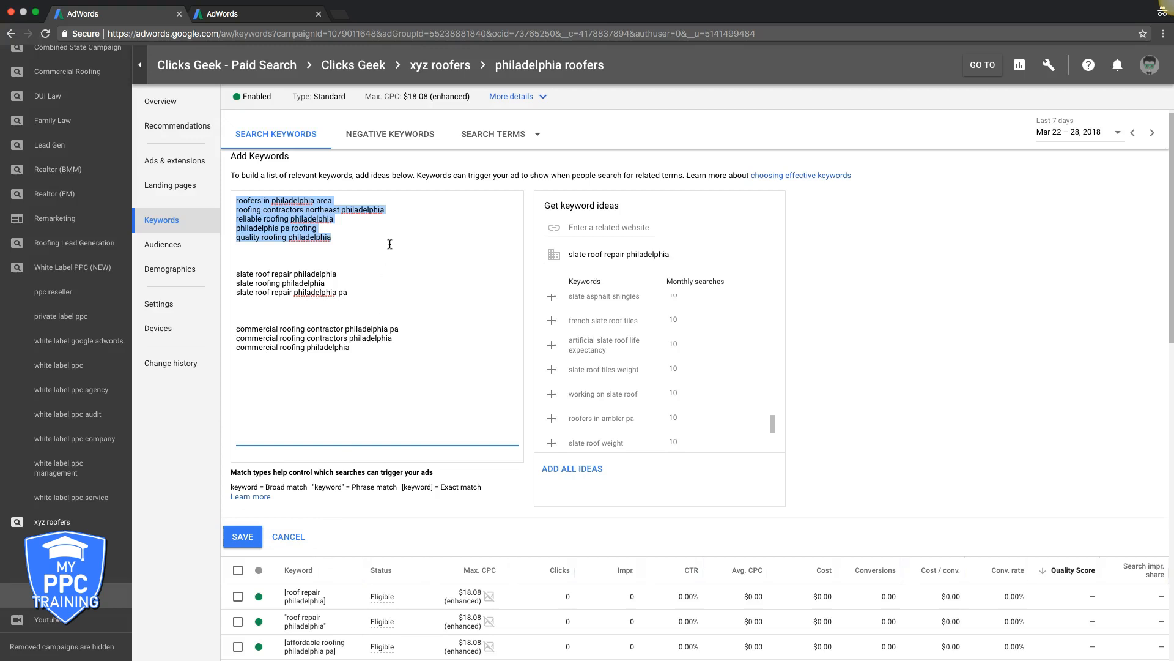
click(239, 276)
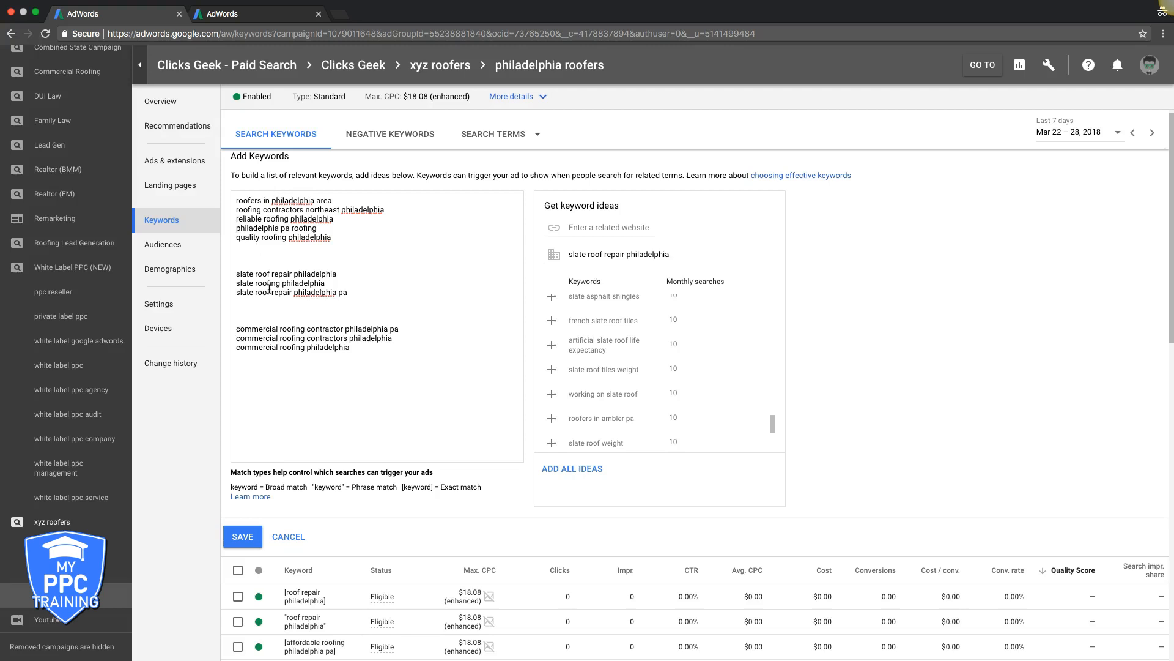
- Copy "philadelphia pa roofing" from the keyword list and enter it as the first seed keyword for finding new keywords in Keyword Planner
triple_click(273, 228)
key(super+c)
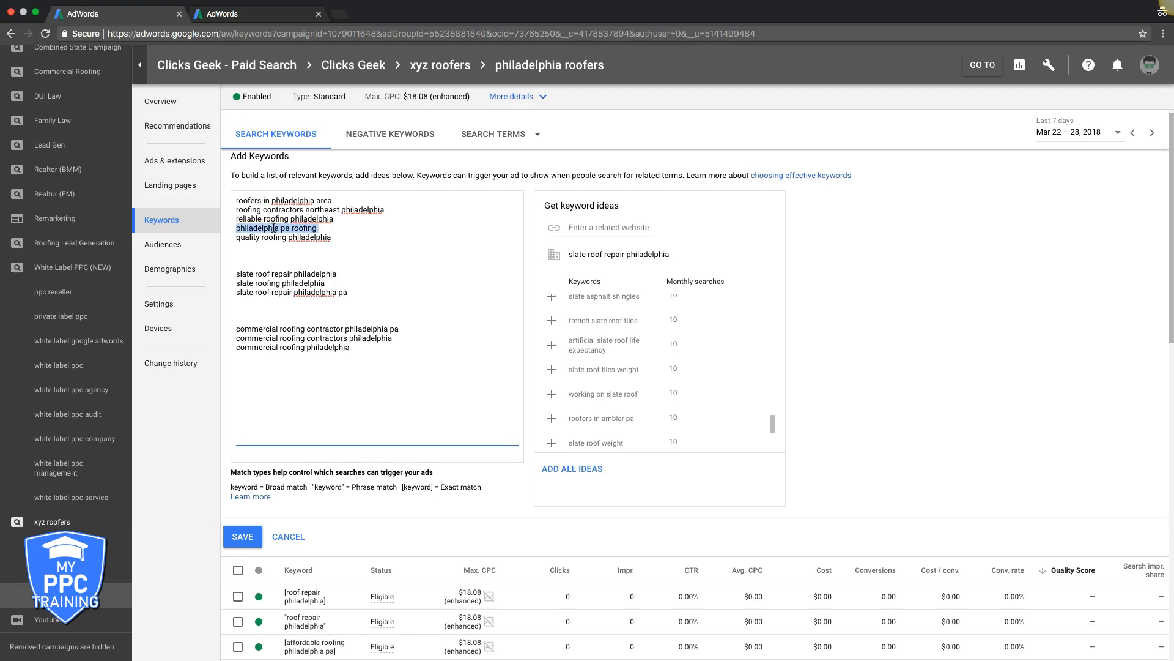
click(266, 245)
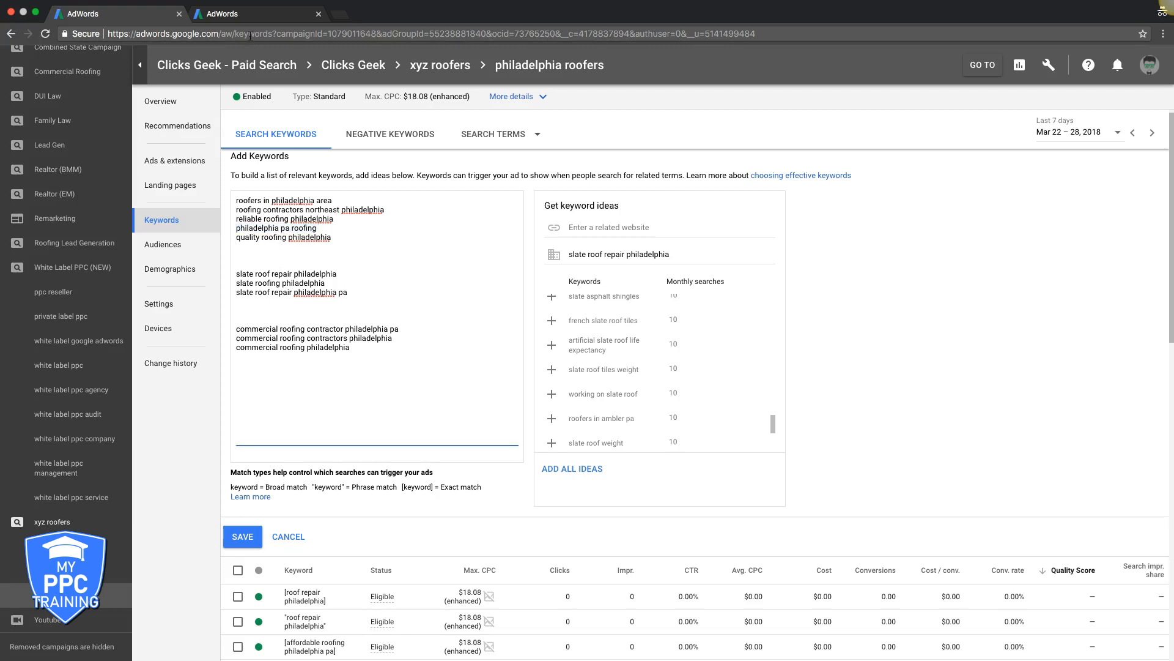
click(1049, 65)
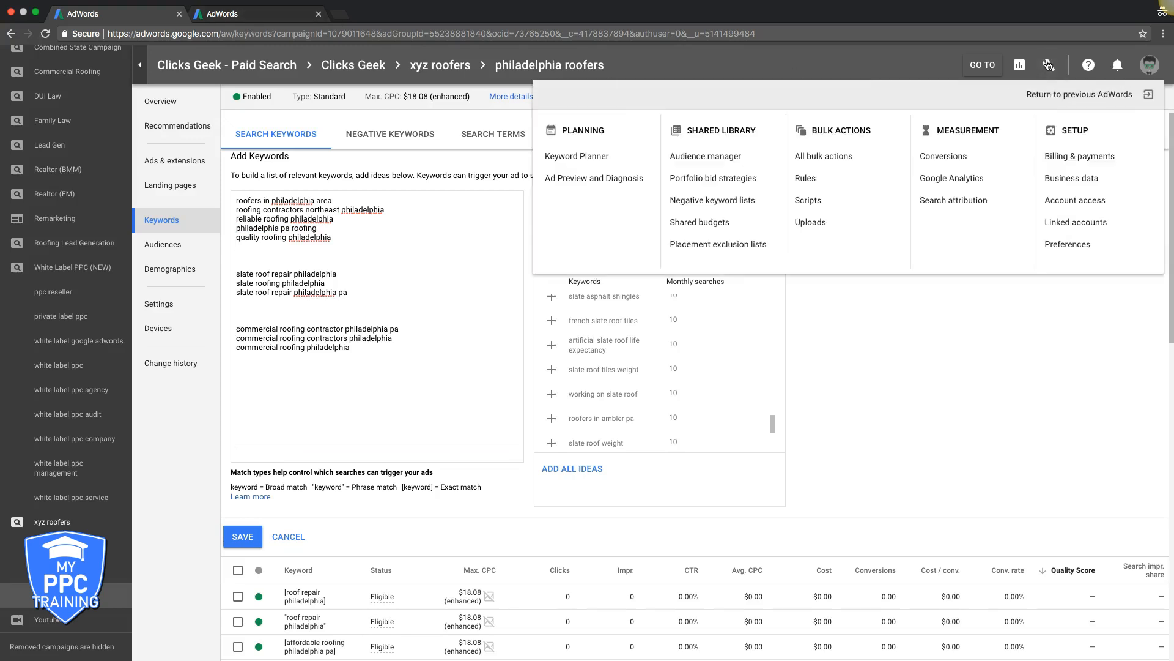
click(591, 164)
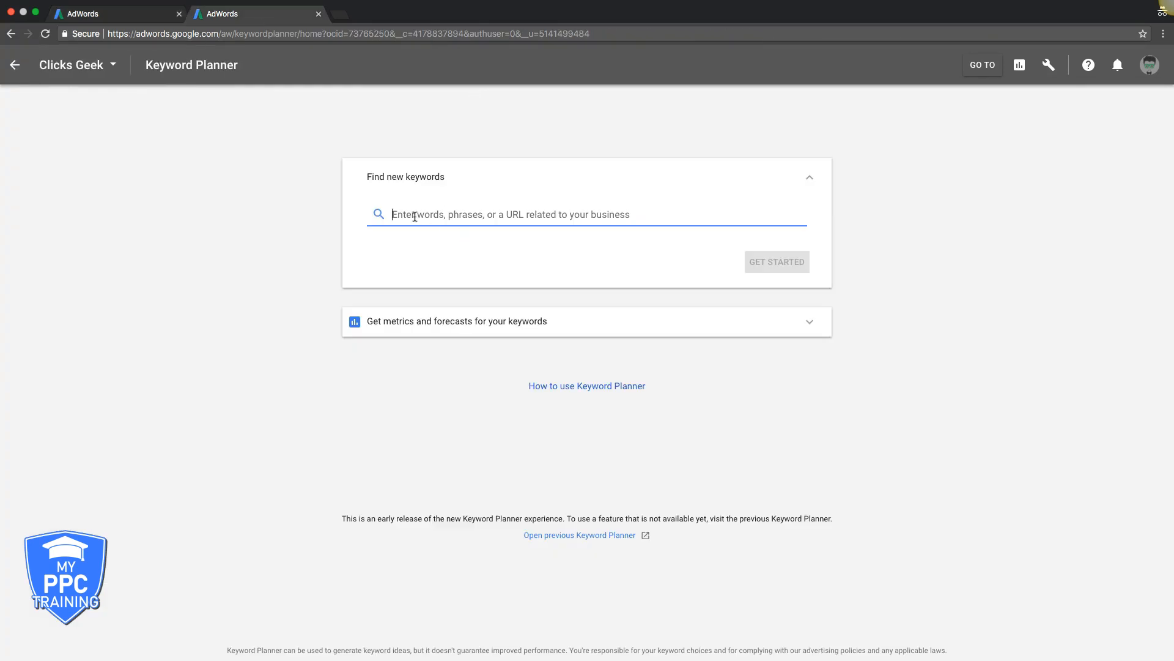
key(super+v)
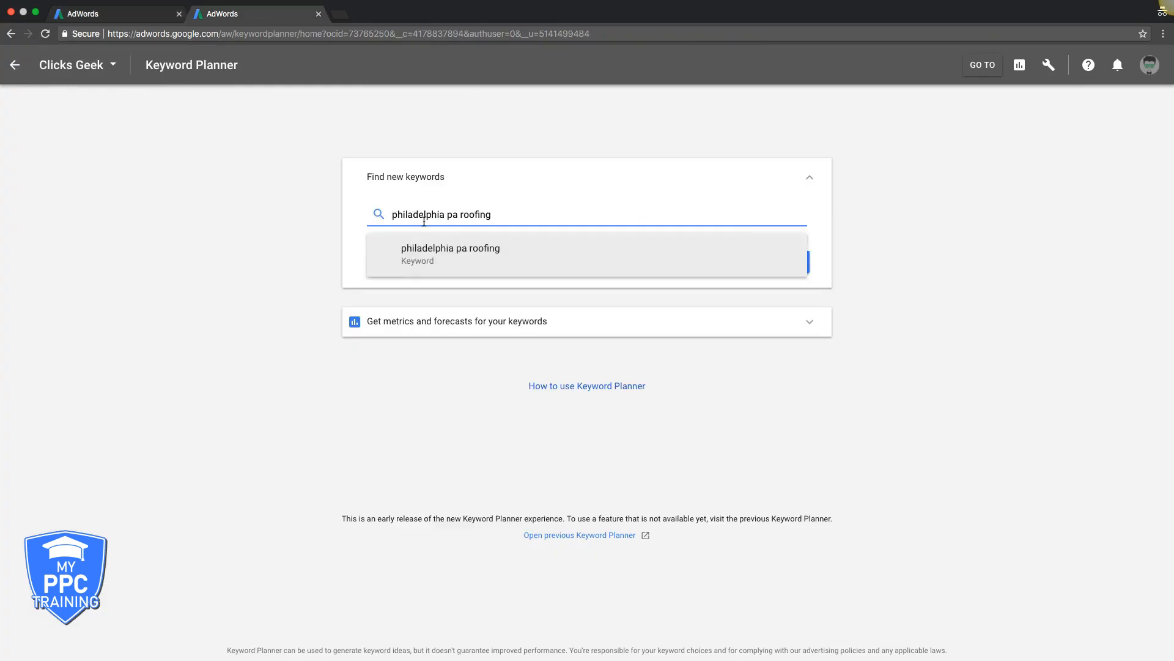
click(464, 256)
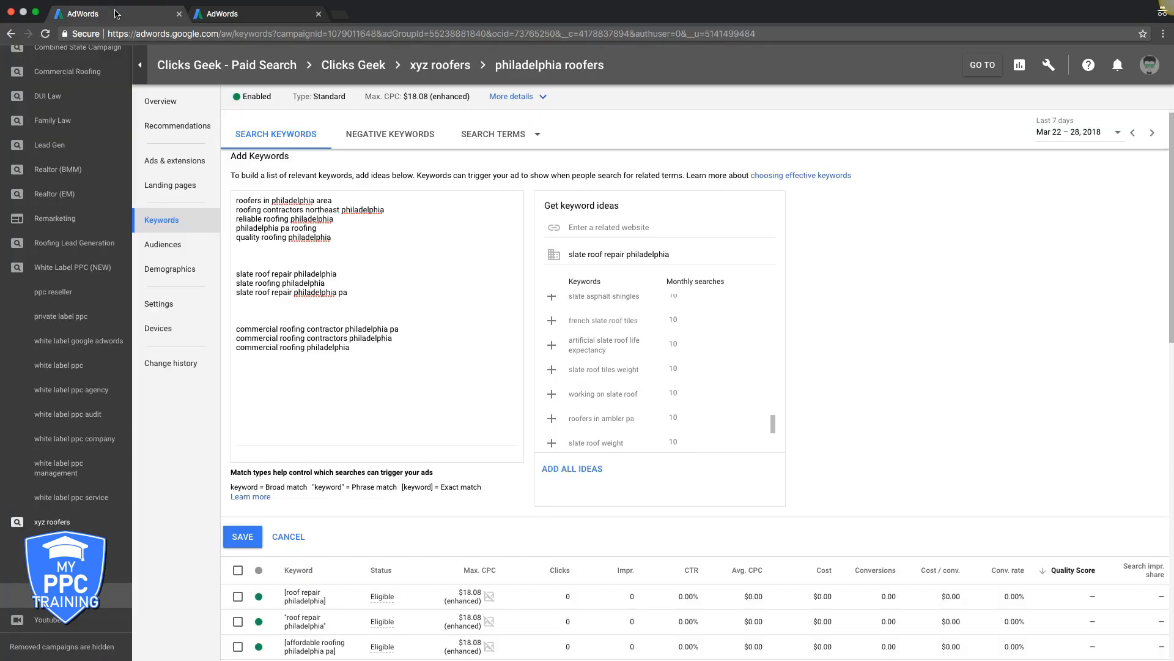
- Copy "roofers in philadelphia area" from the ad group's keyword list and add it as the second seed keyword in Keyword Planner
click(113, 14)
triple_click(276, 200)
key(super+c)
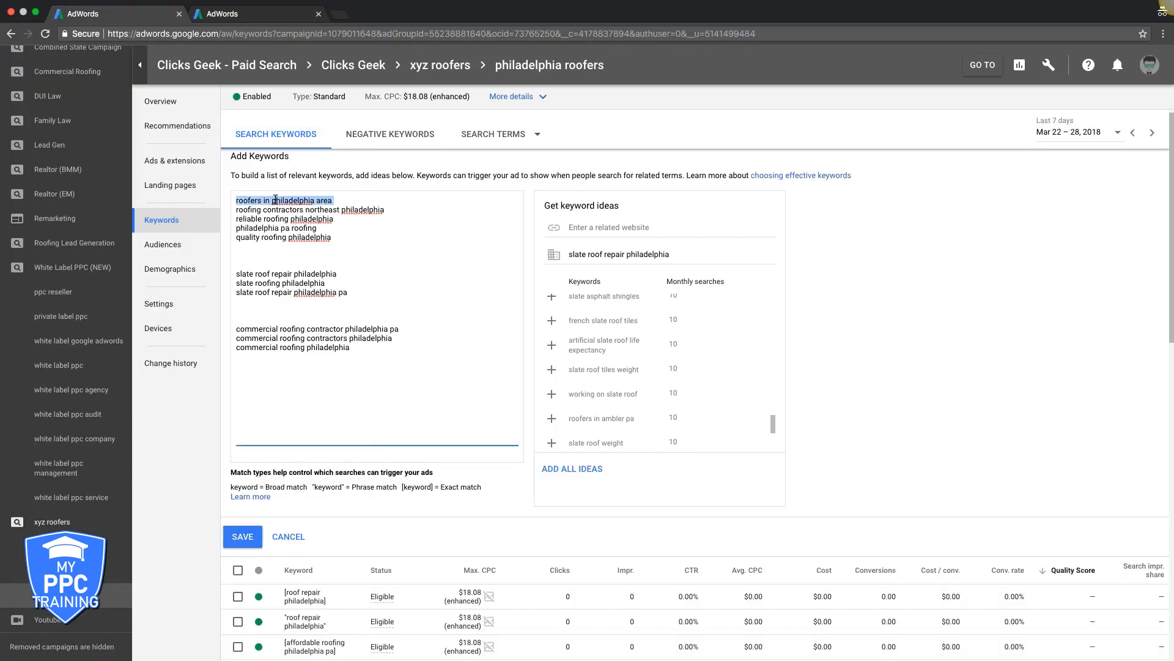
click(253, 14)
key(super+v)
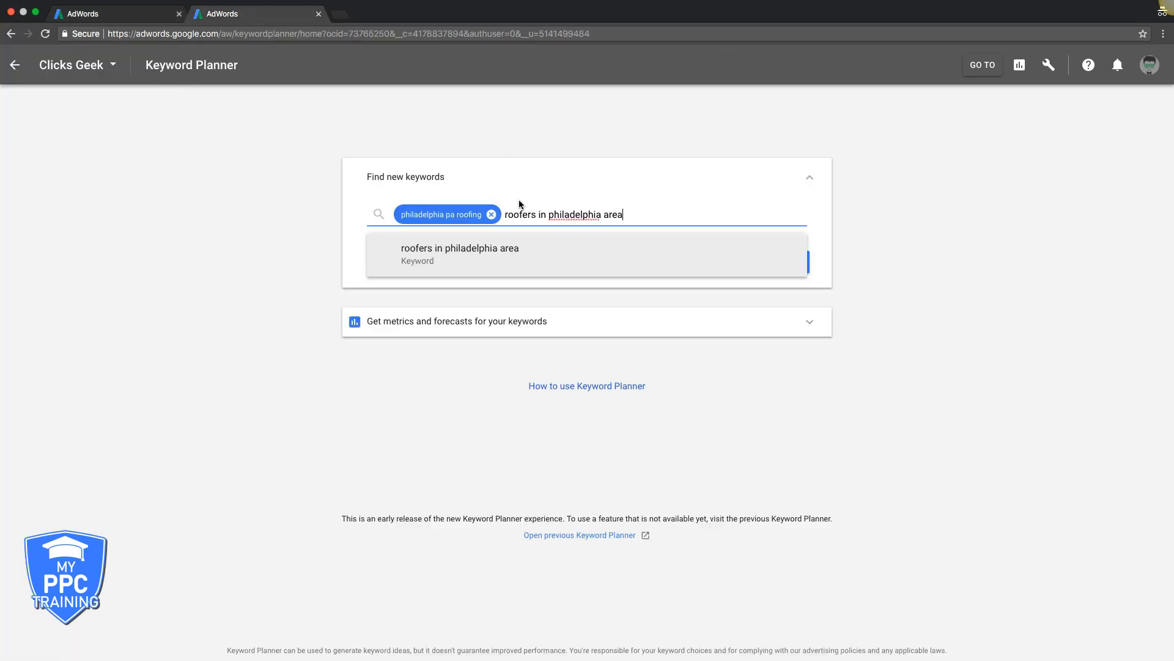
click(471, 250)
- Add "quality roofing philadelphia" from the keyword list as the third seed keyword and generate the keyword ideas
click(120, 17)
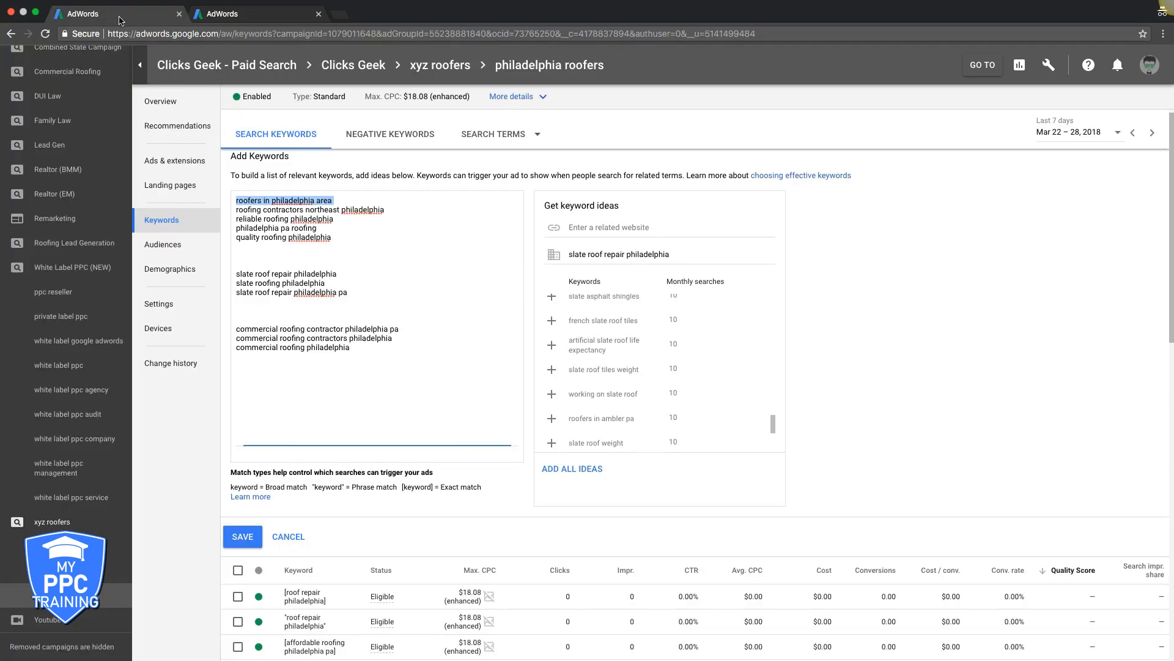
triple_click(269, 238)
key(super+c)
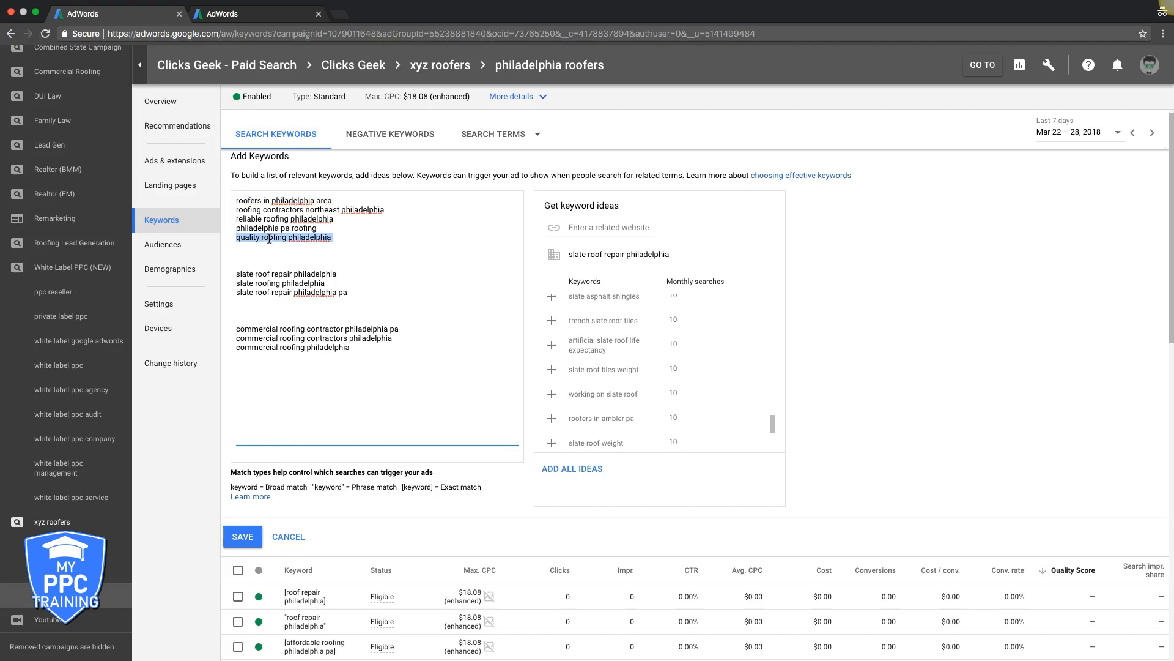
click(256, 14)
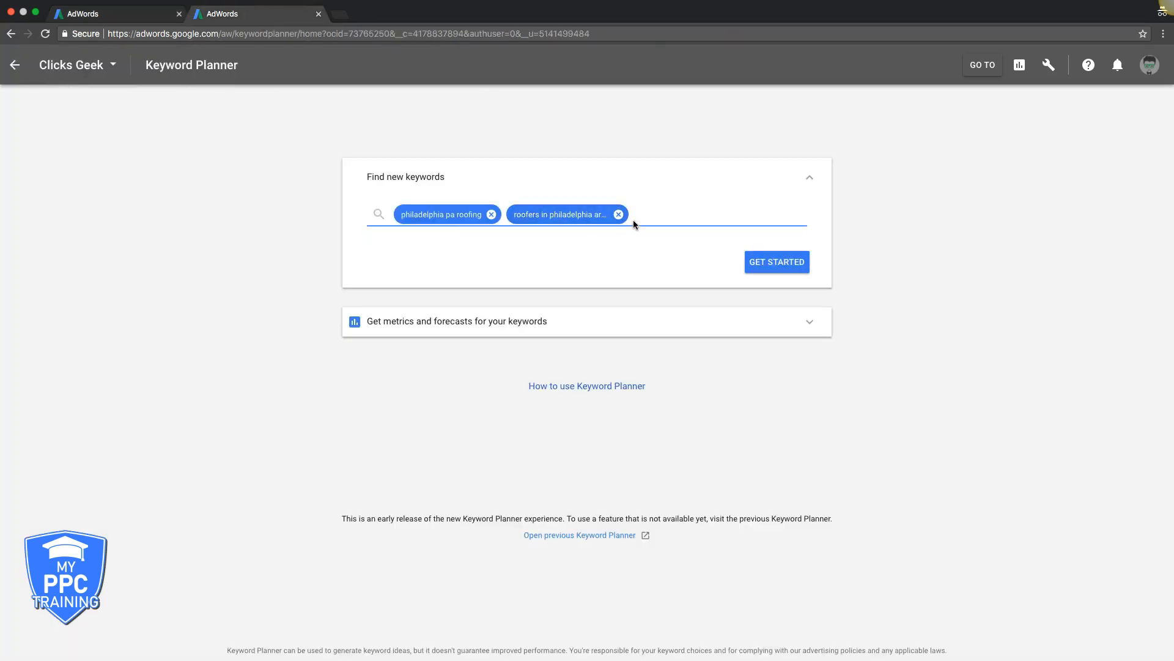
key(super+v)
click(540, 270)
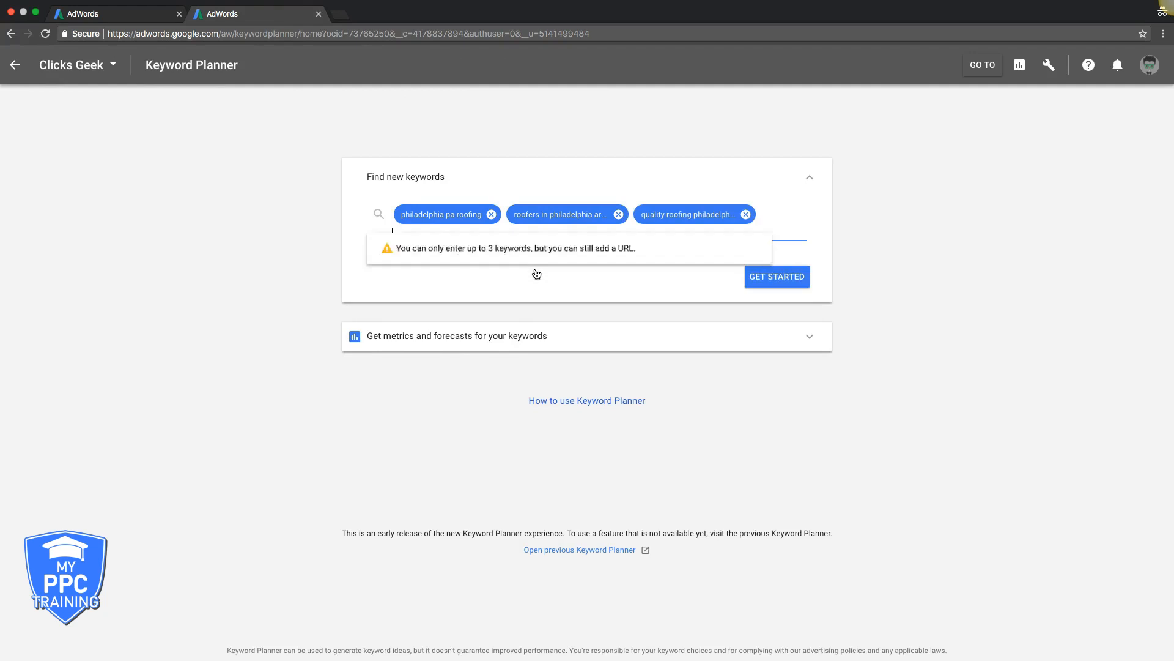
click(775, 283)
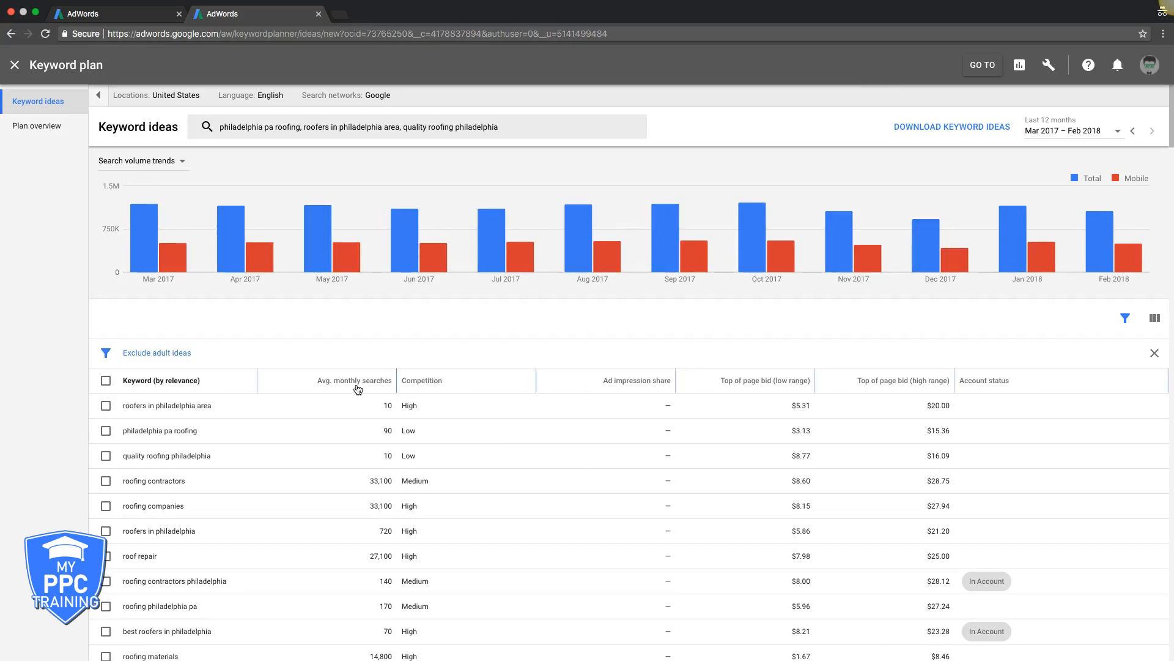
- Examine the keyword ideas with their monthly searches and competition for relevant Philadelphia roofing terms
mouse_move(429, 384)
scroll(306, 332, down, 3)
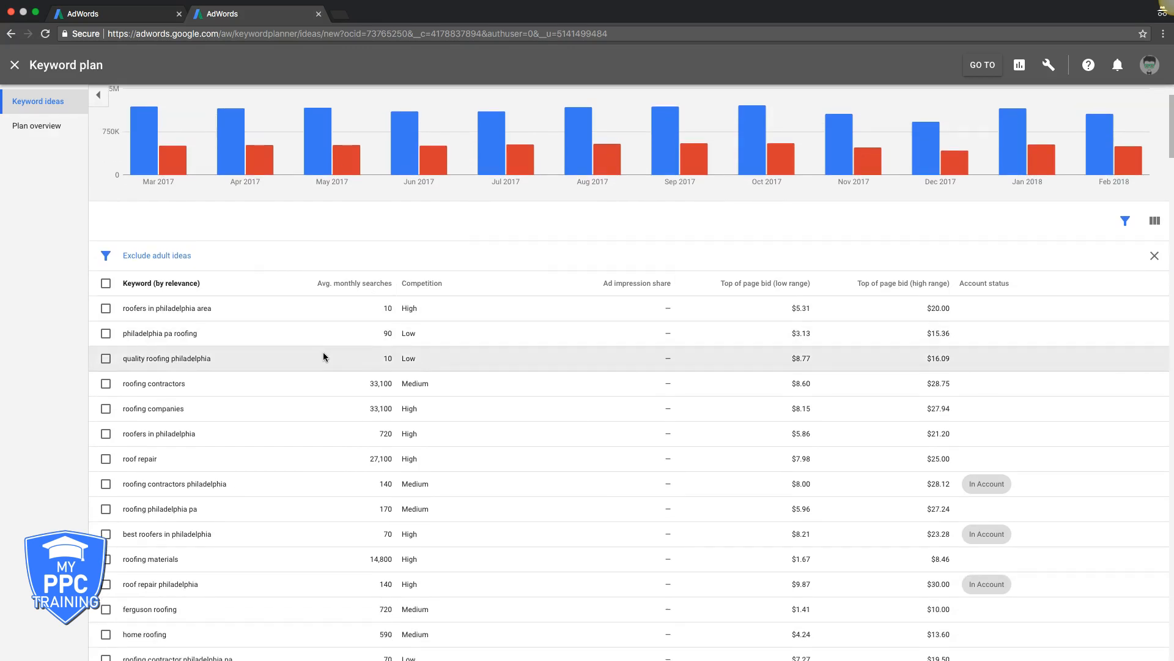
scroll(323, 356, down, 3)
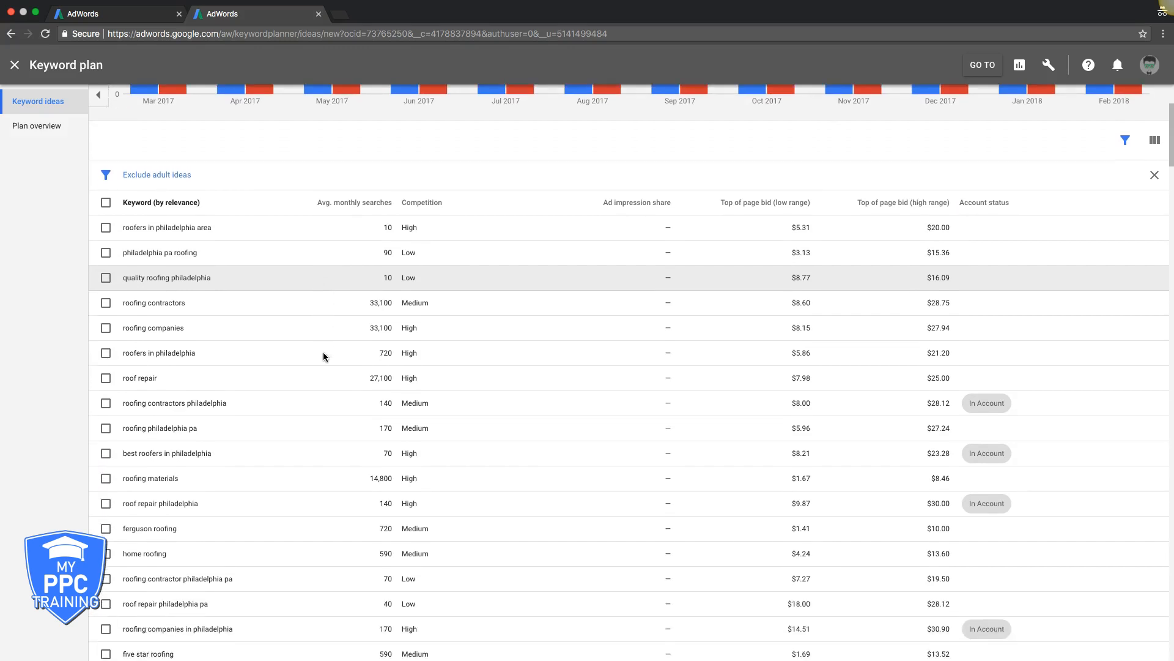
scroll(323, 356, down, 5)
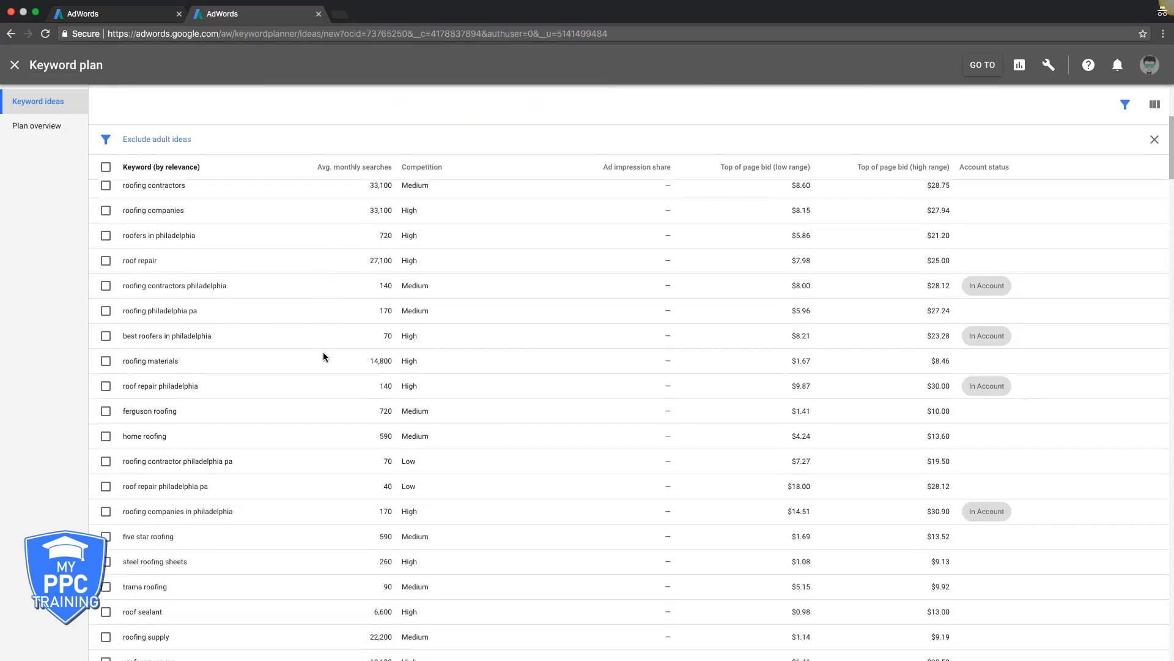
scroll(323, 353, down, 8)
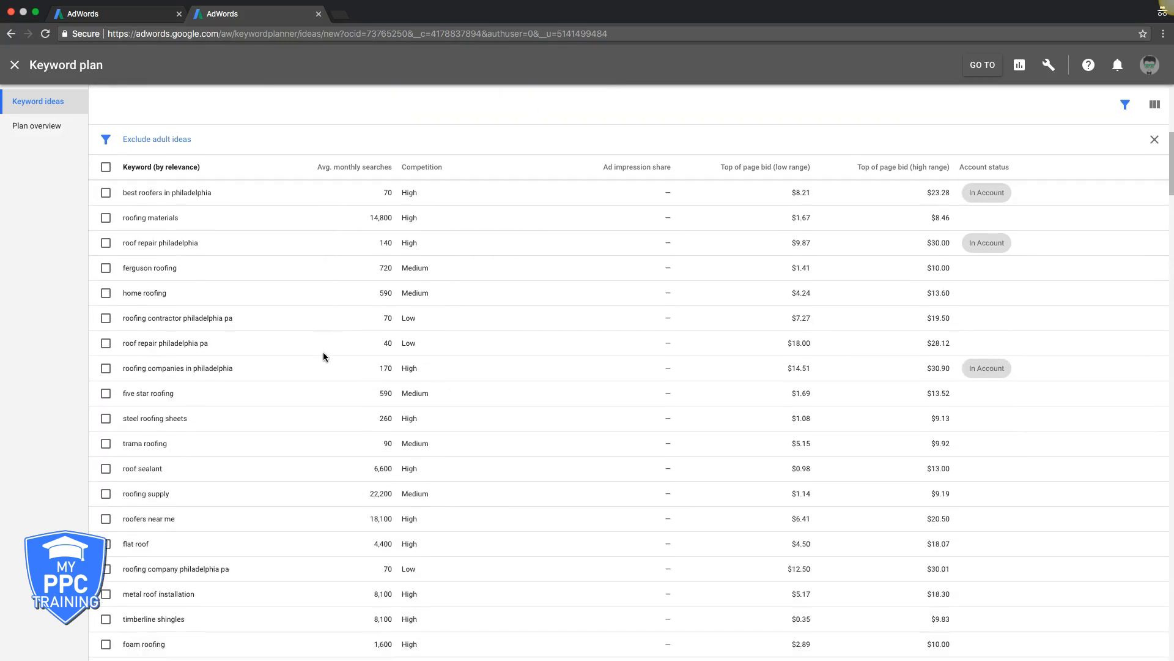
scroll(323, 357, down, 12)
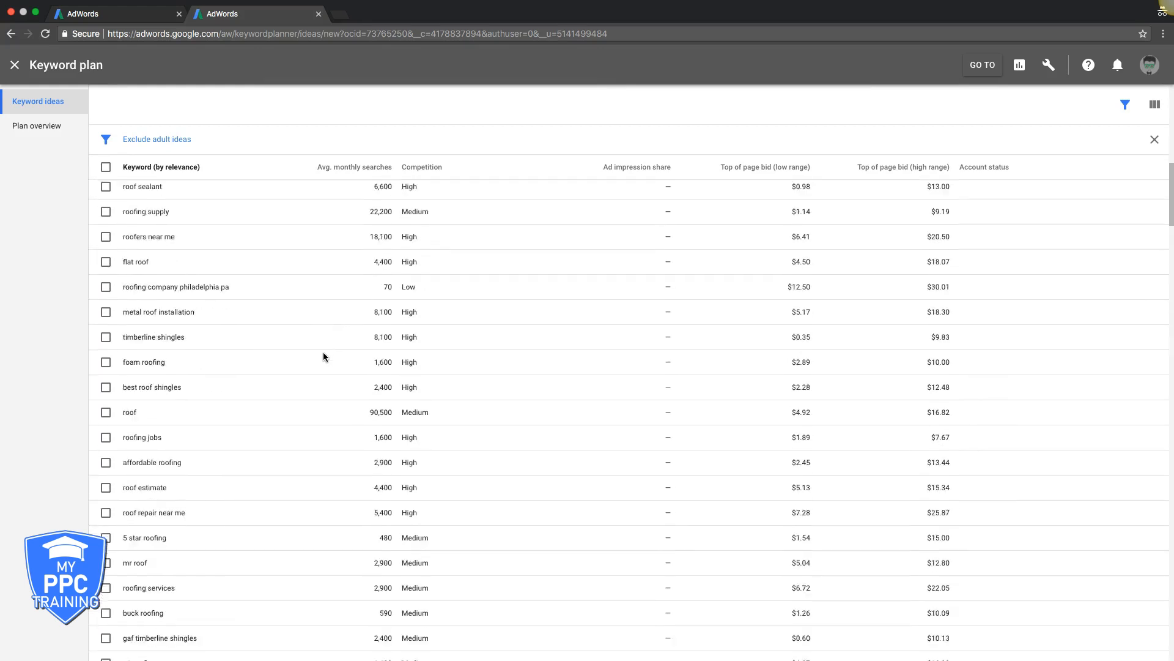
scroll(324, 356, down, 10)
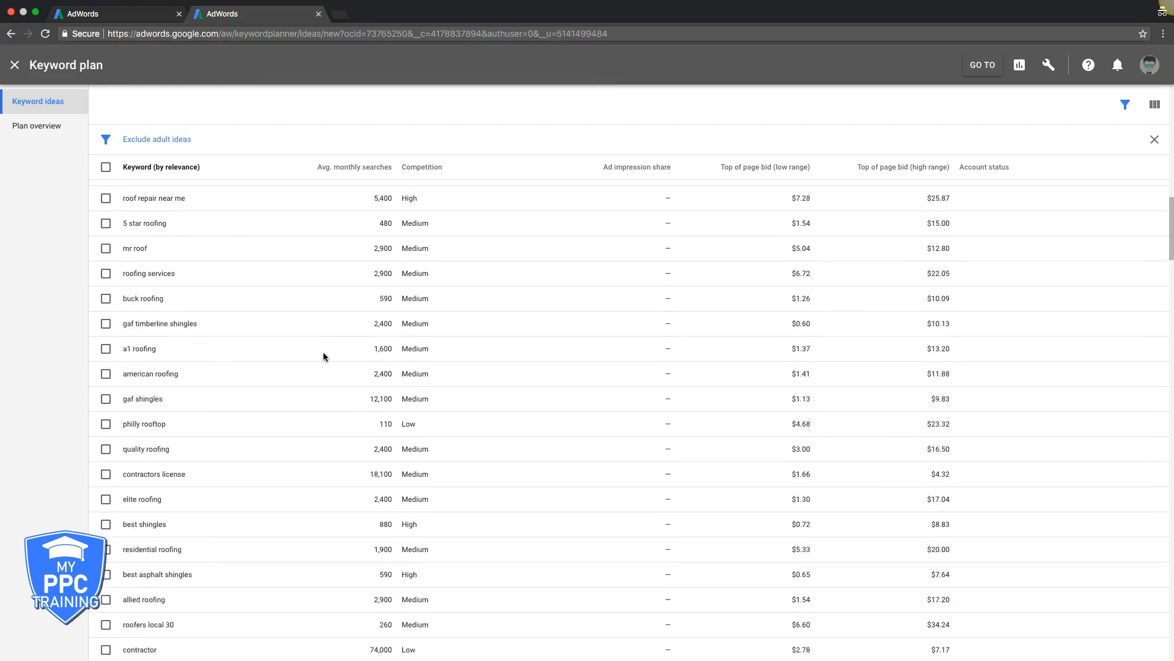
scroll(323, 357, down, 12)
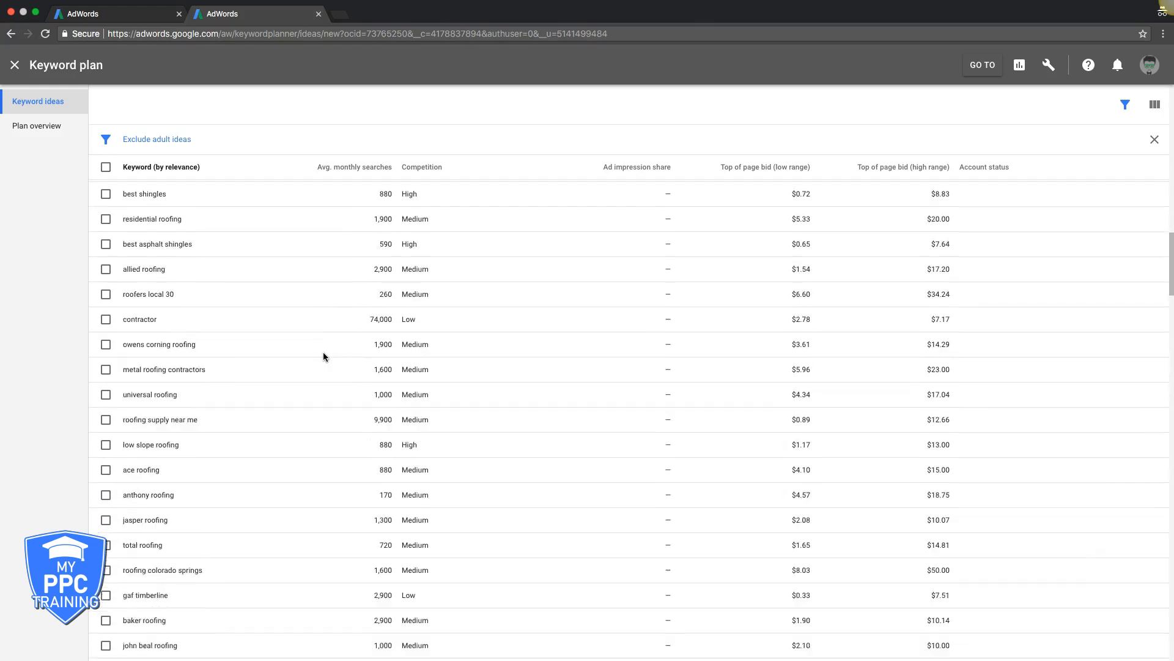
scroll(324, 357, down, 11)
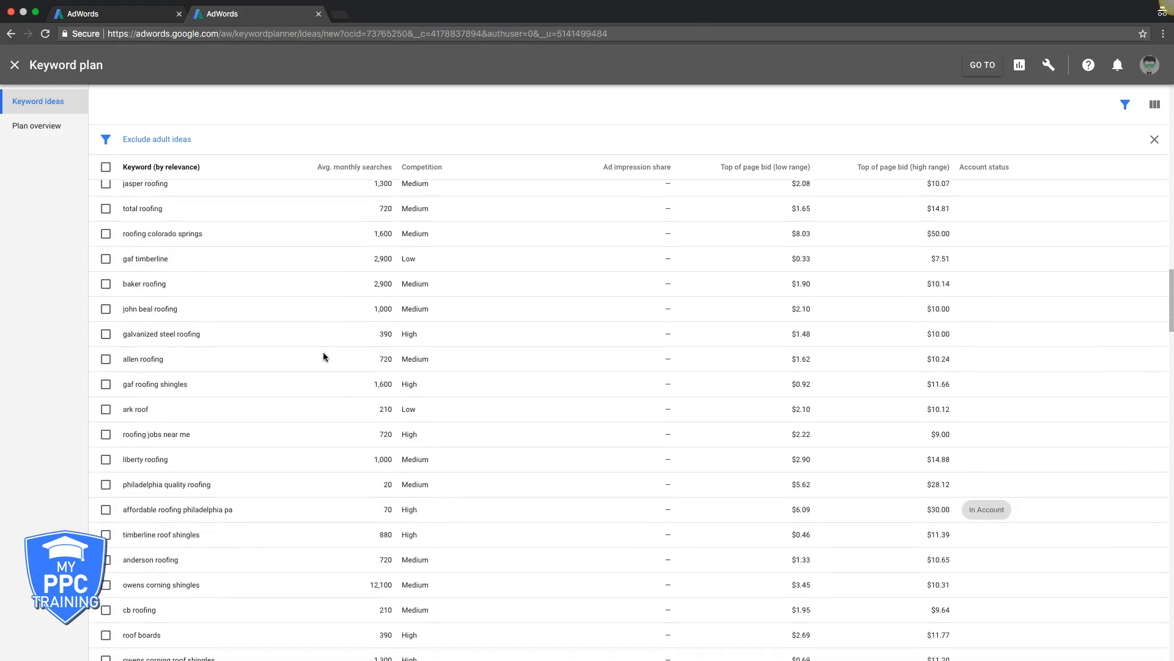
- Copy the idea "affordable roofing philadelphia pa" and paste it beneath "quality roofing philadelphia" in the ad group's keyword list
drag(233, 491, 124, 490)
key(super+c)
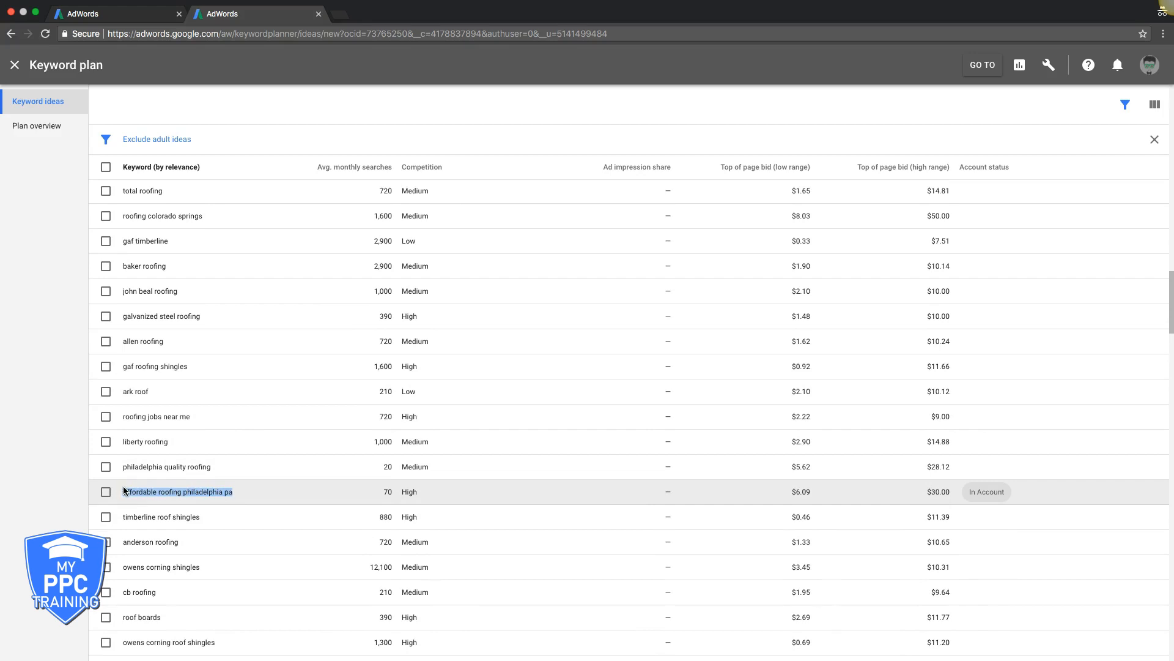
click(117, 14)
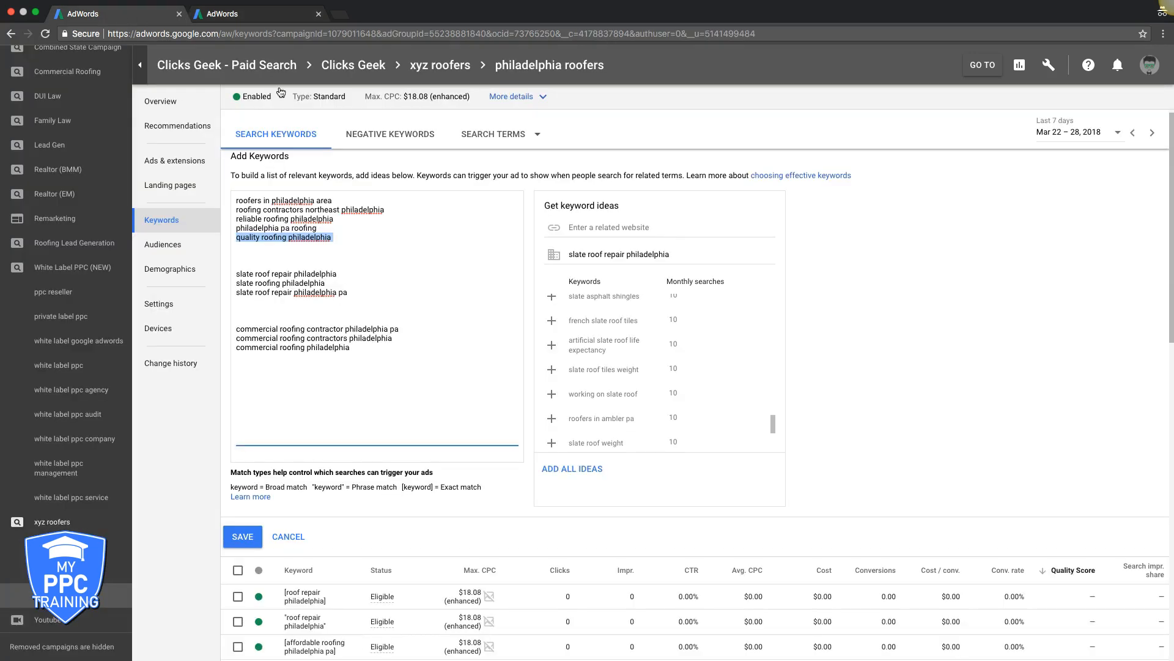
click(250, 251)
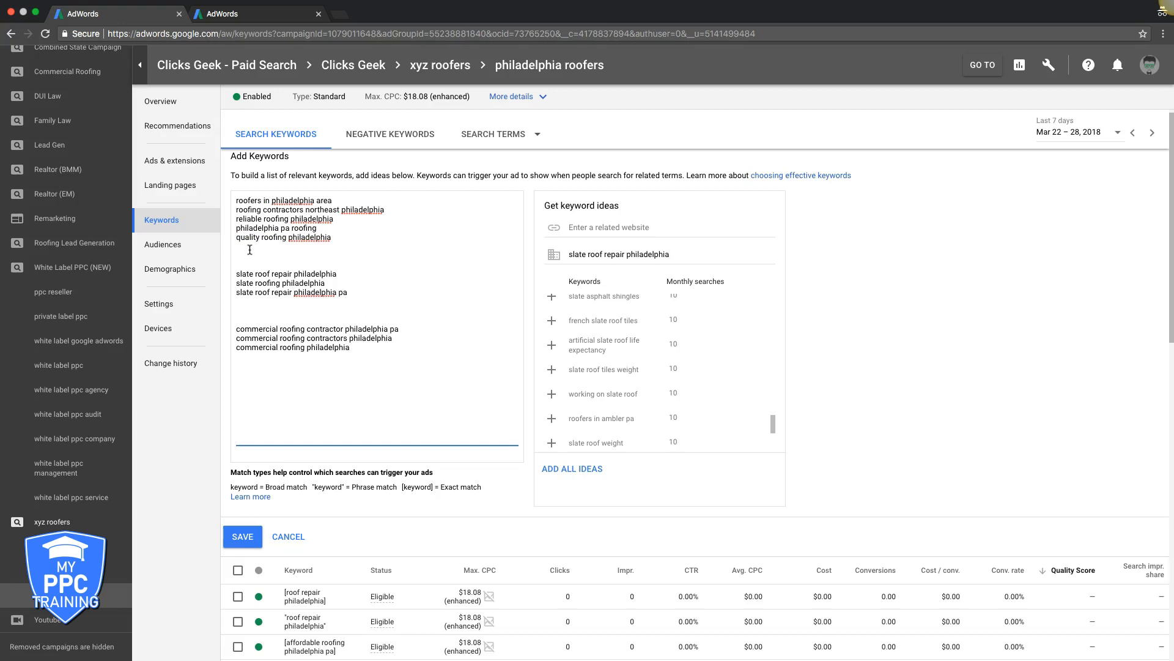
key(super+v)
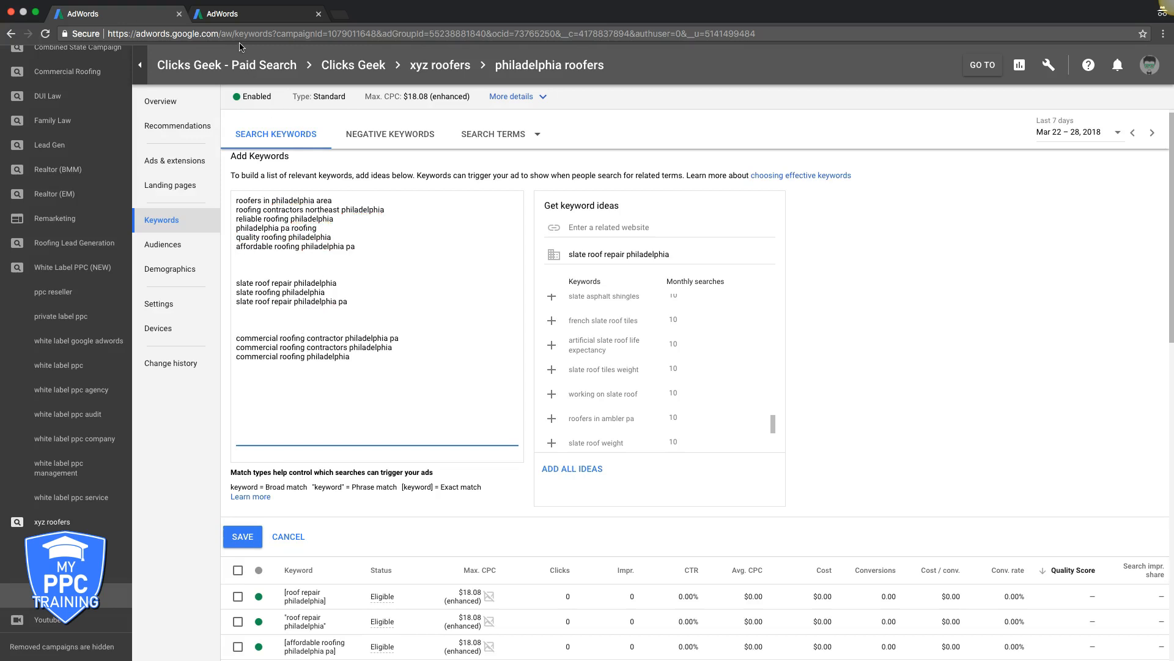
- Find the idea "roofers in northeast philadelphia" further down the Keyword Planner results and add it beneath "affordable roofing philadelphia pa" in the keyword list
click(234, 11)
scroll(332, 430, down, 1)
scroll(332, 432, down, 4)
scroll(332, 435, down, 3)
scroll(331, 431, down, 2)
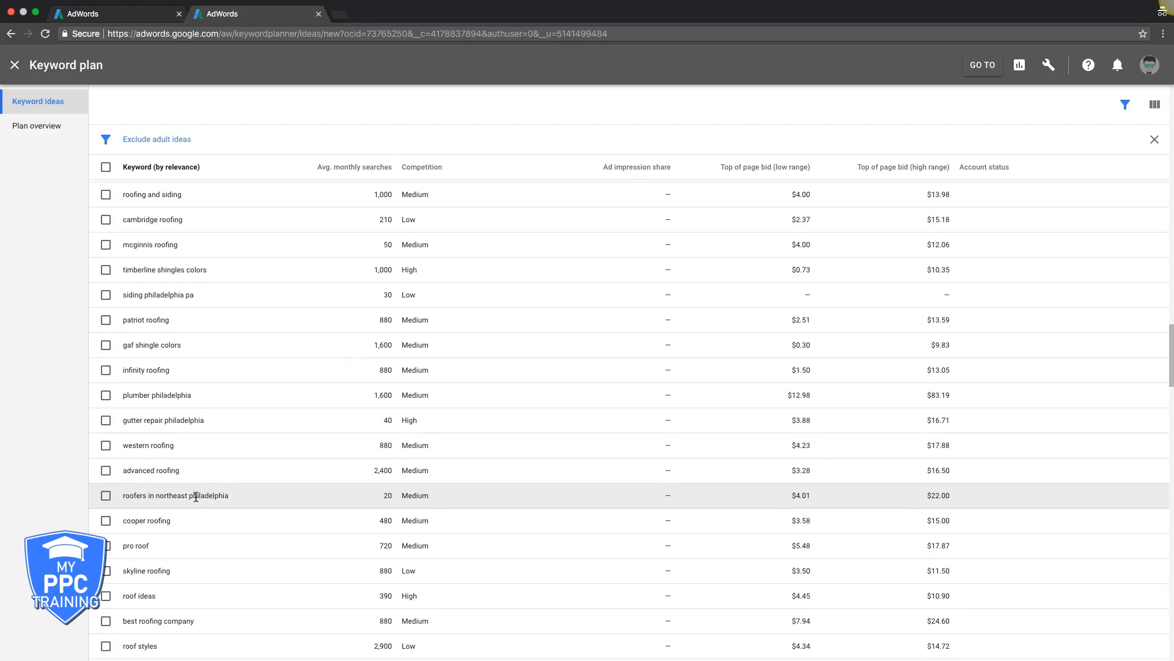
drag(229, 493, 124, 494)
click(134, 14)
text(roofers in northeast philadelphia)
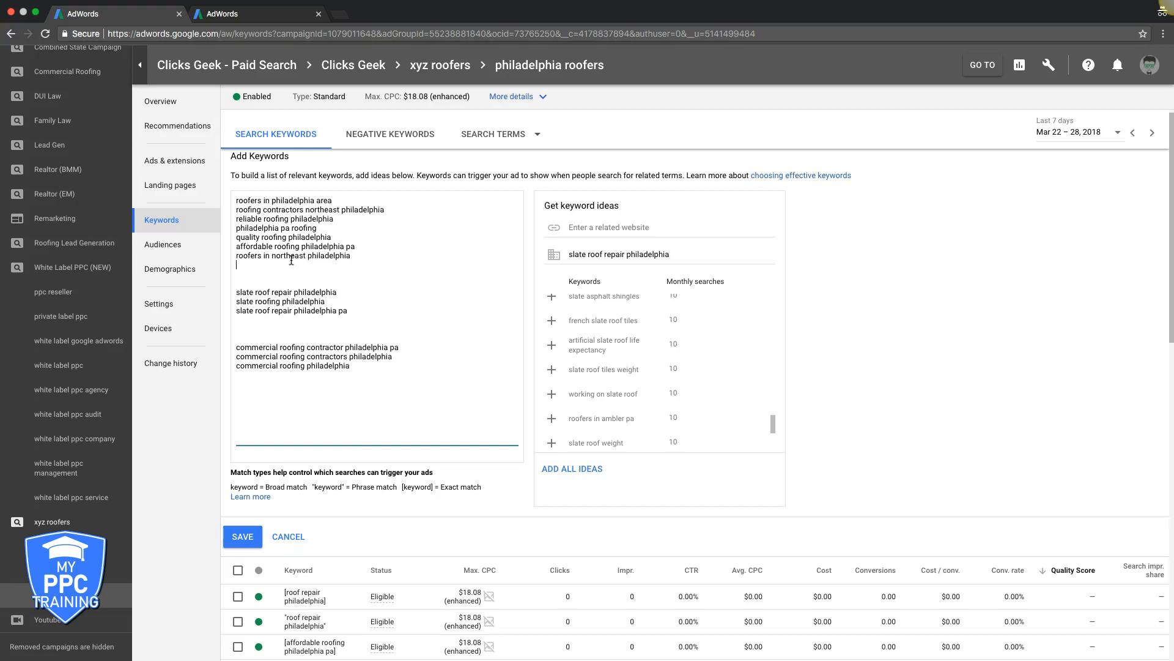
- Replace the Keyword Planner seeds with "slate roof repair philadelphia", "slate roofing philadelphia" and "slate roof repair philadelphia pa" from the keyword list, and generate ideas
drag(236, 292, 351, 311)
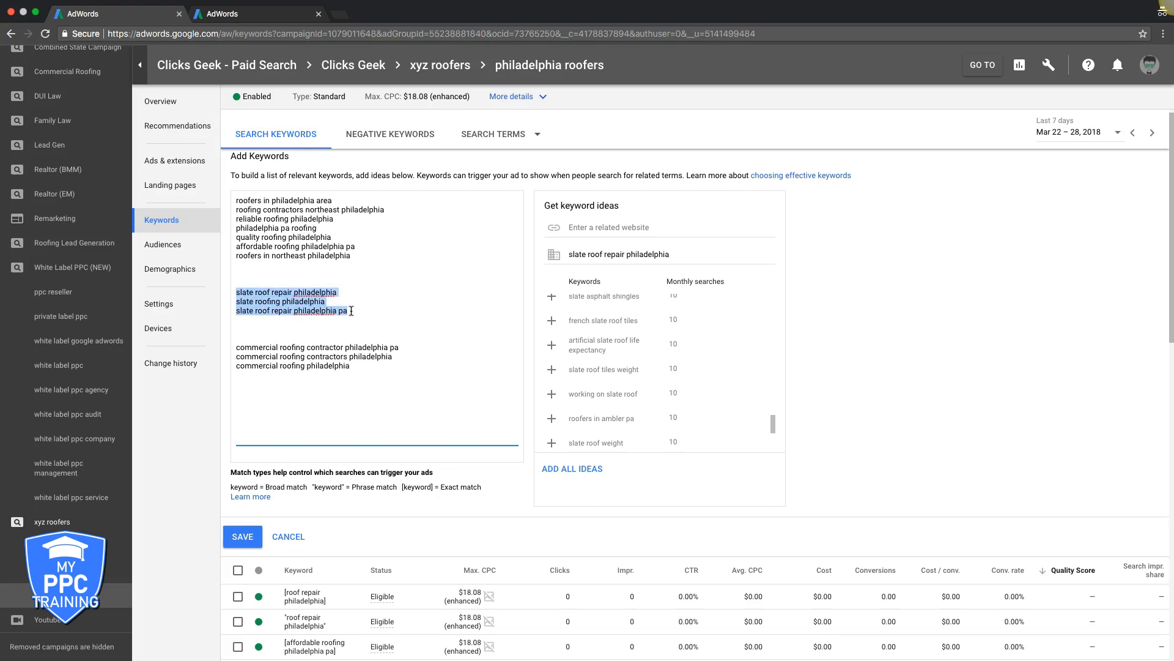
click(242, 14)
scroll(245, 308, up, 5)
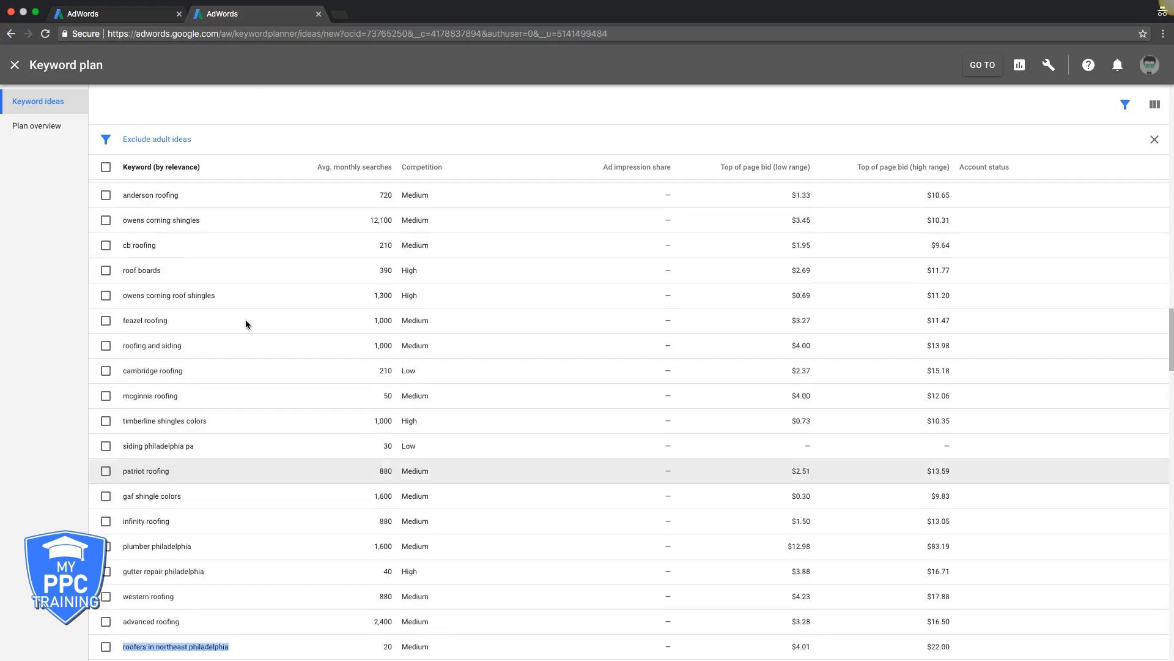
scroll(244, 323, up, 10)
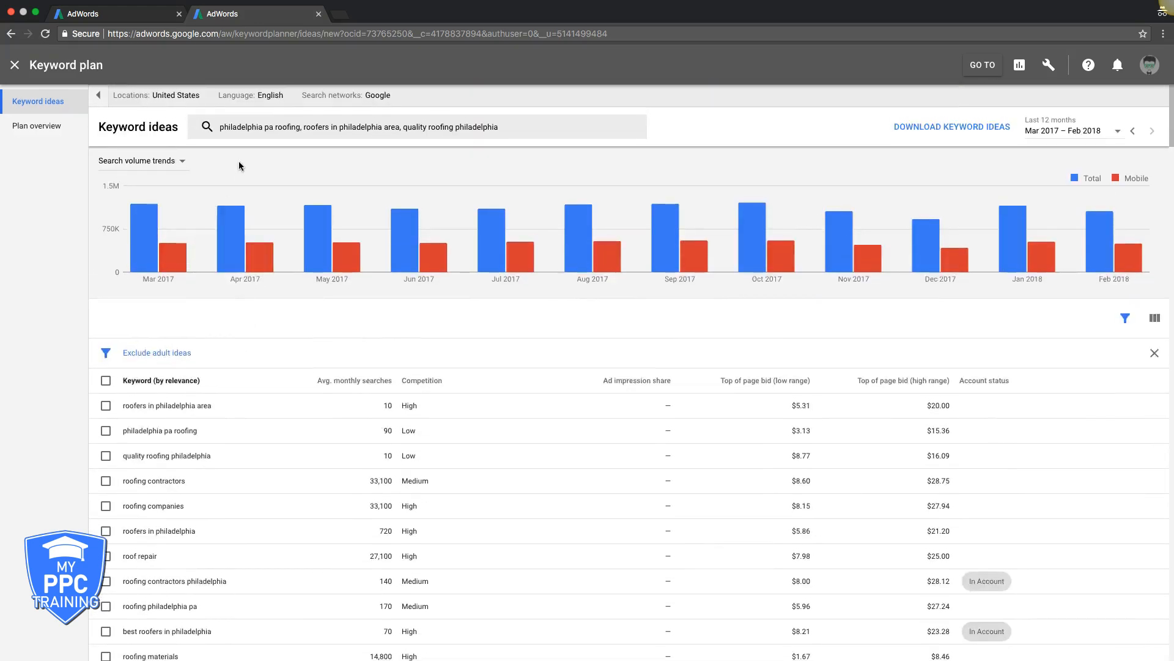
click(258, 128)
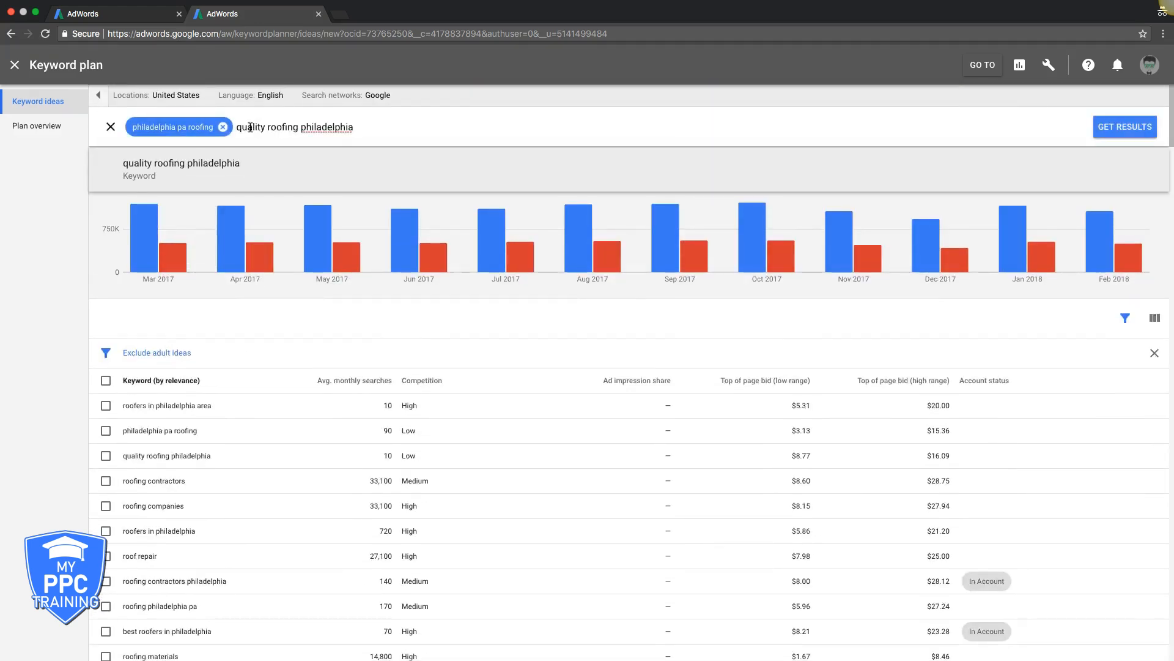
click(224, 127)
drag(255, 128, 127, 128)
key(BackSpace)
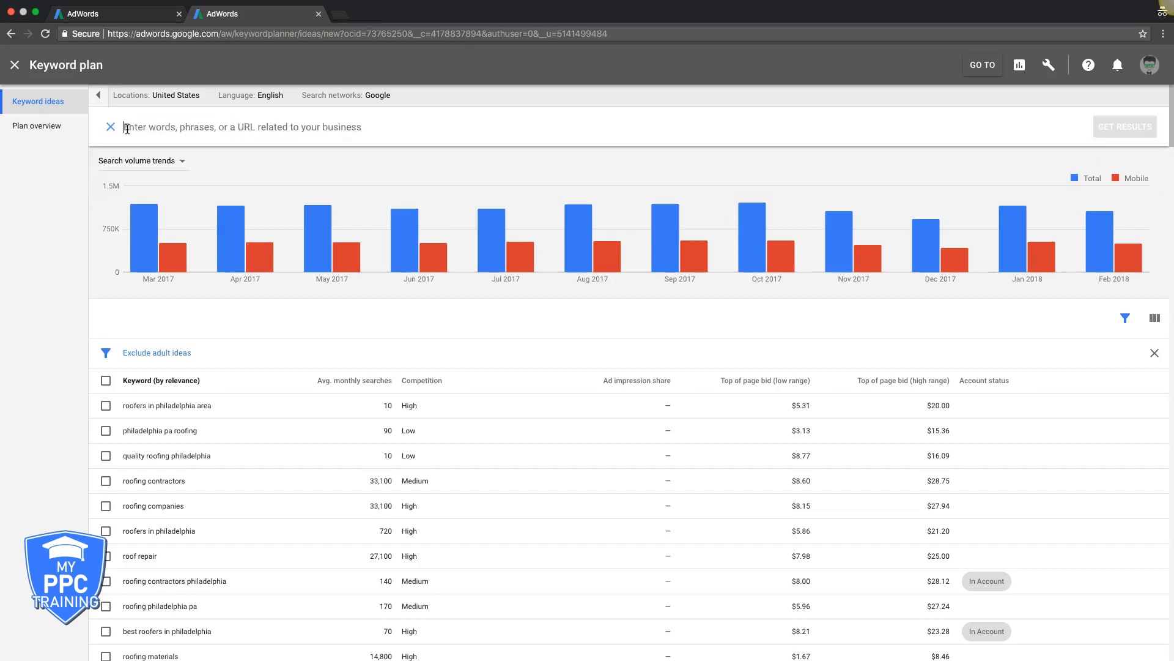
key(super+v)
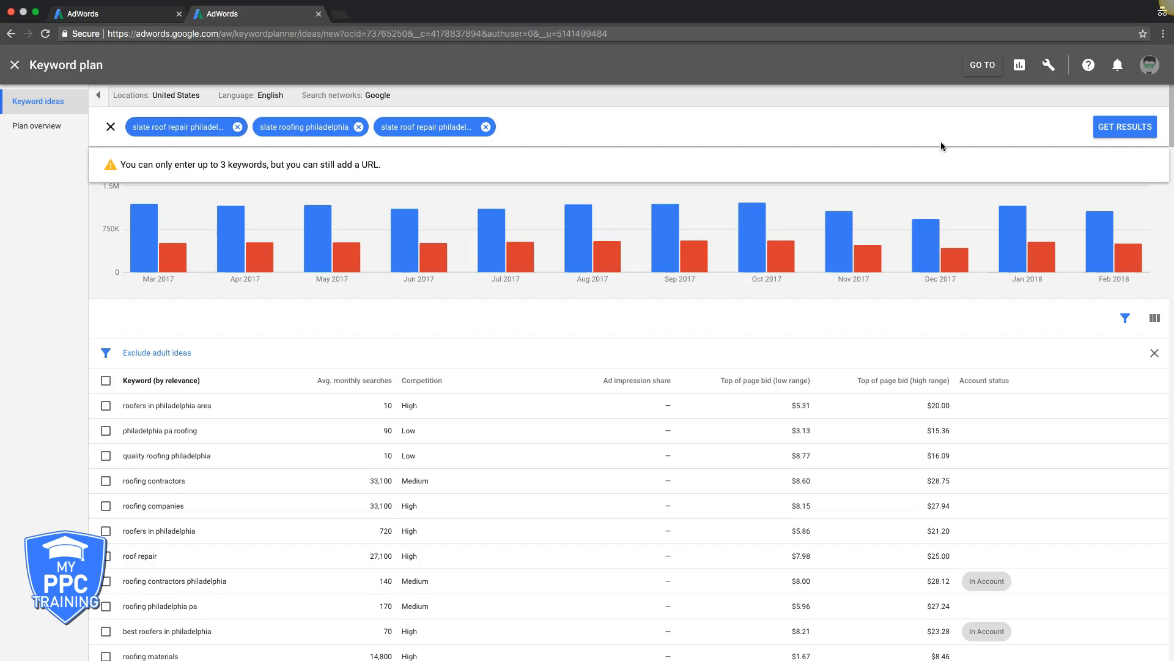
click(1124, 127)
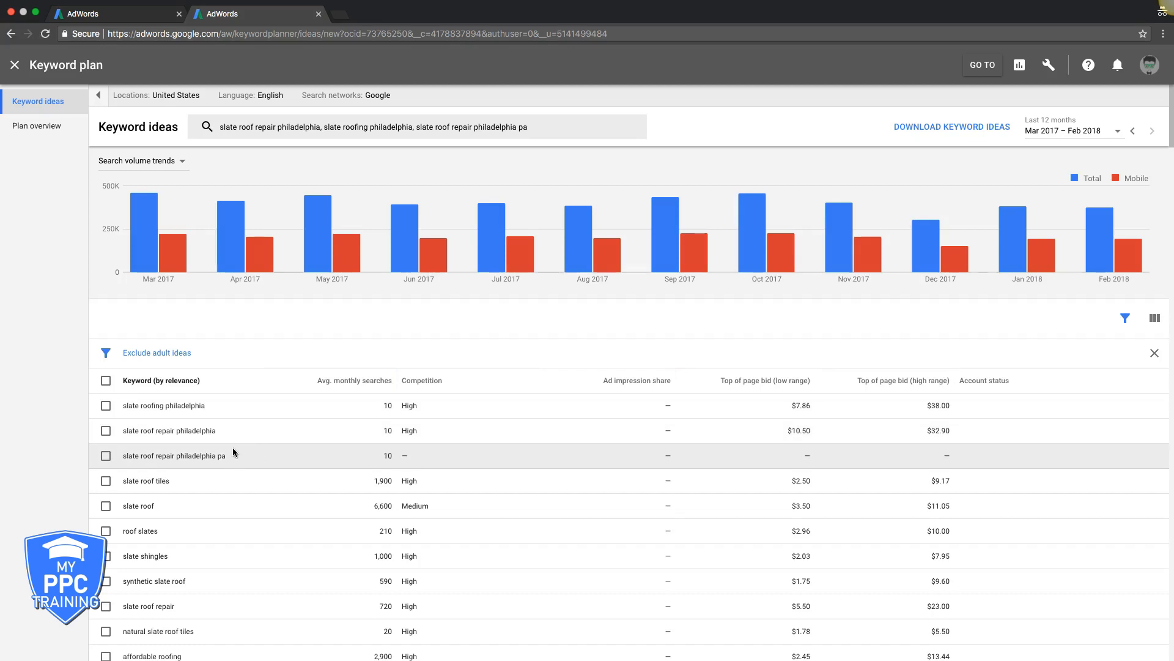
- Examine the slate roofing keyword ideas for Philadelphia-specific terms missing from the ad group's keyword list, and return to that list
click(108, 21)
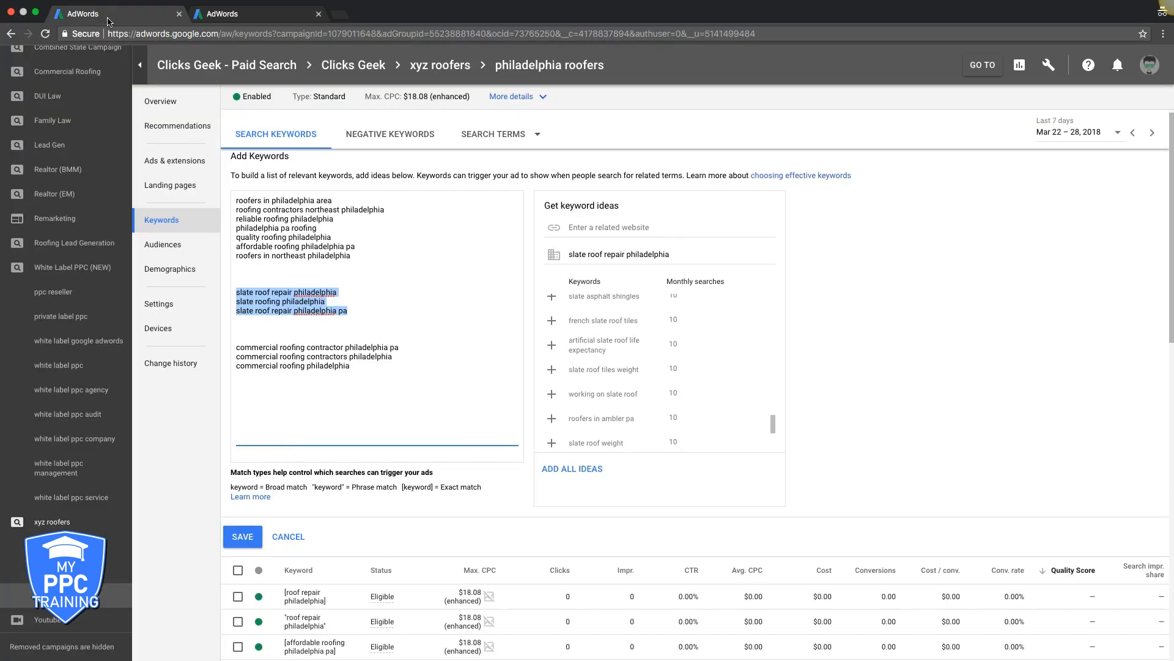
click(197, 18)
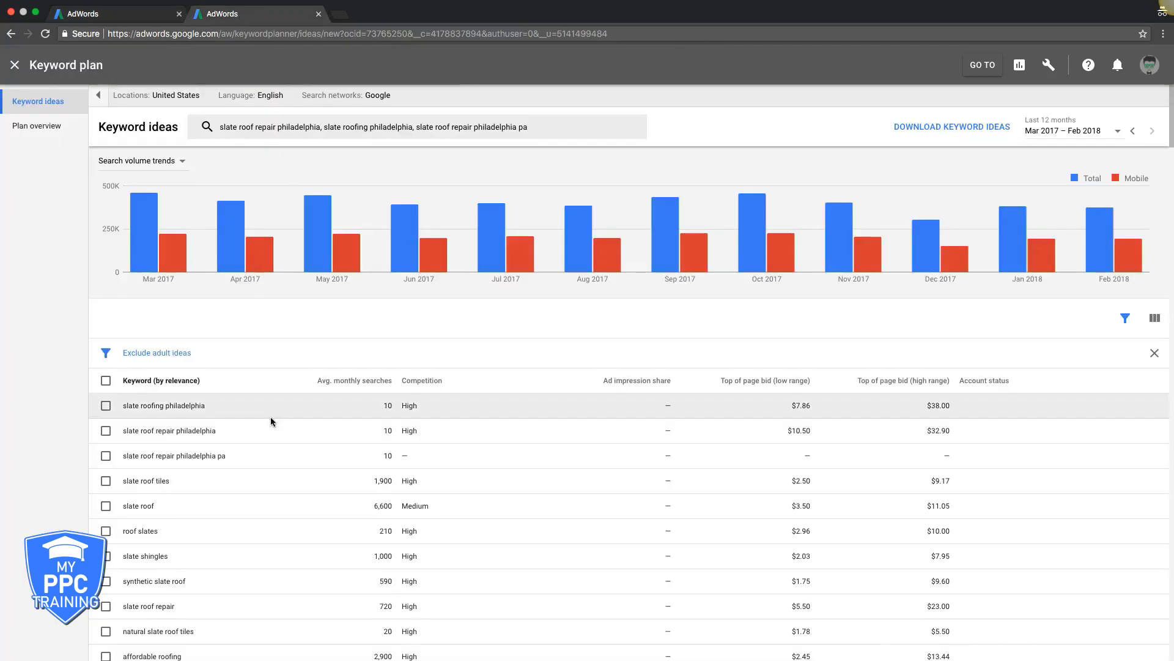
scroll(270, 416, down, 3)
scroll(271, 421, down, 5)
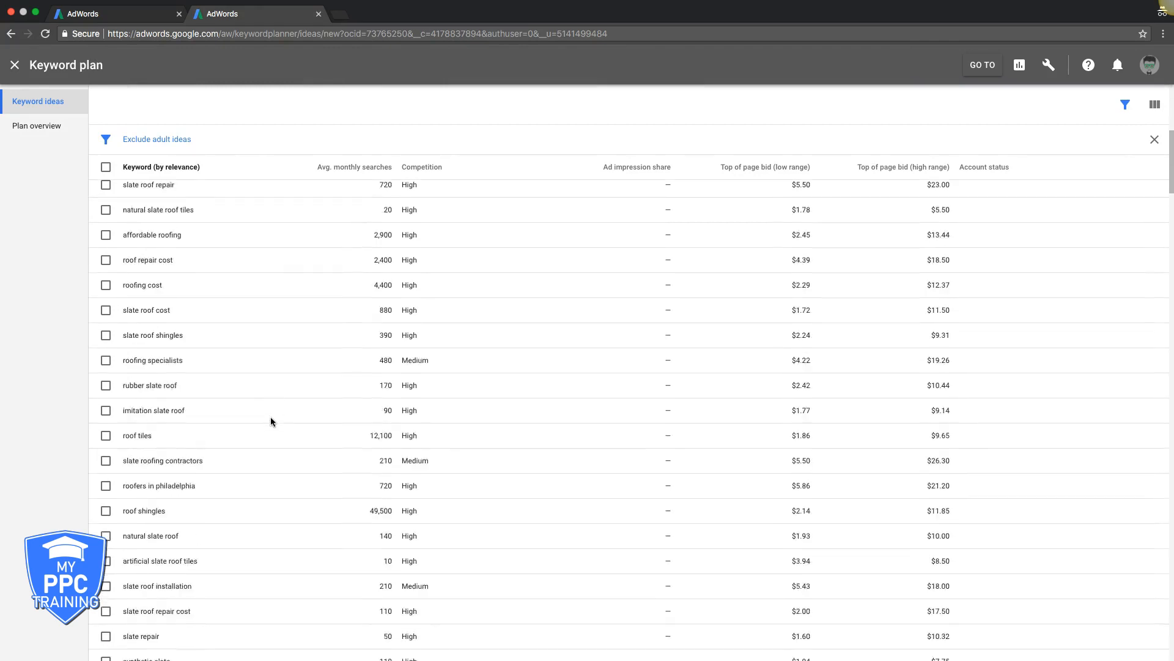
scroll(271, 421, down, 3)
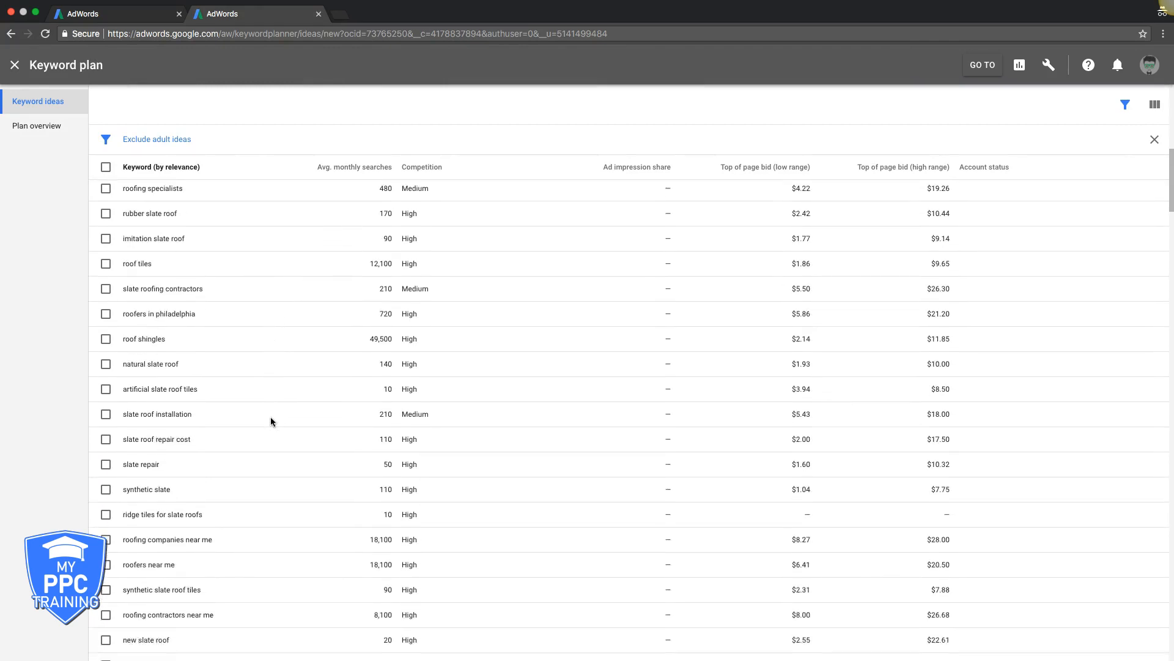
scroll(271, 421, down, 5)
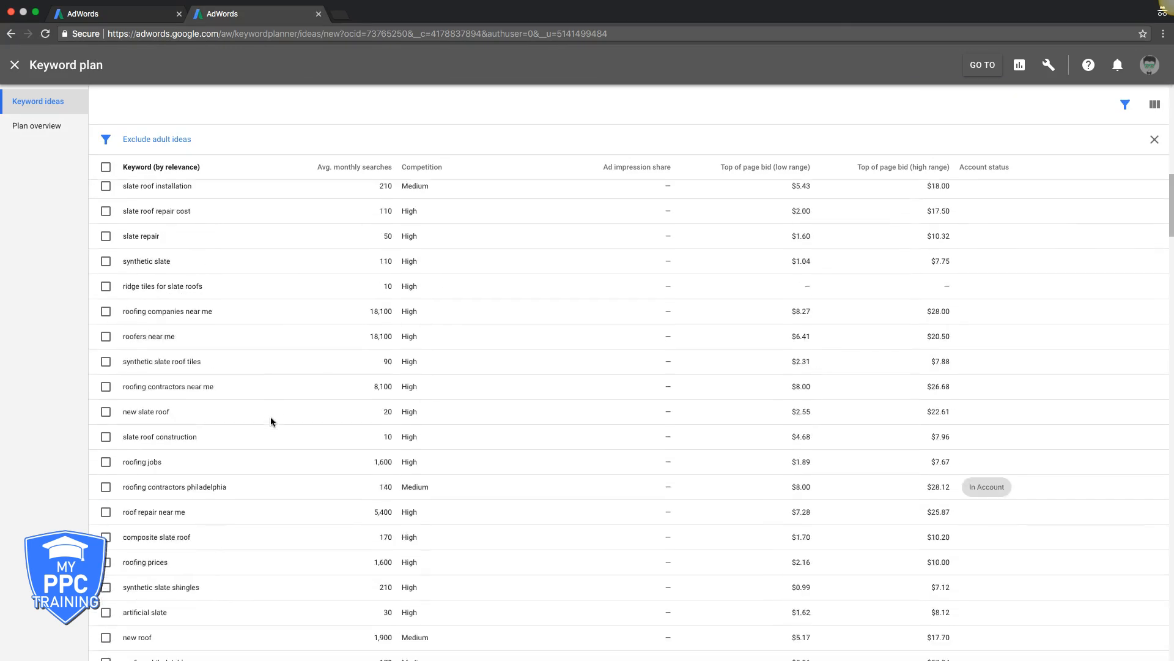
scroll(271, 421, down, 3)
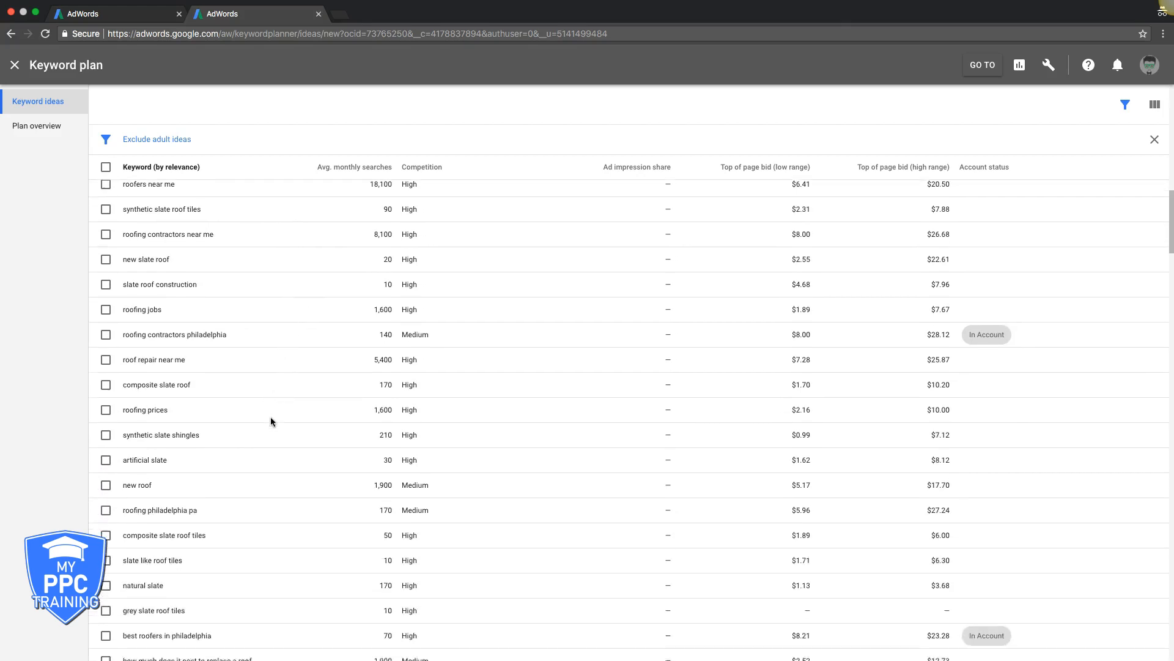
scroll(271, 420, down, 5)
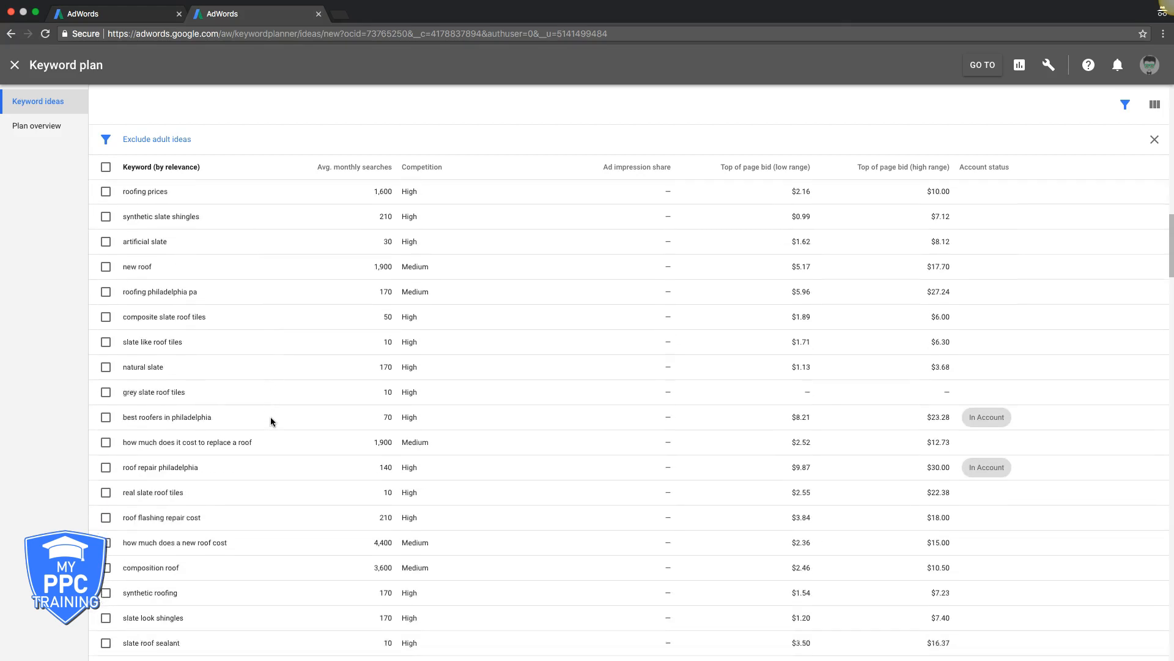
scroll(271, 421, down, 3)
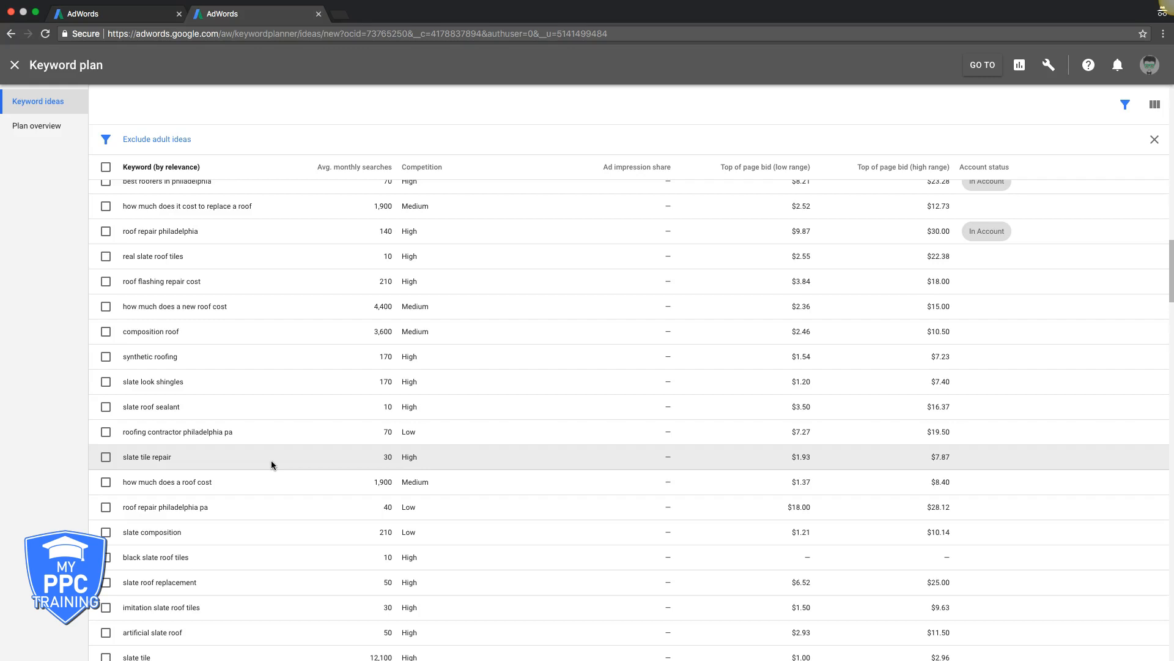
scroll(272, 462, down, 2)
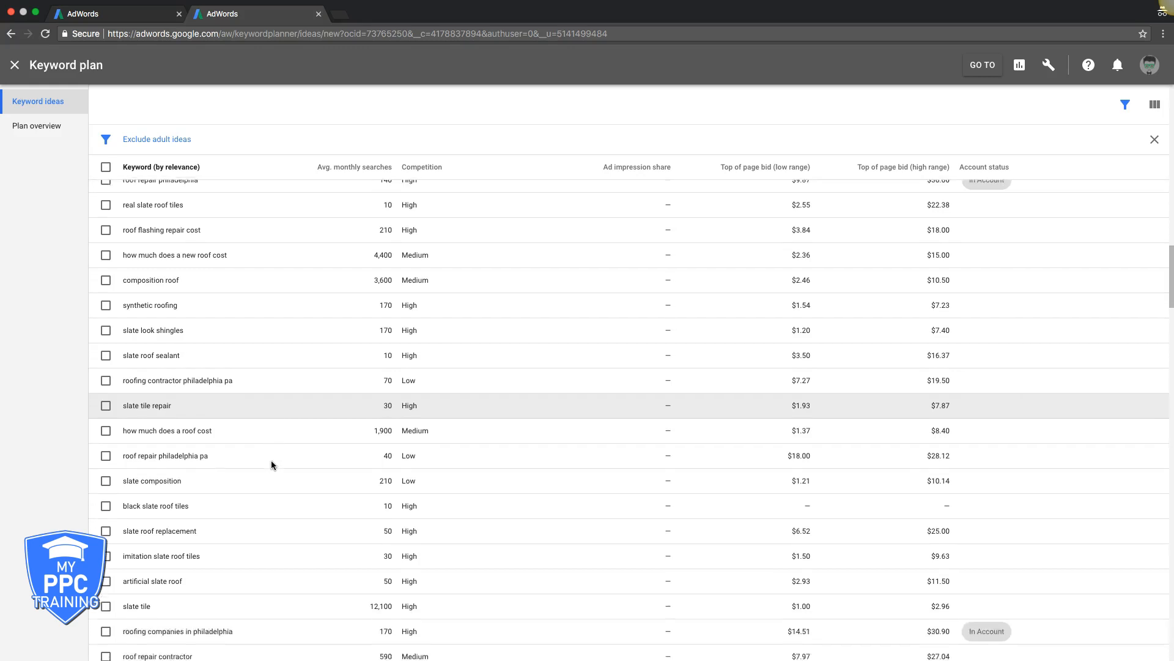
scroll(272, 465, down, 9)
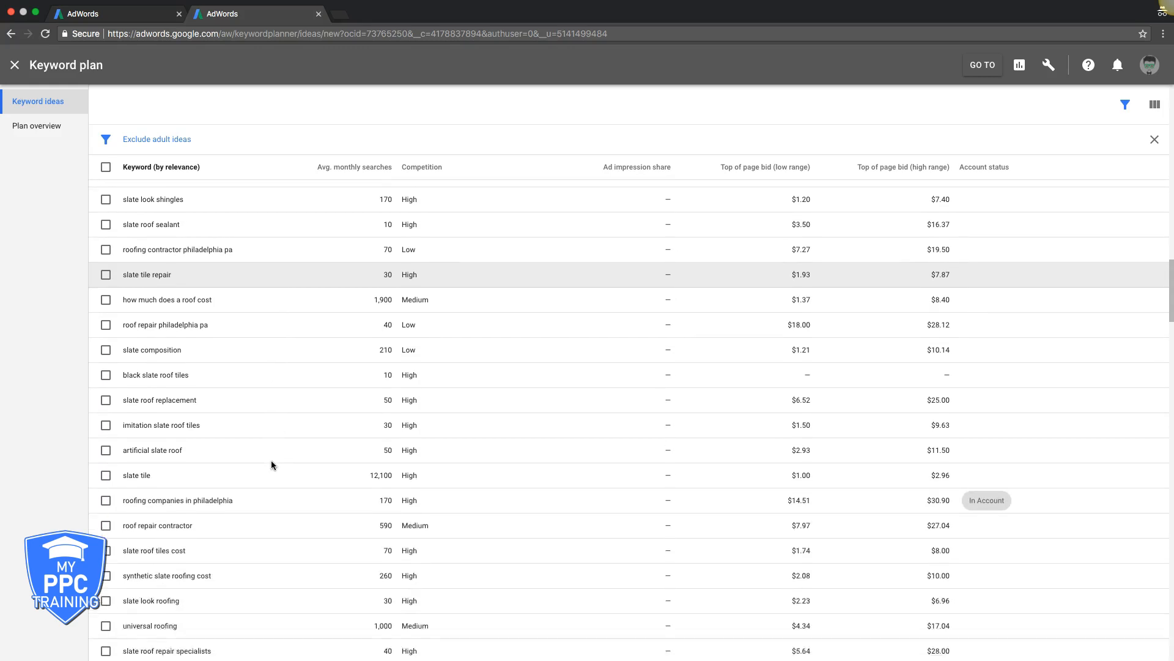
scroll(271, 465, down, 6)
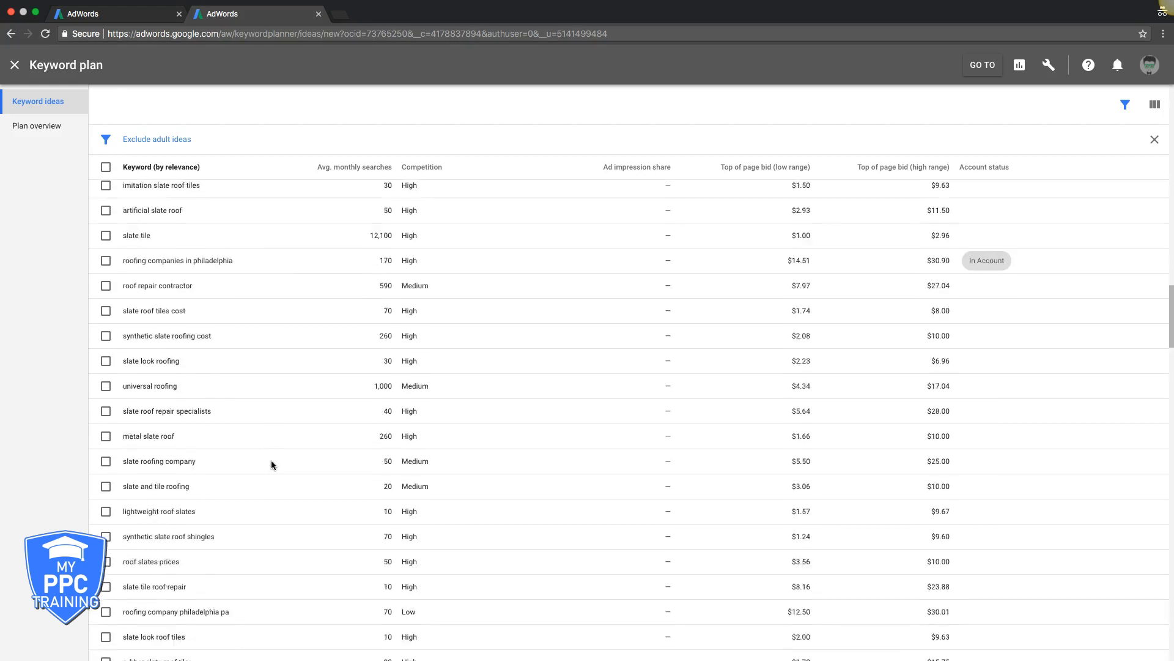
scroll(271, 465, down, 6)
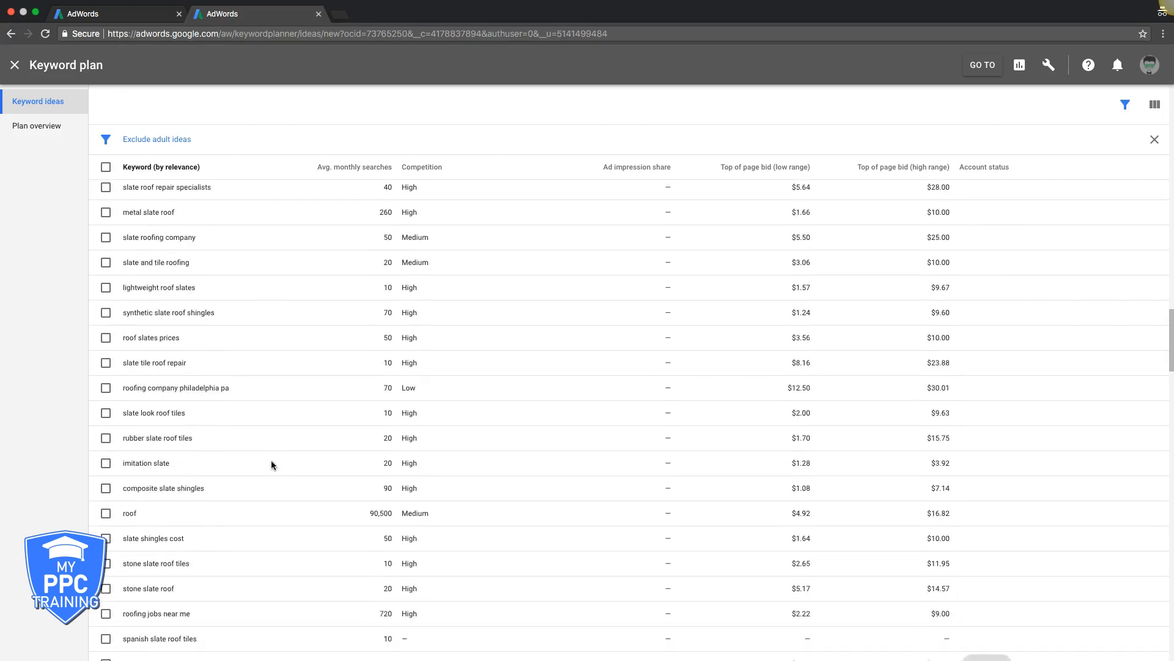
scroll(272, 465, down, 5)
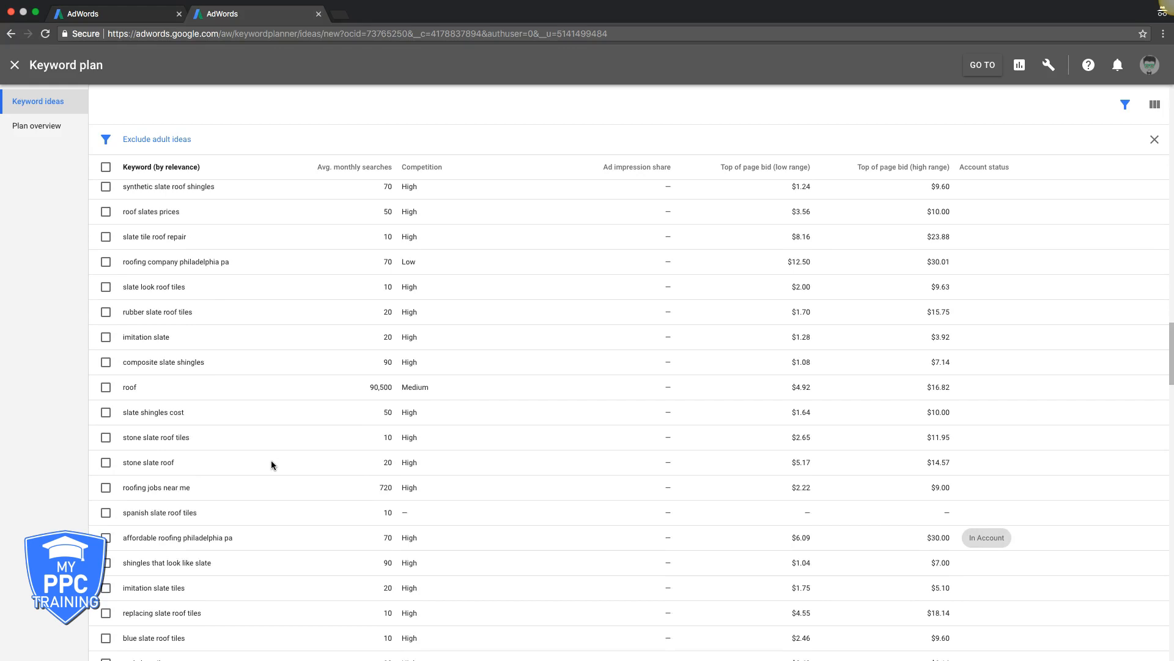
scroll(271, 465, down, 6)
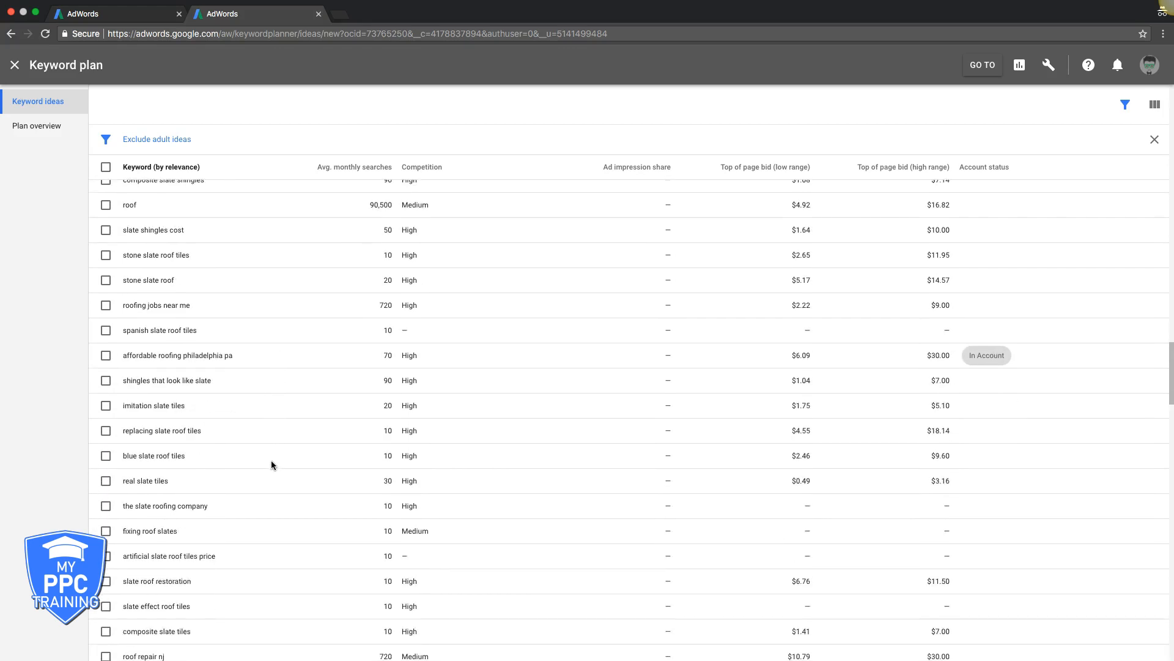
scroll(272, 465, down, 7)
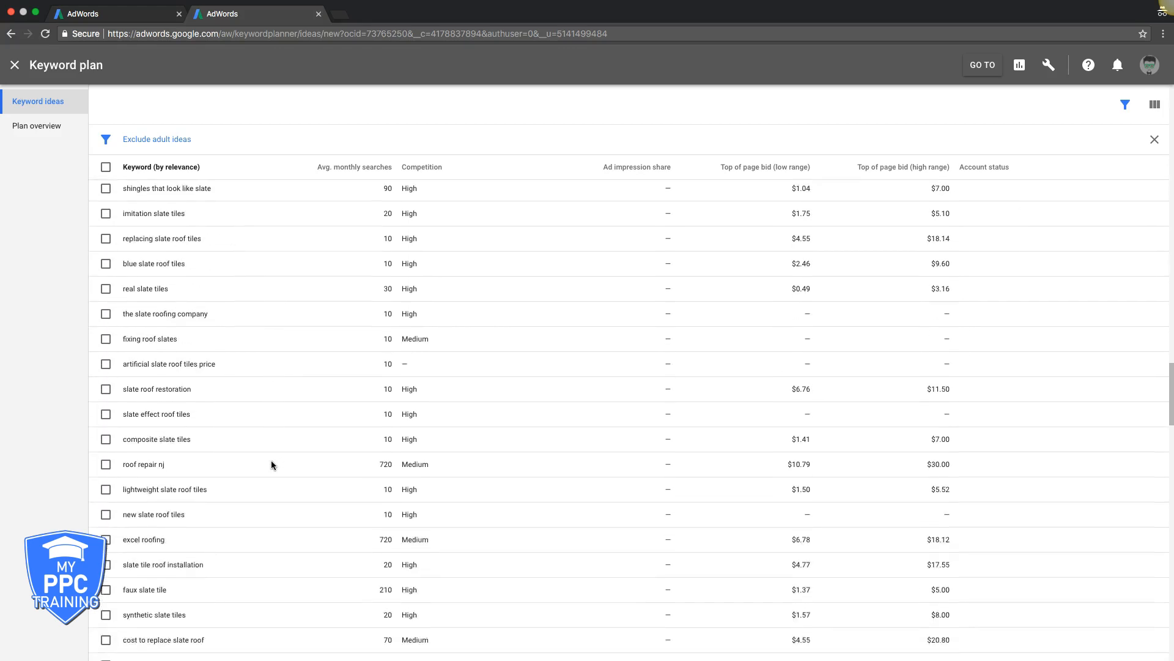
scroll(273, 465, down, 5)
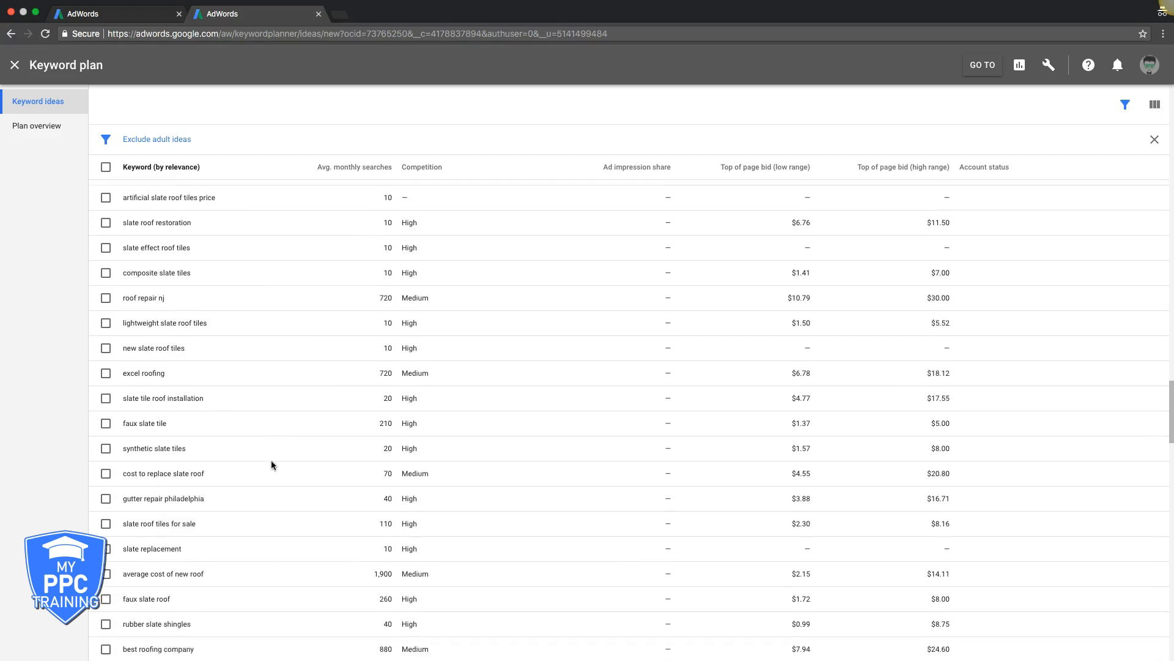
scroll(273, 465, down, 6)
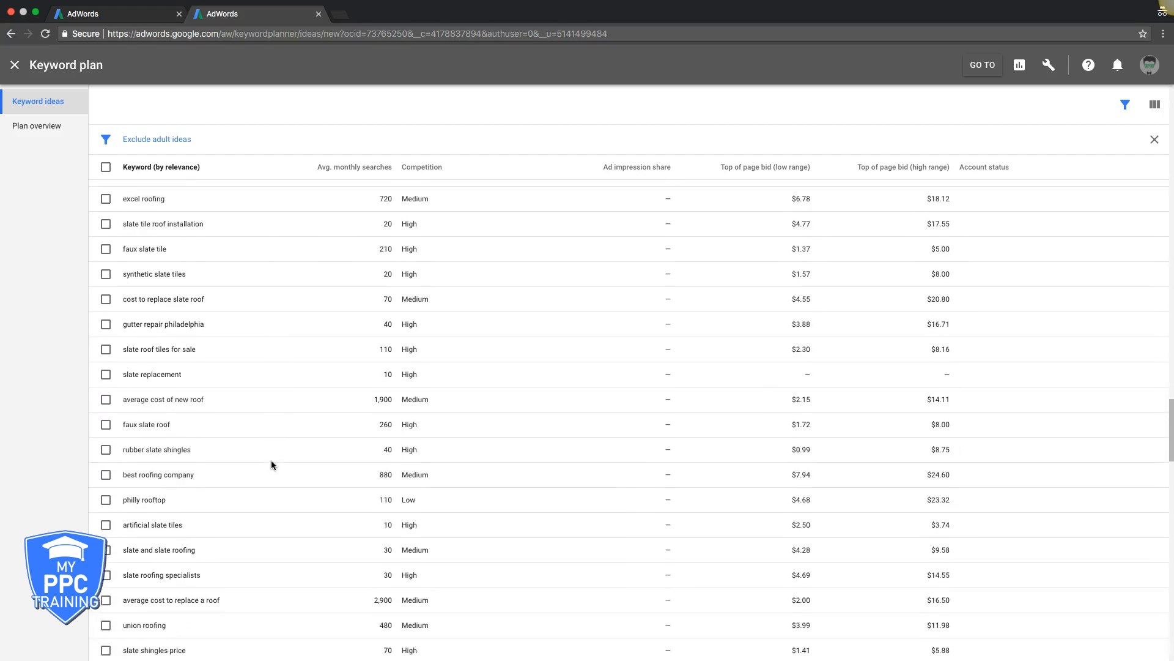
scroll(273, 465, down, 10)
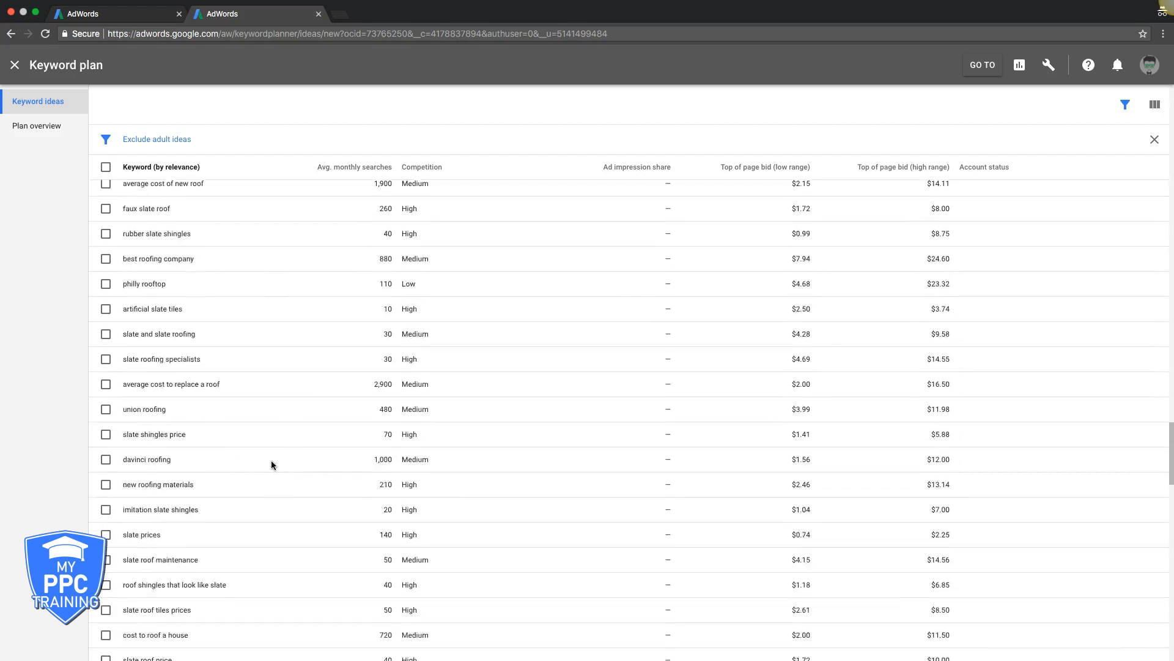
scroll(271, 464, down, 8)
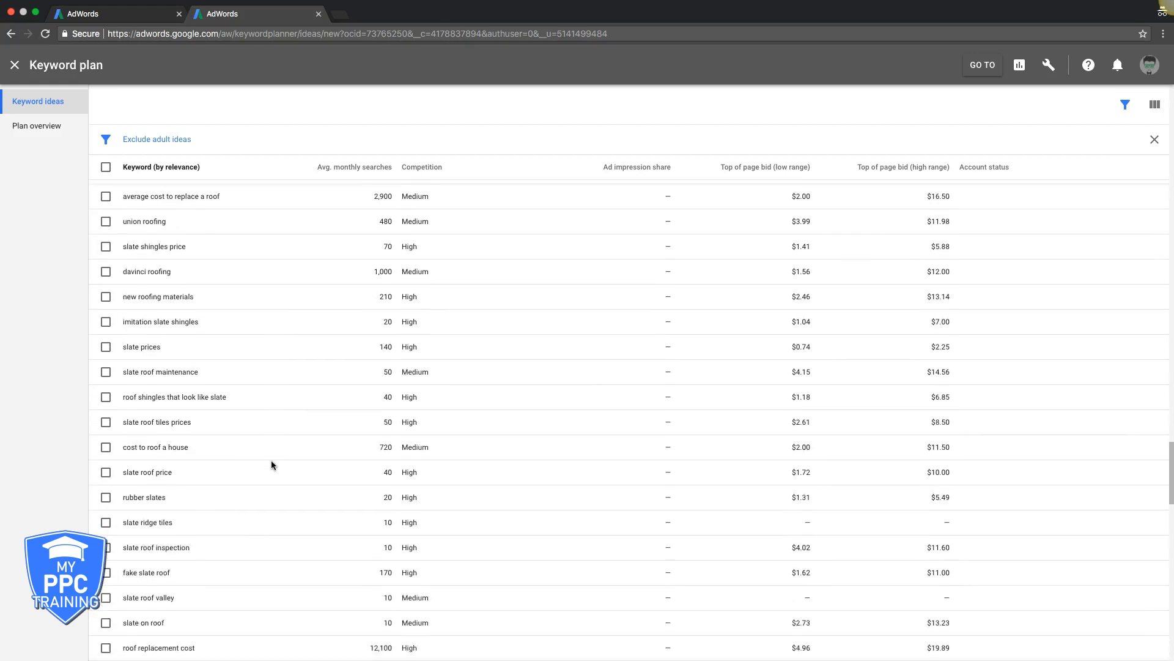
scroll(271, 465, down, 4)
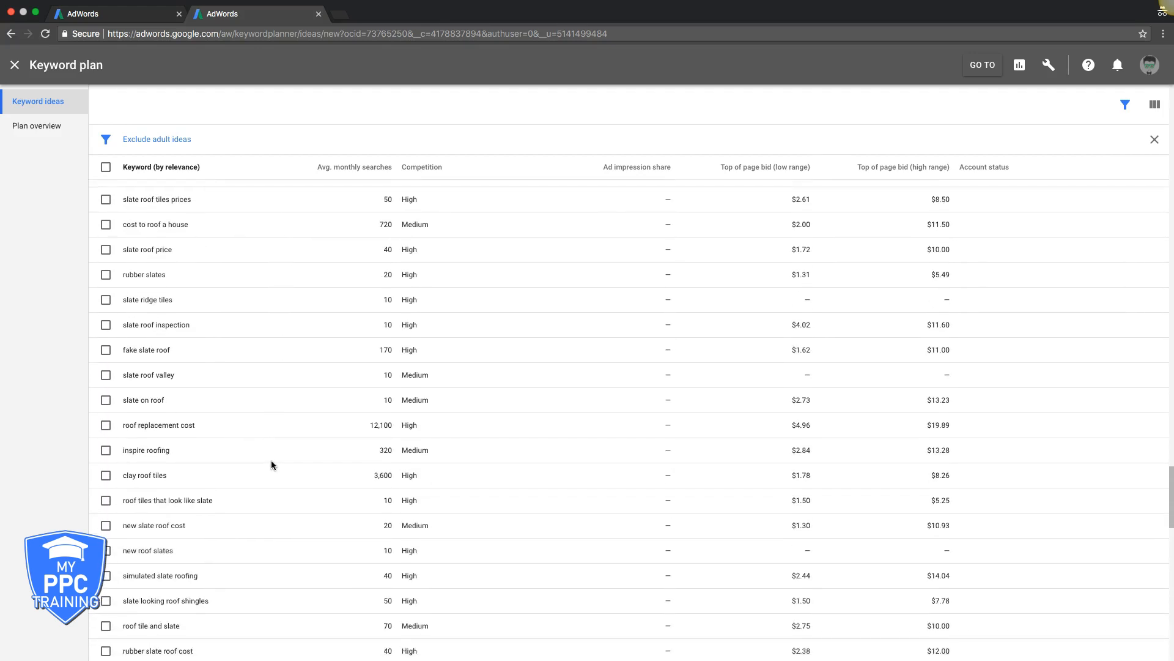
scroll(272, 465, down, 8)
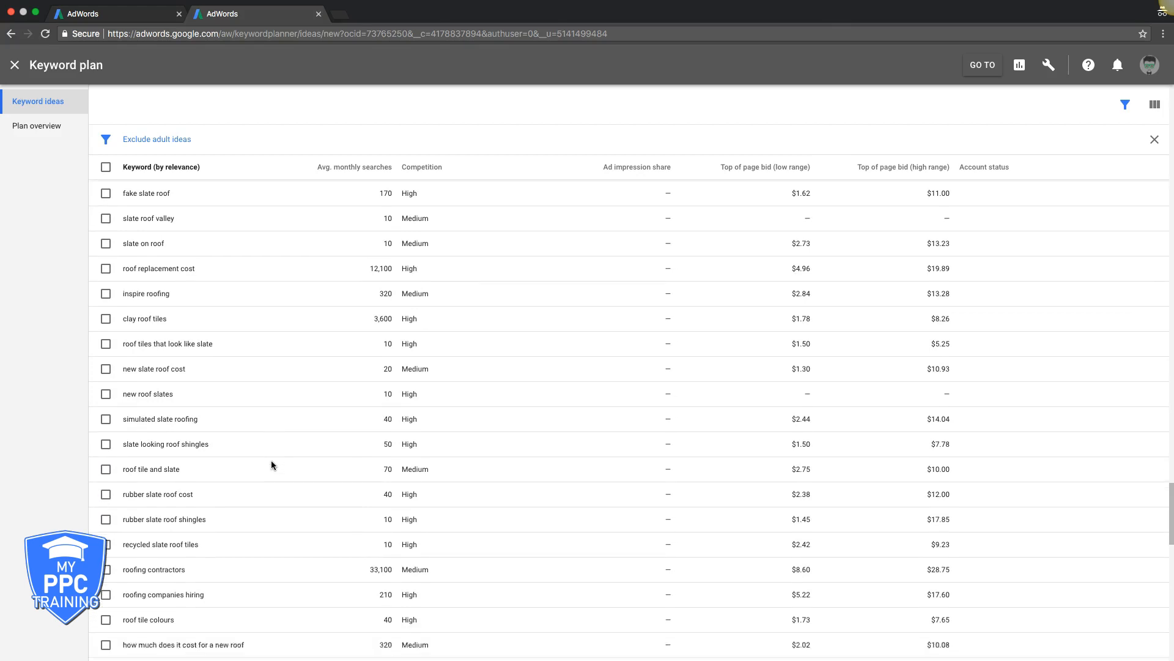
scroll(271, 465, down, 5)
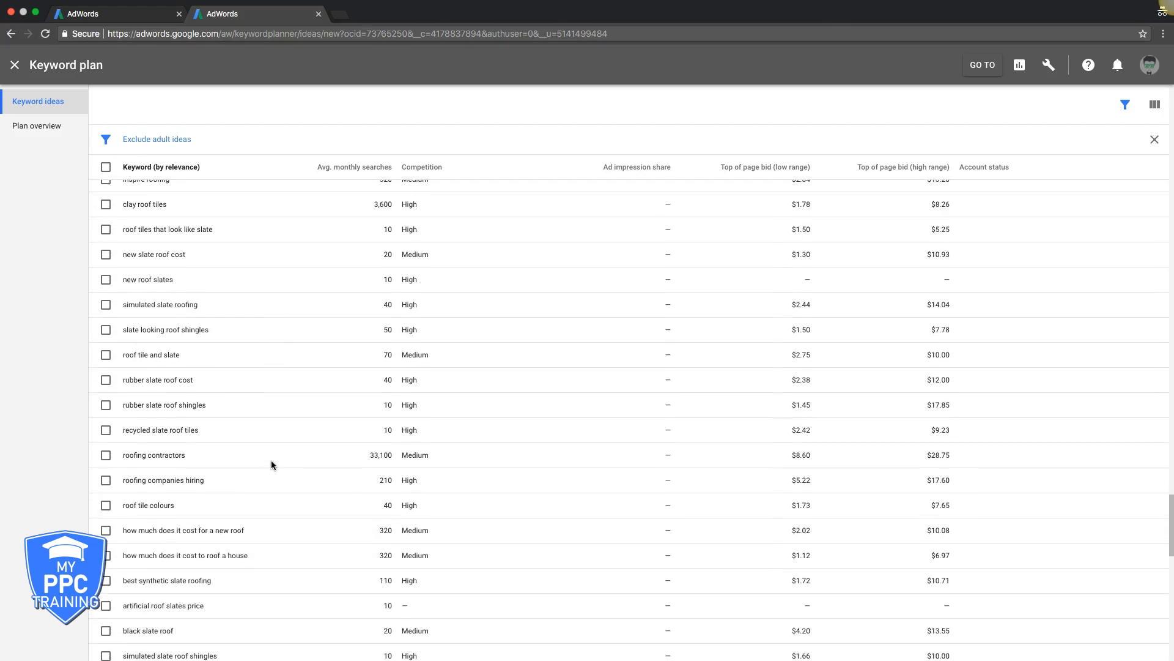
scroll(272, 465, down, 4)
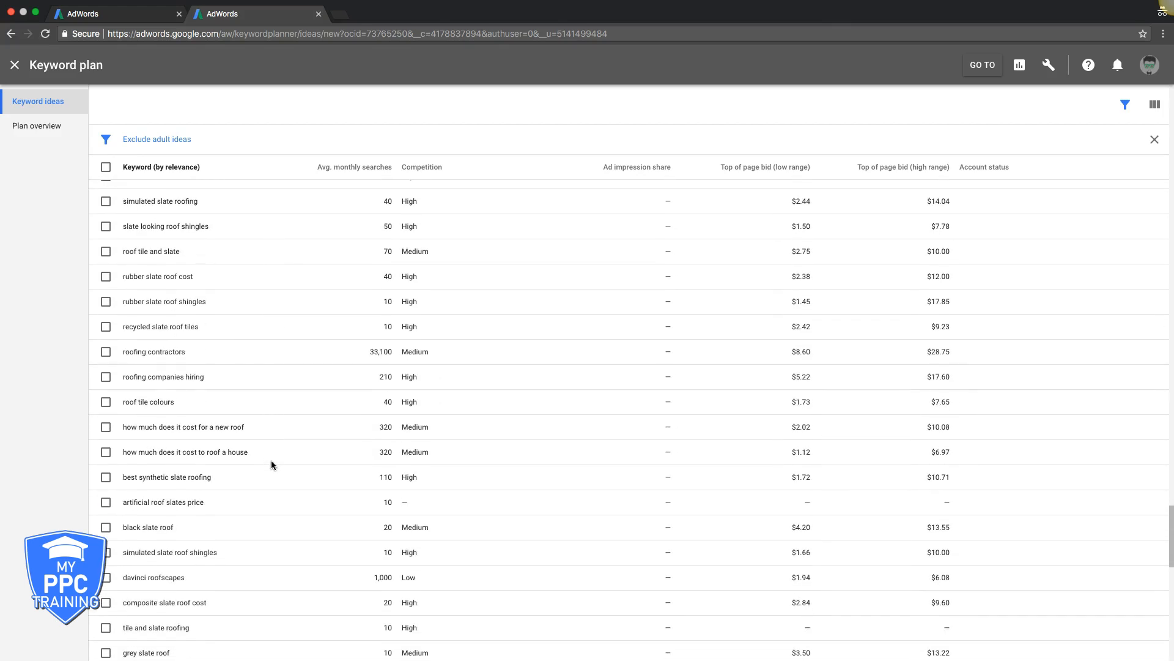
scroll(272, 464, down, 8)
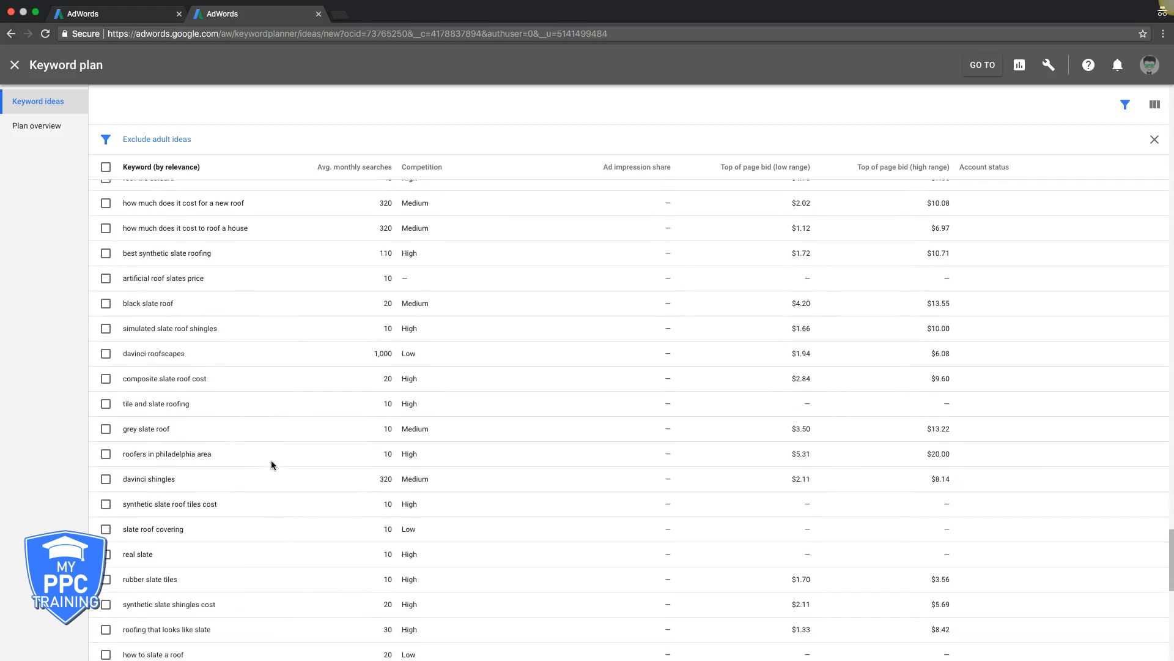
scroll(272, 465, down, 18)
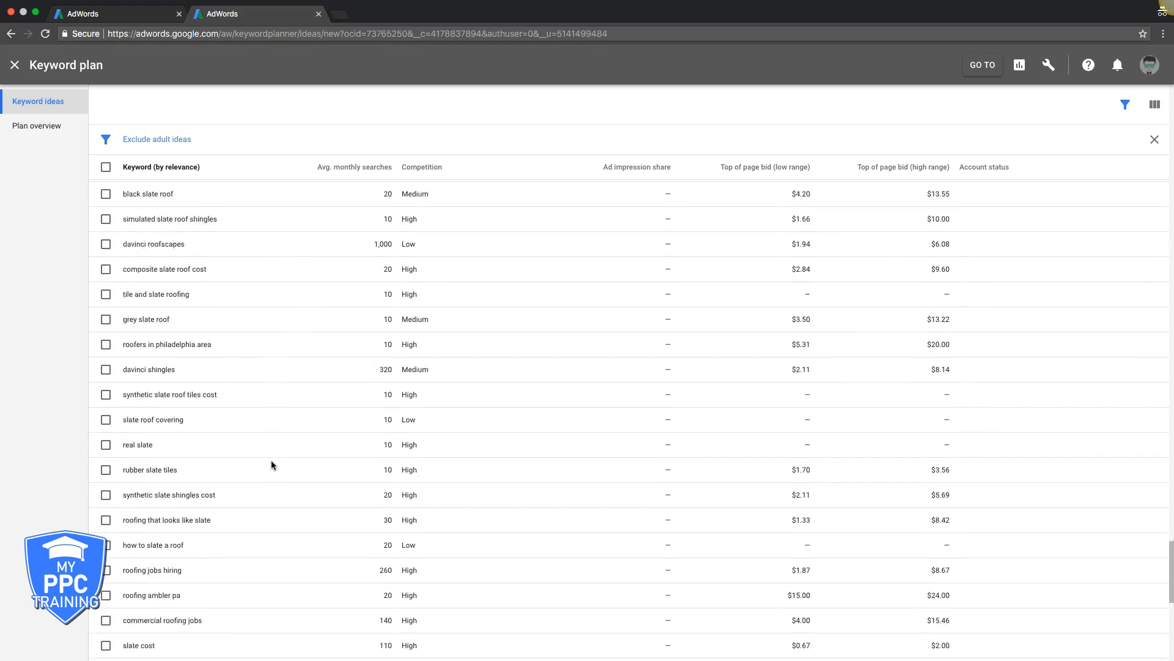
scroll(272, 465, up, 20)
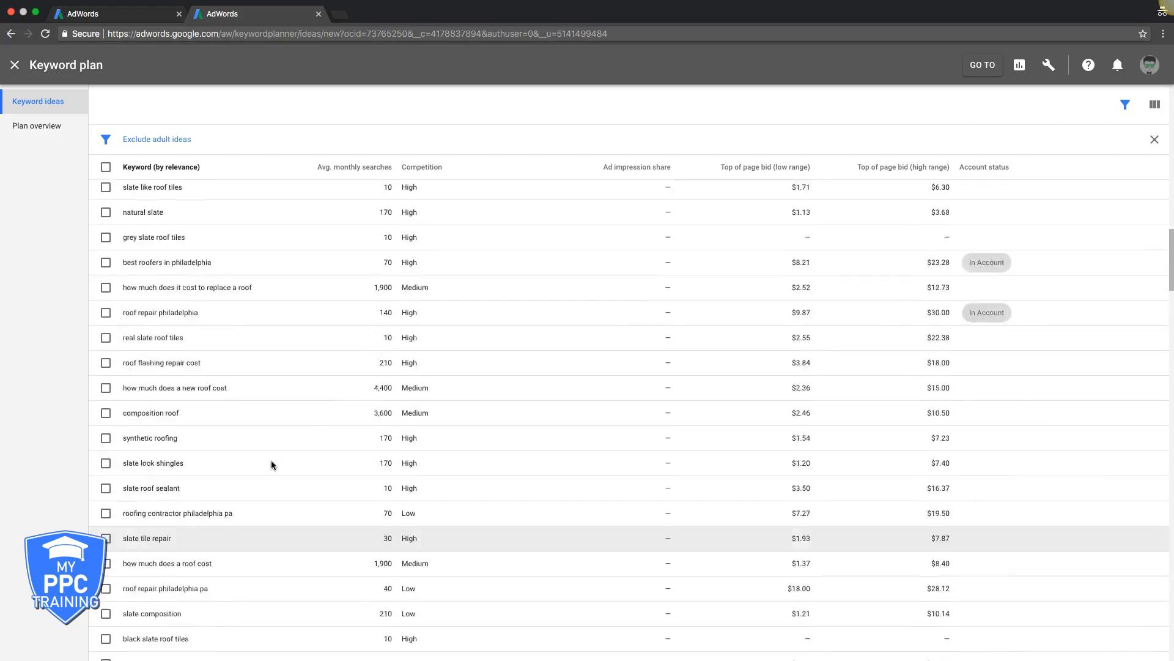
scroll(272, 465, up, 20)
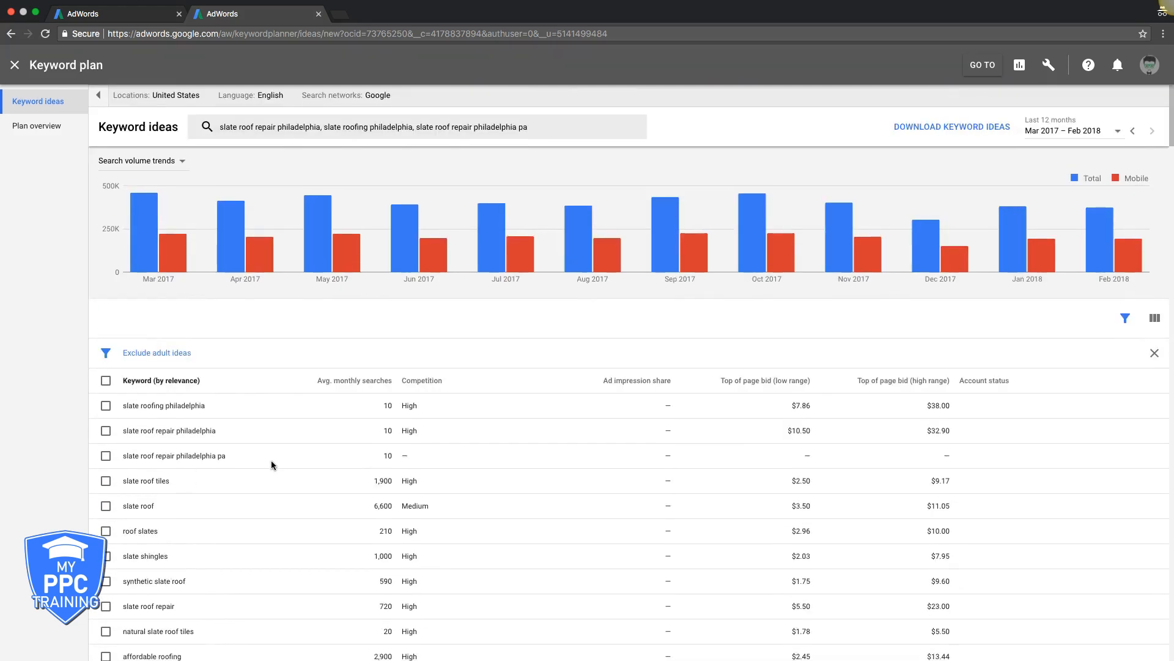
click(138, 19)
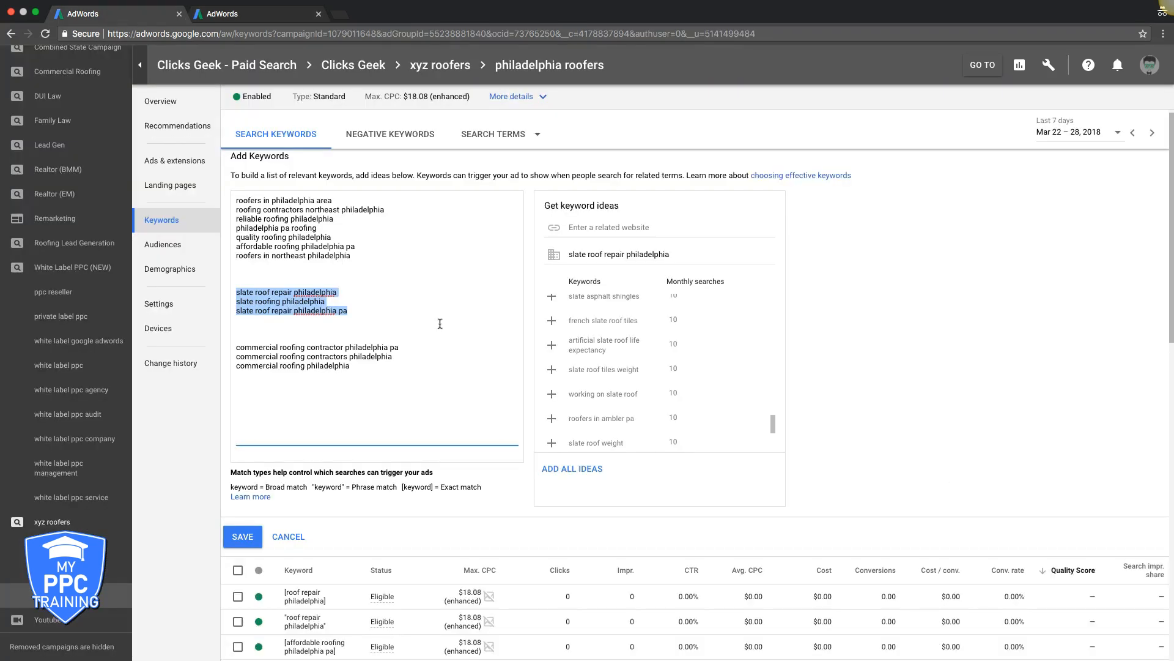
- Replace the Keyword Planner seeds with the three commercial roofing keywords from the ad group's keyword list, and generate ideas
drag(238, 349, 362, 364)
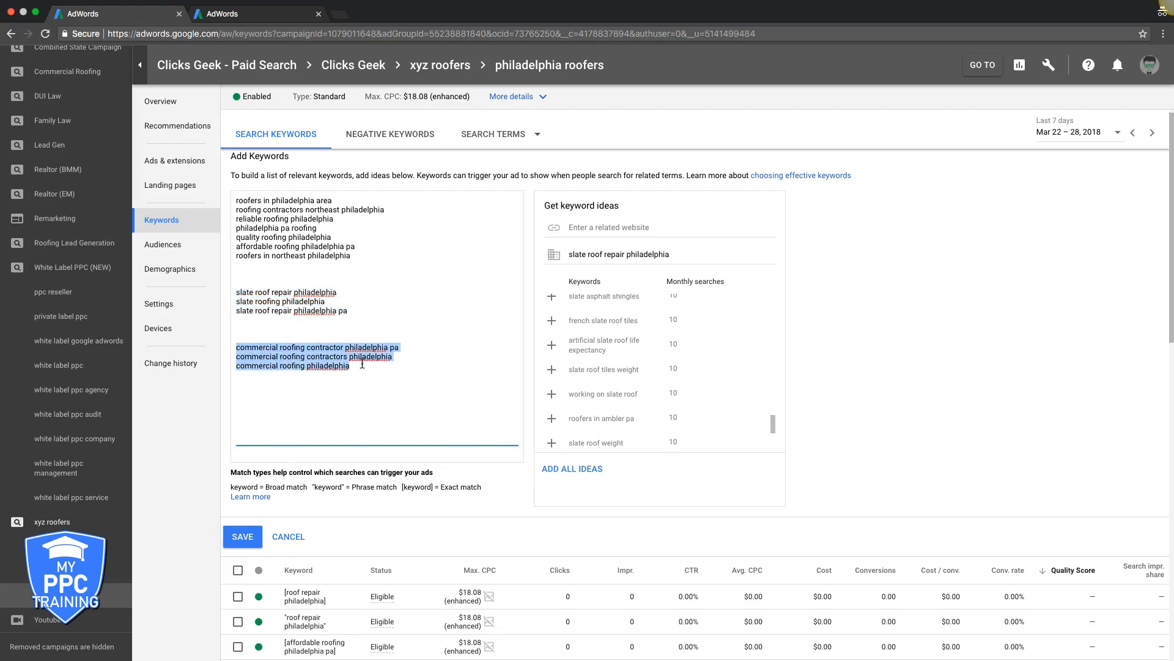
click(362, 364)
click(266, 17)
click(508, 122)
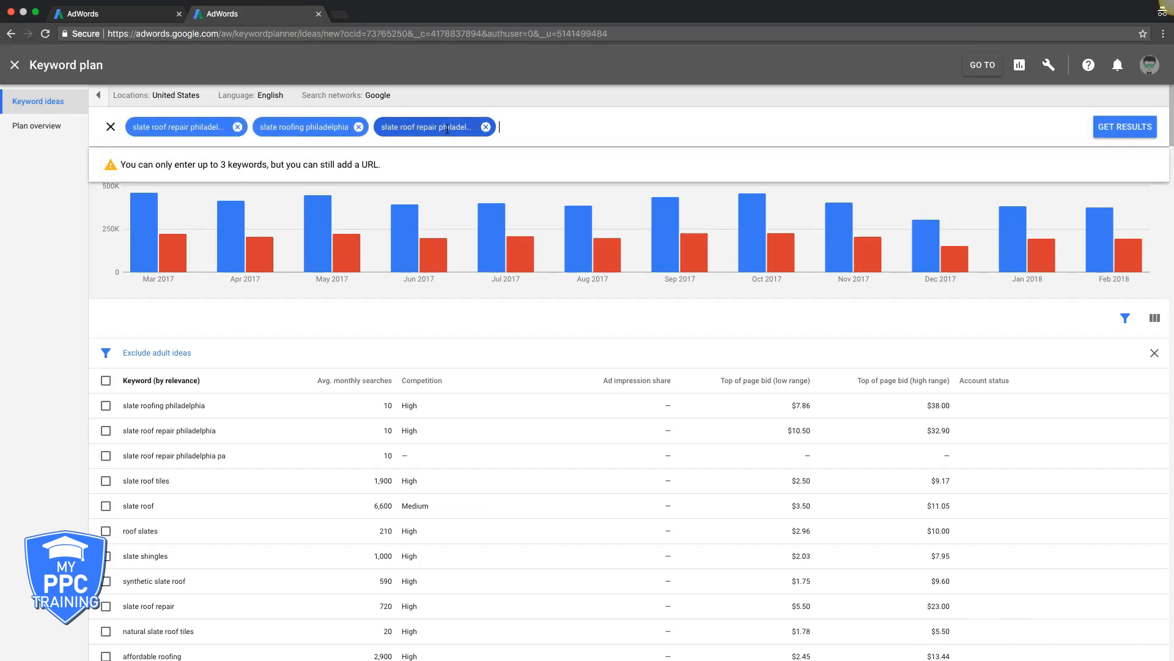
click(488, 127)
click(358, 128)
click(238, 127)
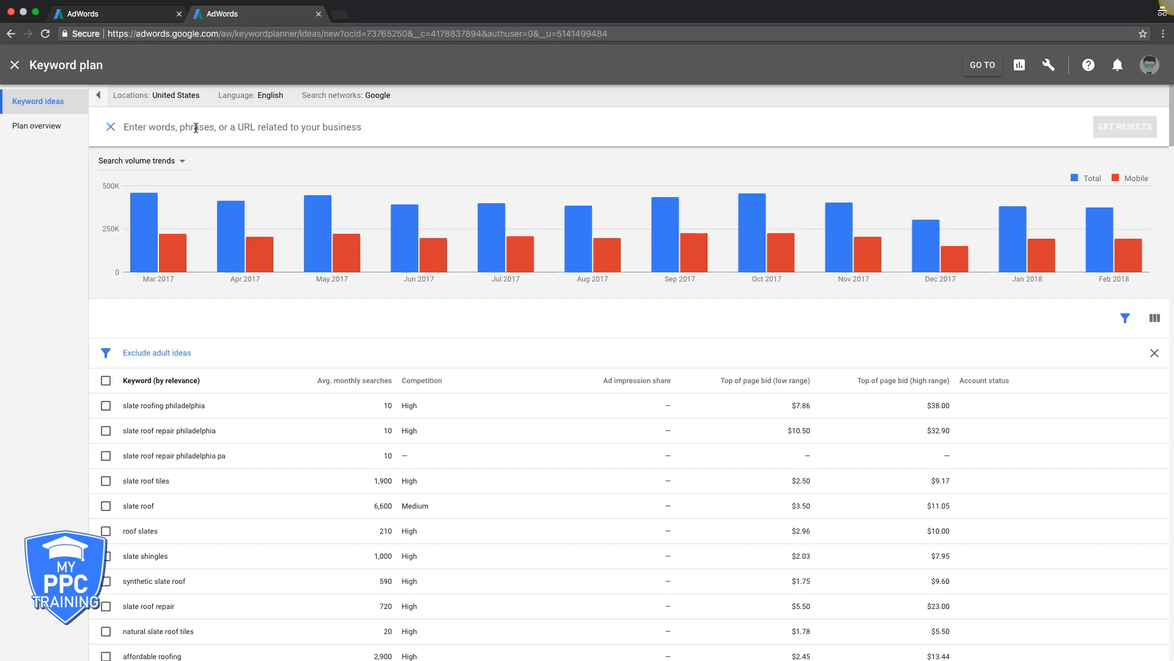
key(ctrl+v)
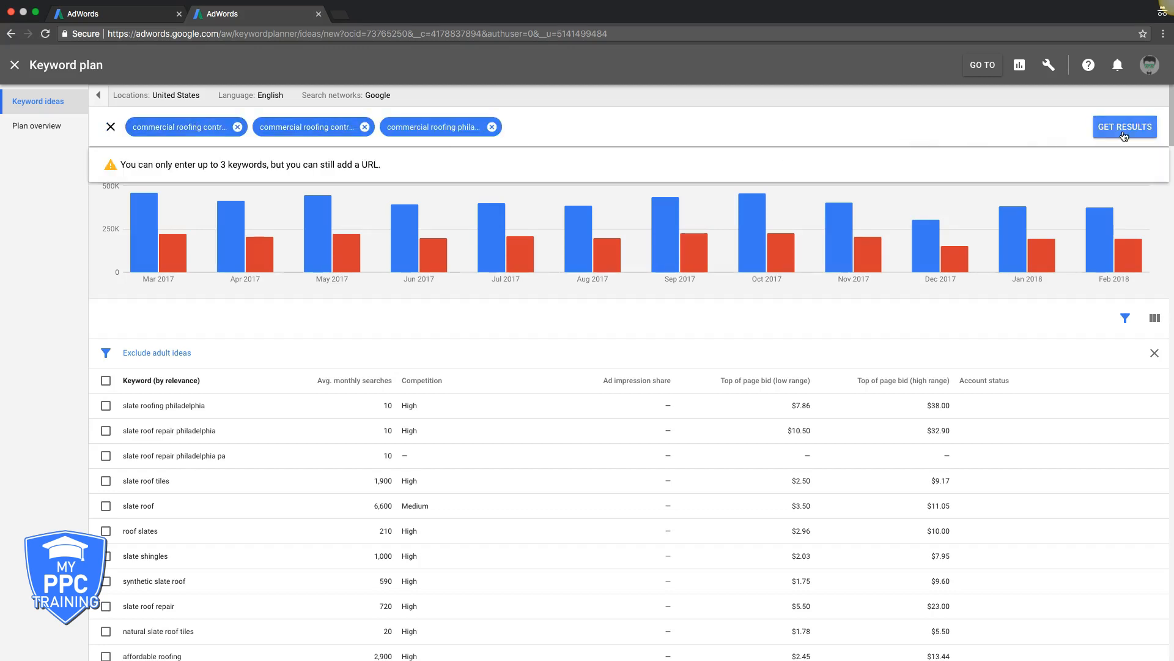
click(1149, 126)
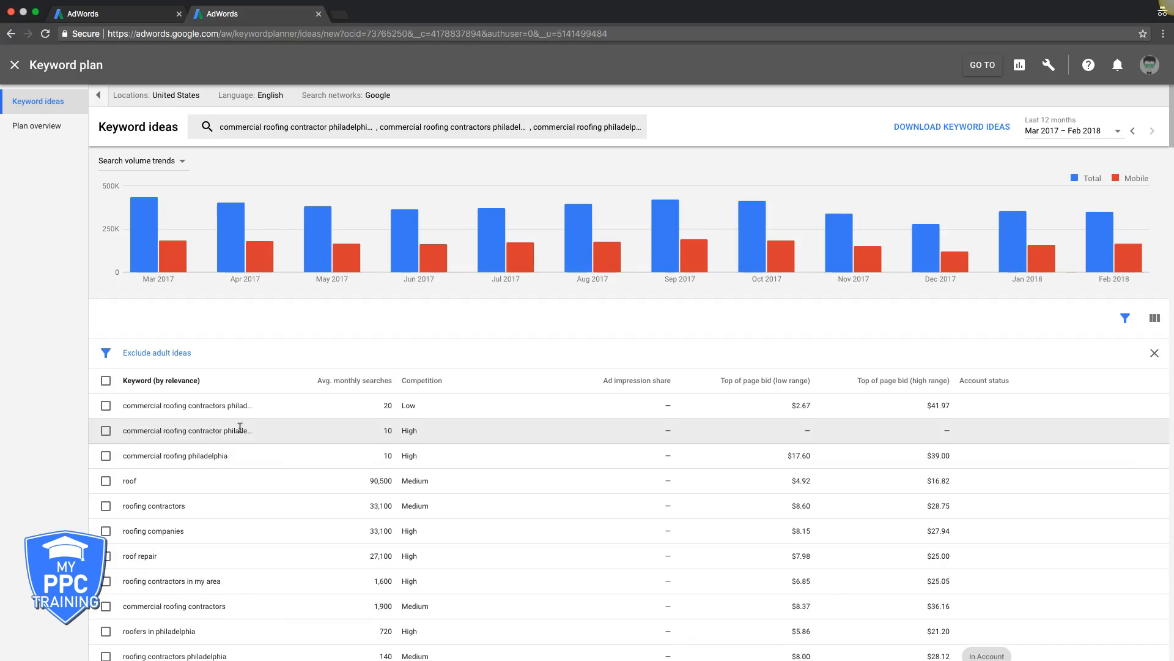
- Select the ideas "commercial roofing contractors philadelphia" and "commercial roofing contractor philadelphia pa", and view the match types available for them
click(106, 431)
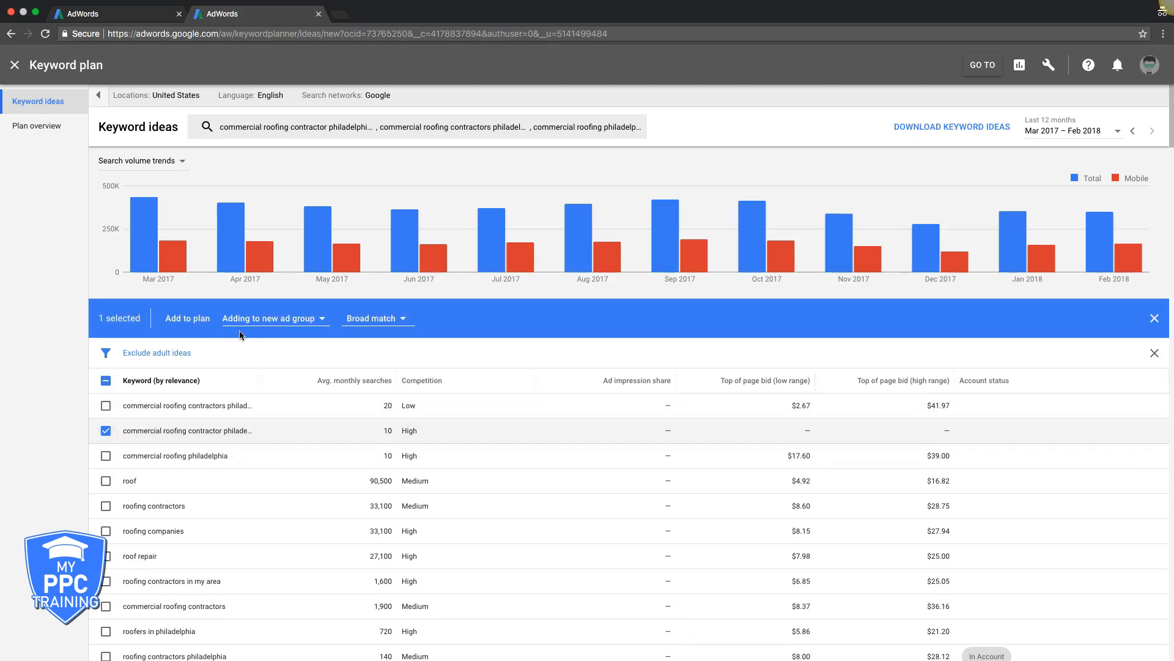
click(102, 407)
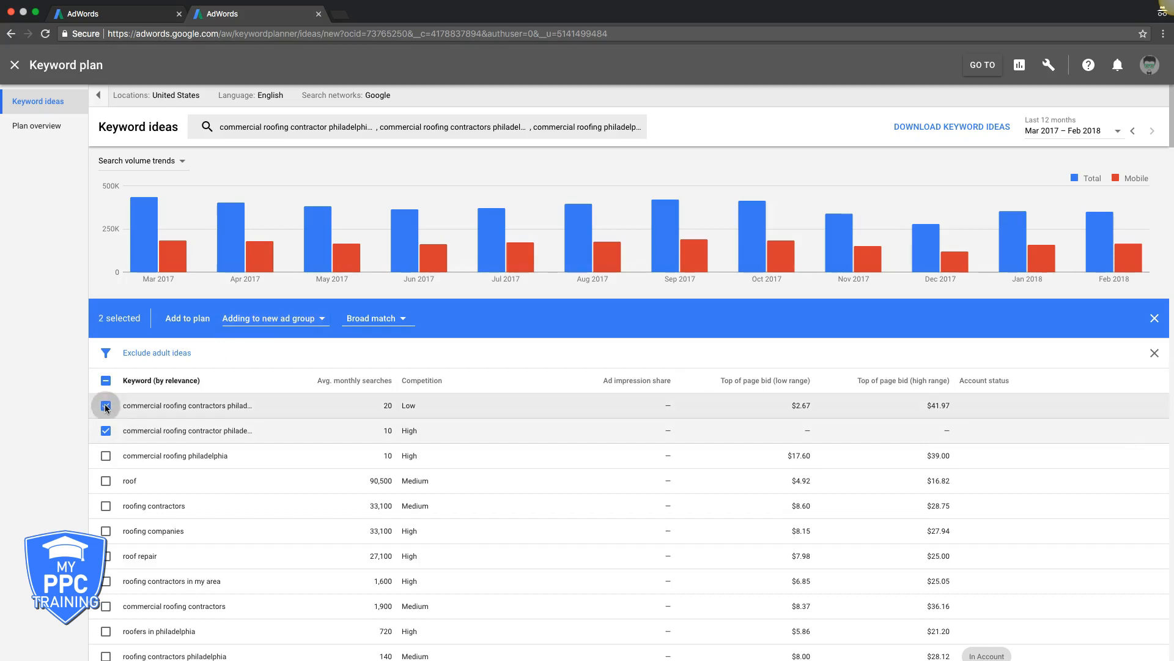
click(395, 319)
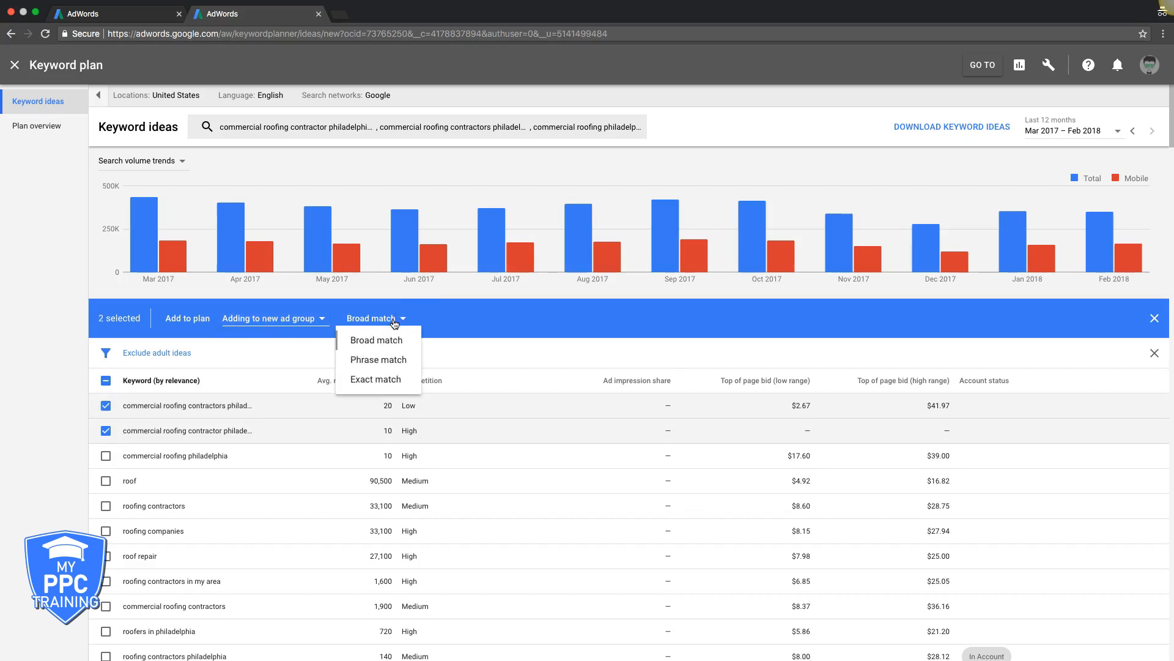
click(62, 301)
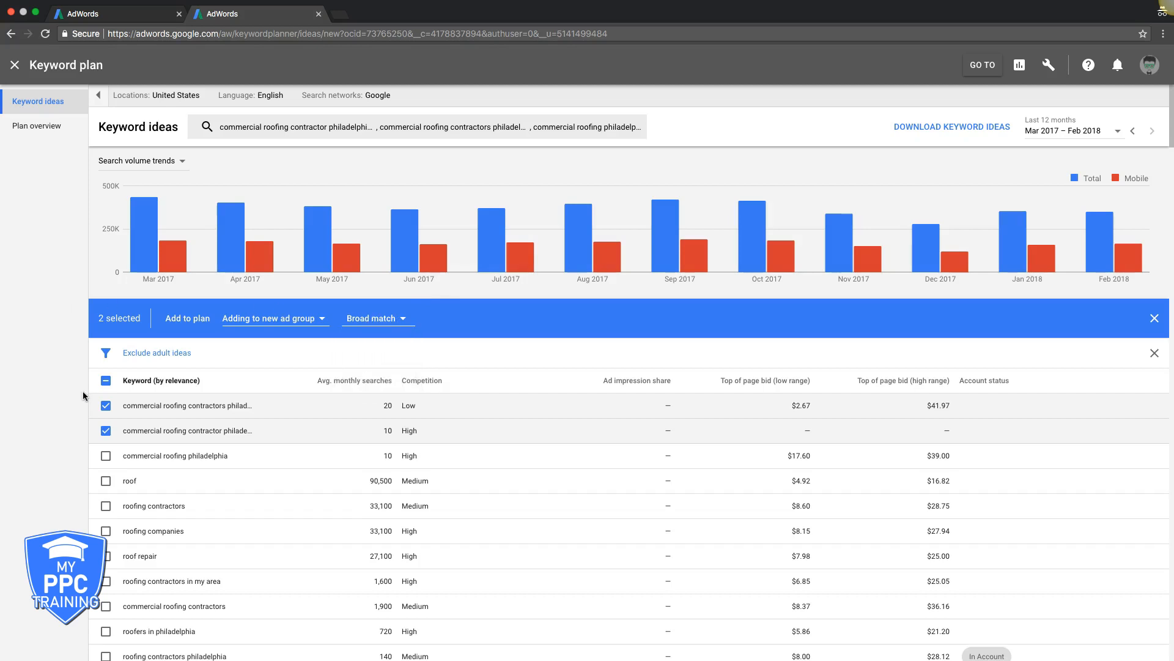
- Find the idea "commercial roofing philadelphia pa" further down the Keyword Planner results and add it beneath "commercial roofing philadelphia" in the ad group's keyword list
scroll(65, 379, down, 1)
scroll(315, 480, down, 3)
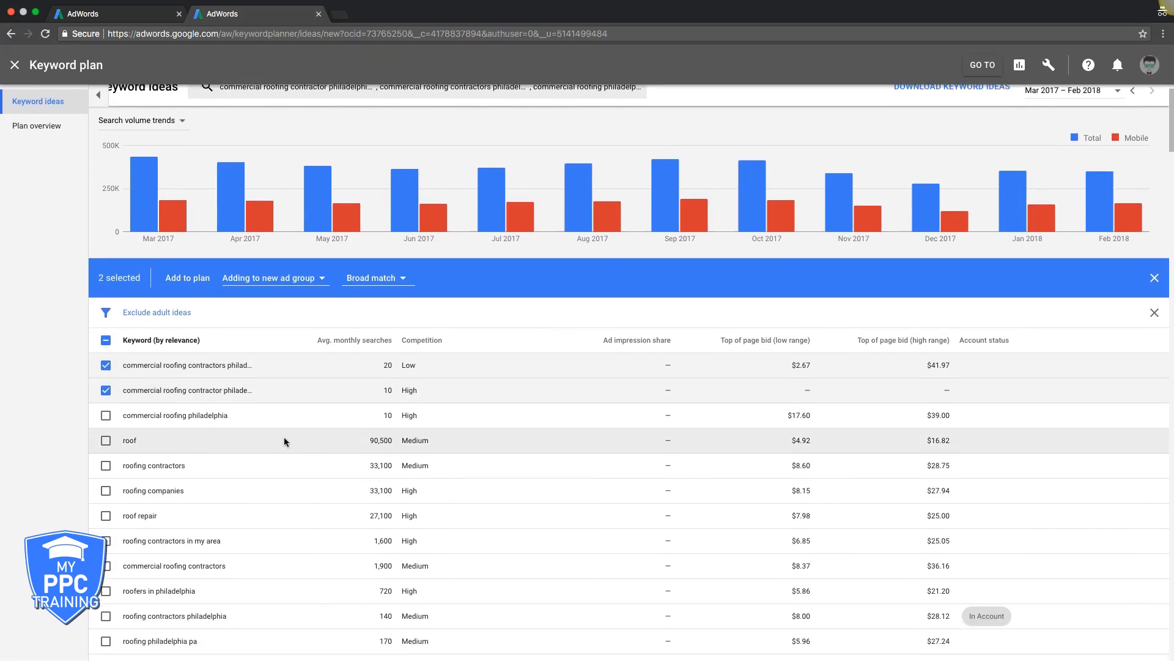
scroll(134, 416, down, 5)
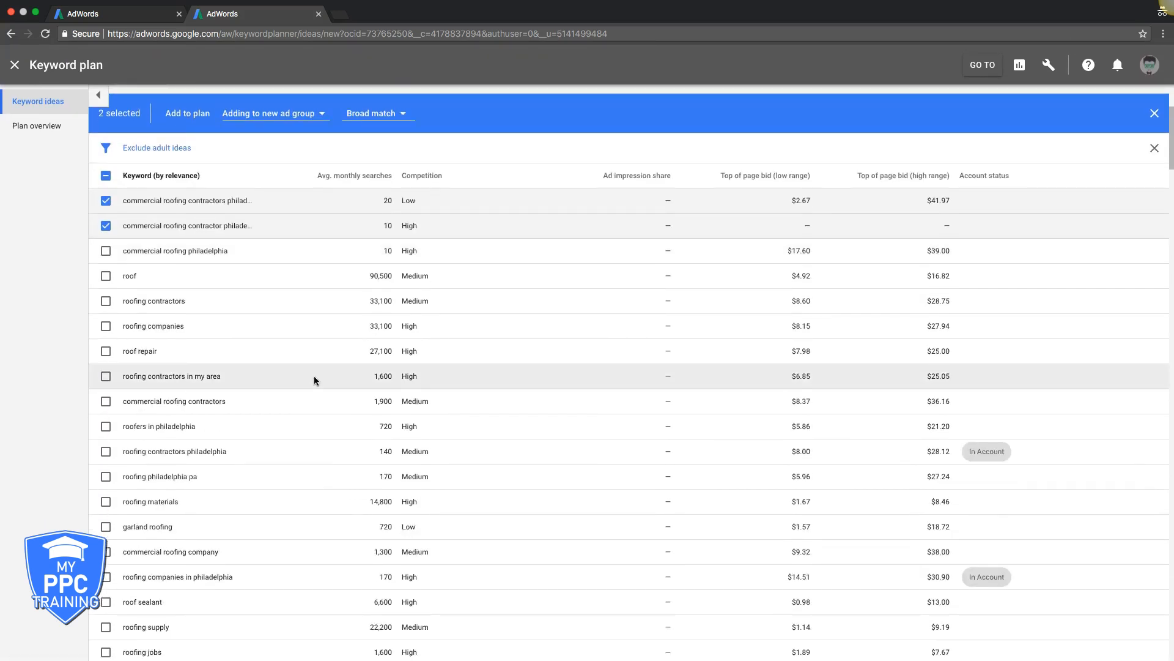
scroll(315, 380, down, 8)
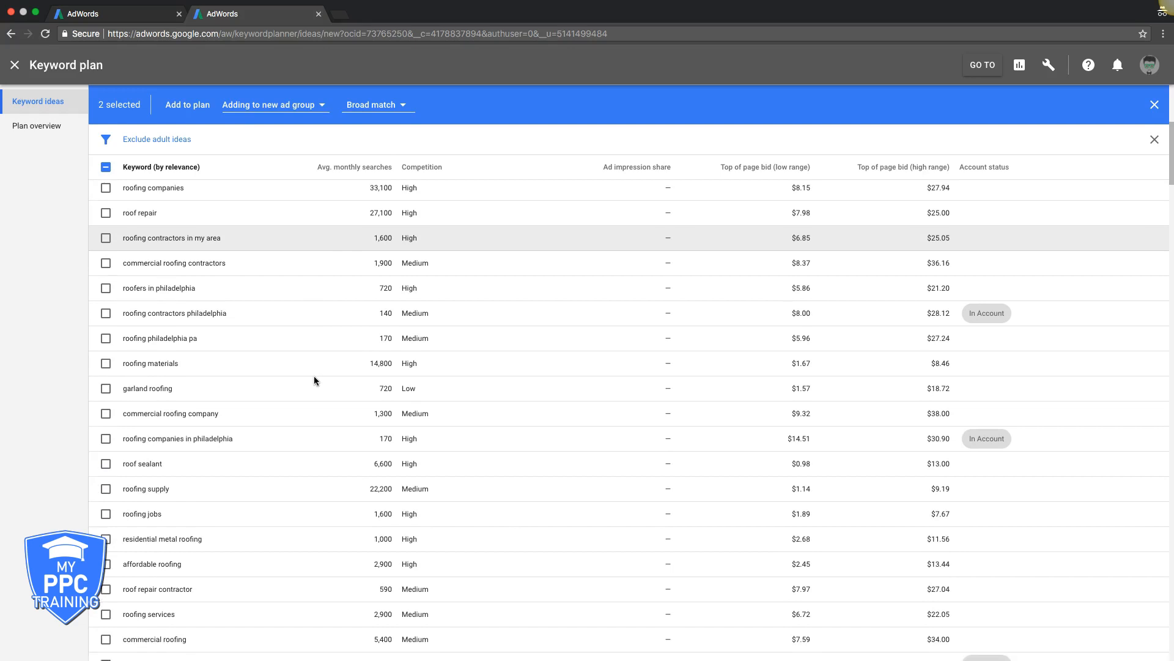
scroll(315, 380, down, 3)
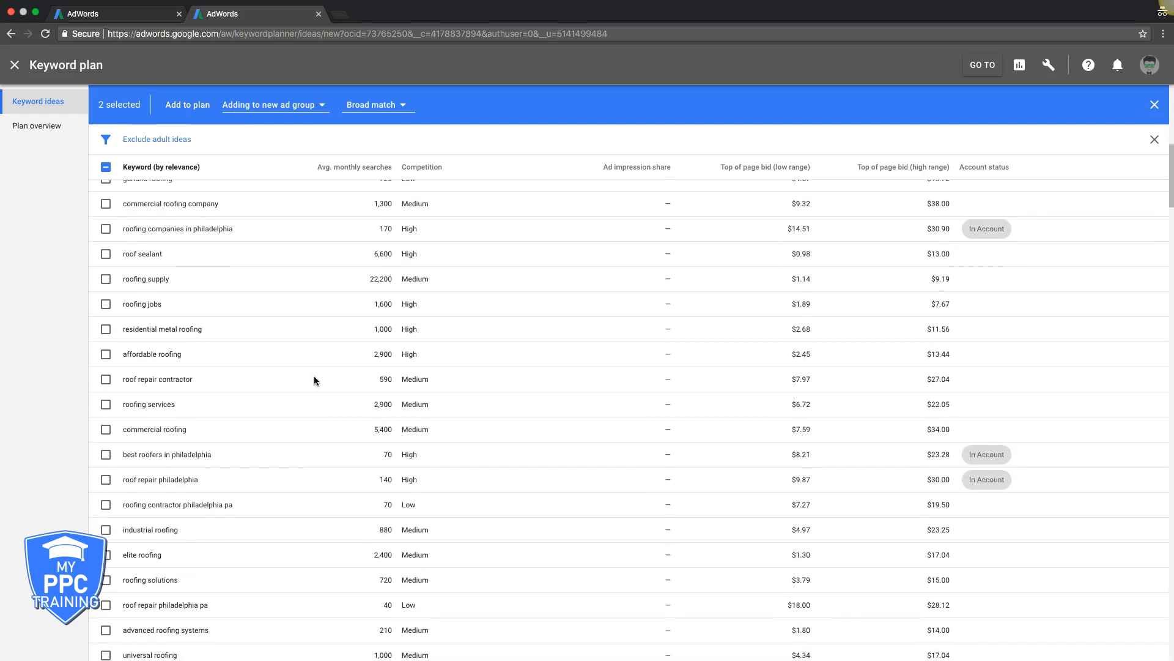
scroll(315, 381, down, 6)
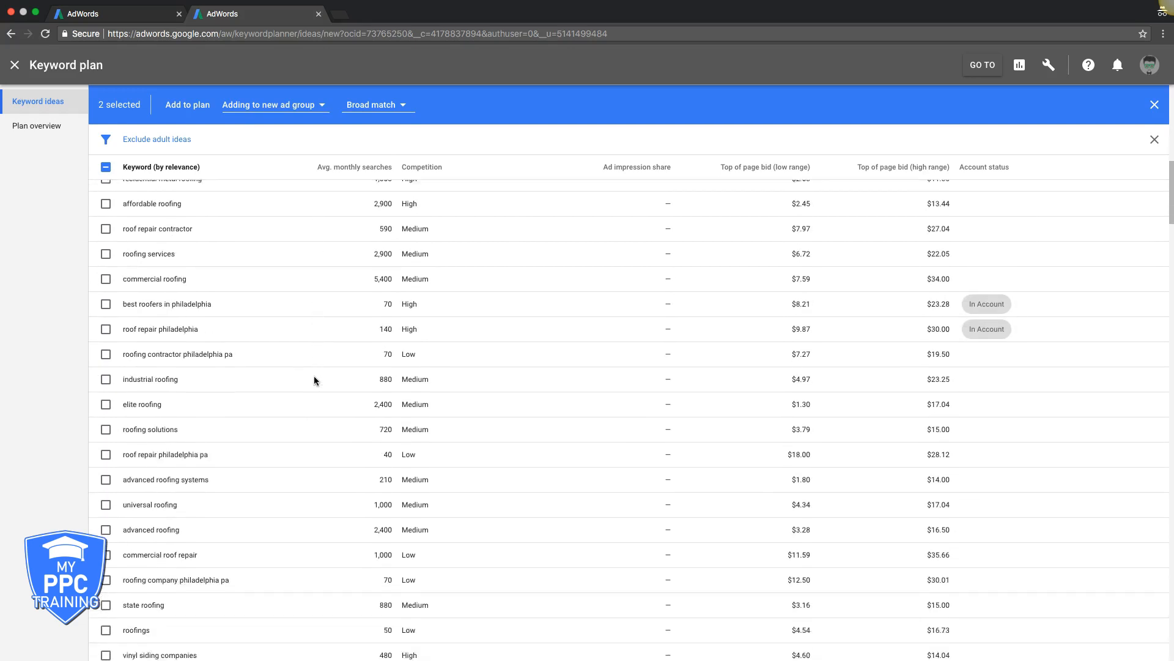
scroll(314, 381, down, 7)
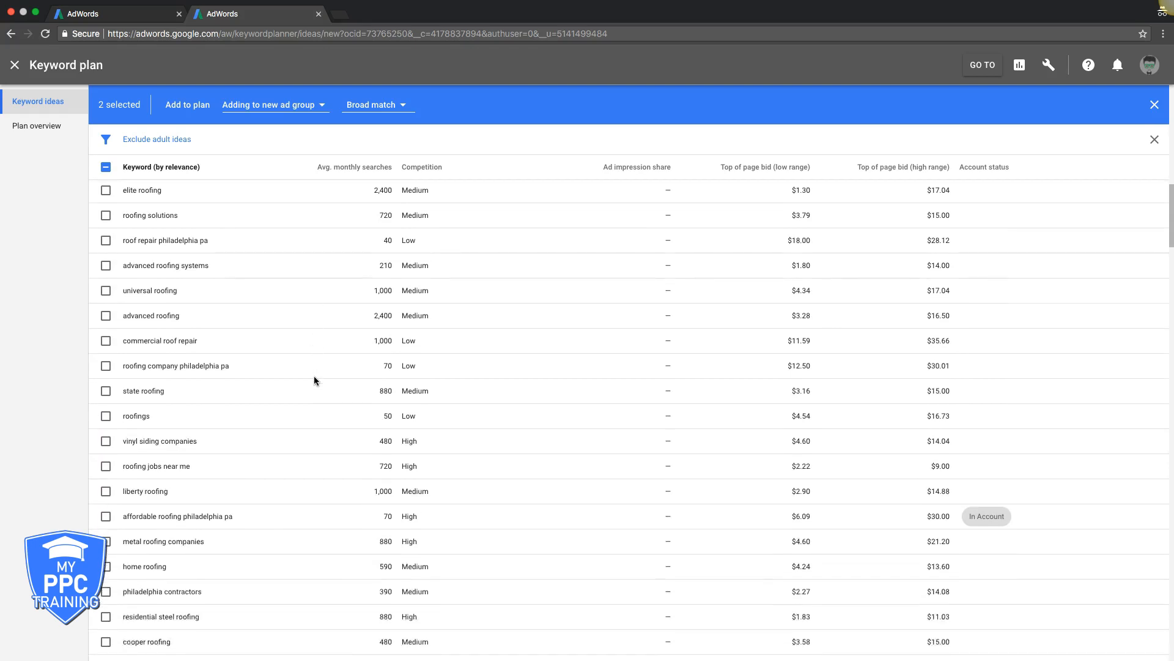
scroll(315, 380, down, 9)
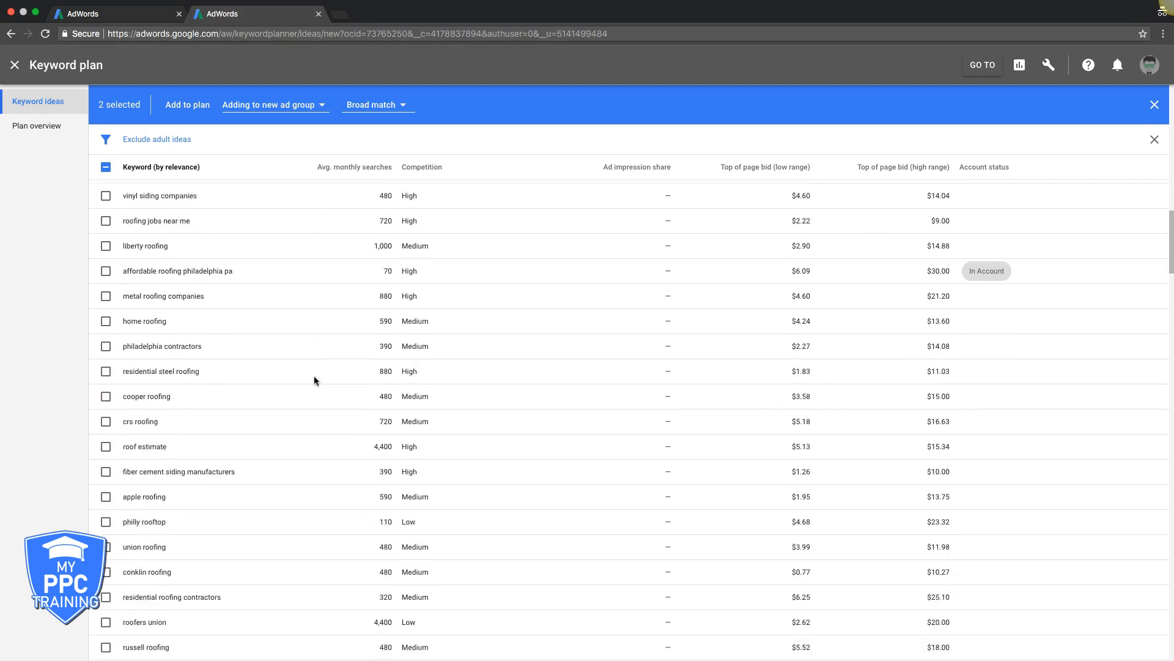
scroll(315, 381, down, 7)
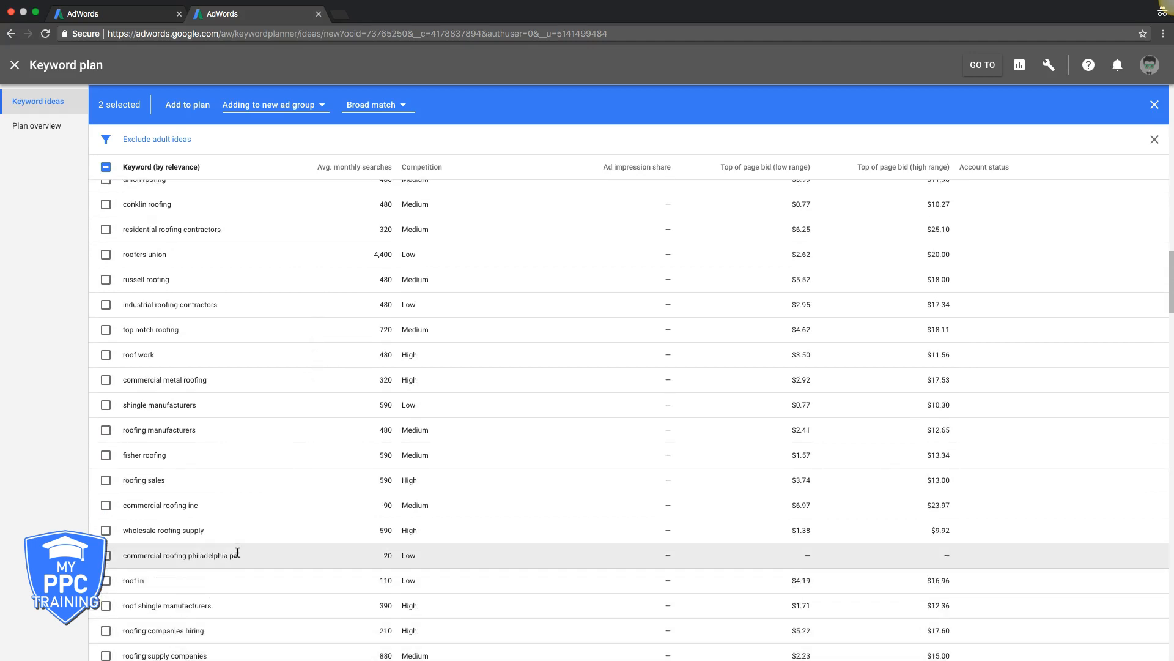
drag(235, 555, 129, 557)
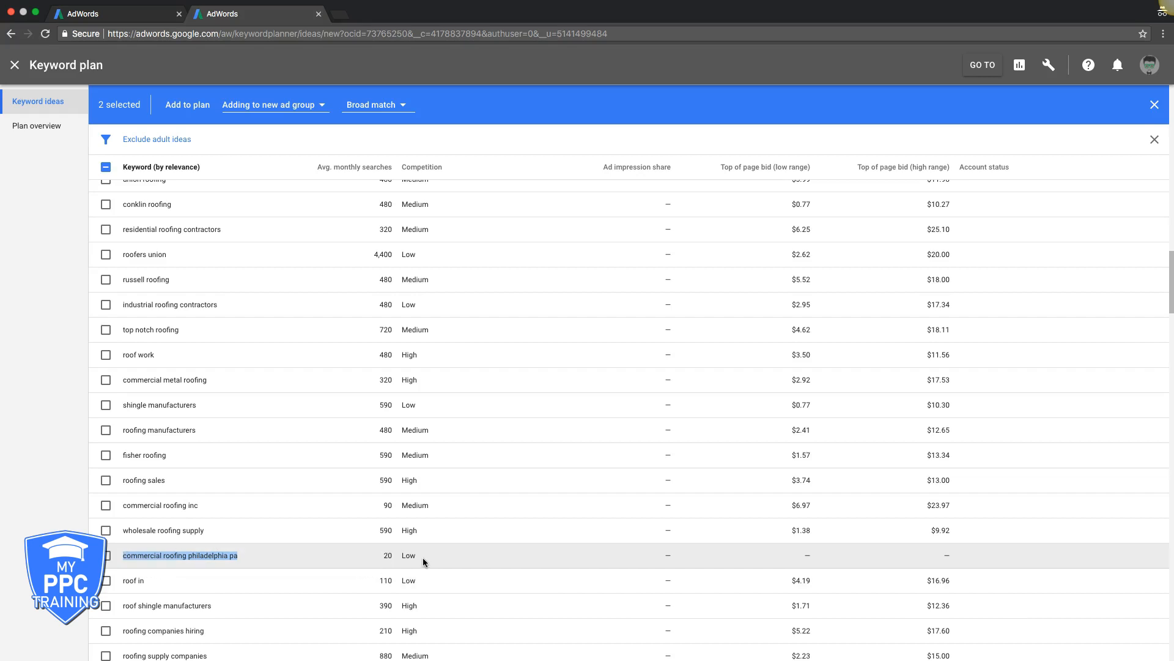
click(222, 558)
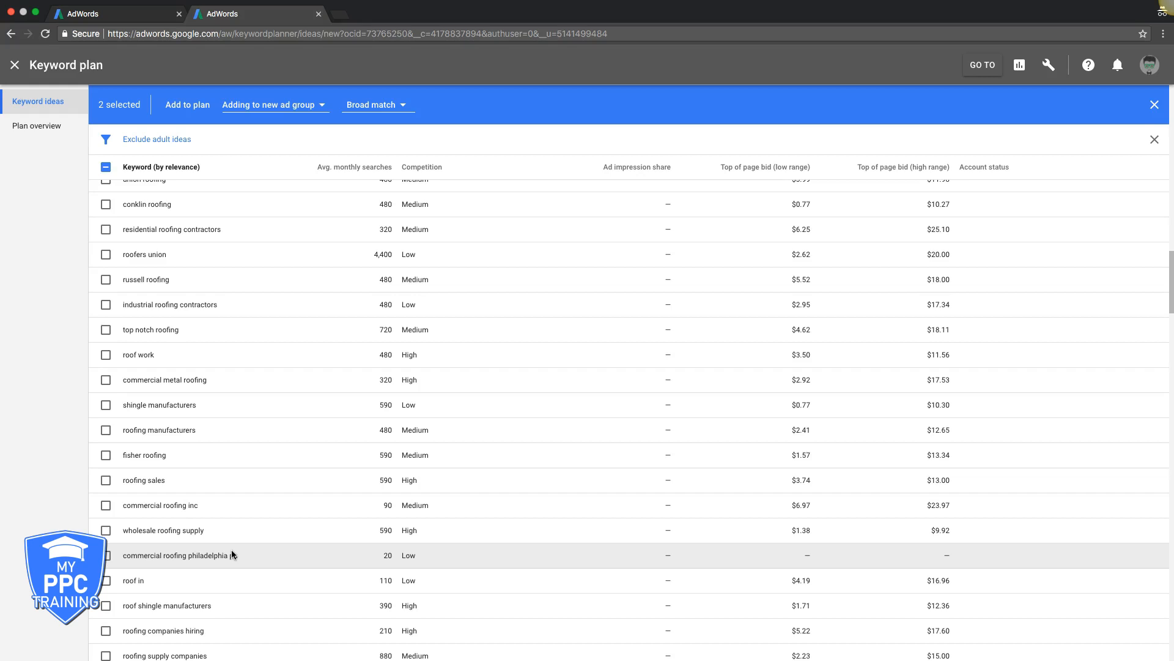
click(121, 13)
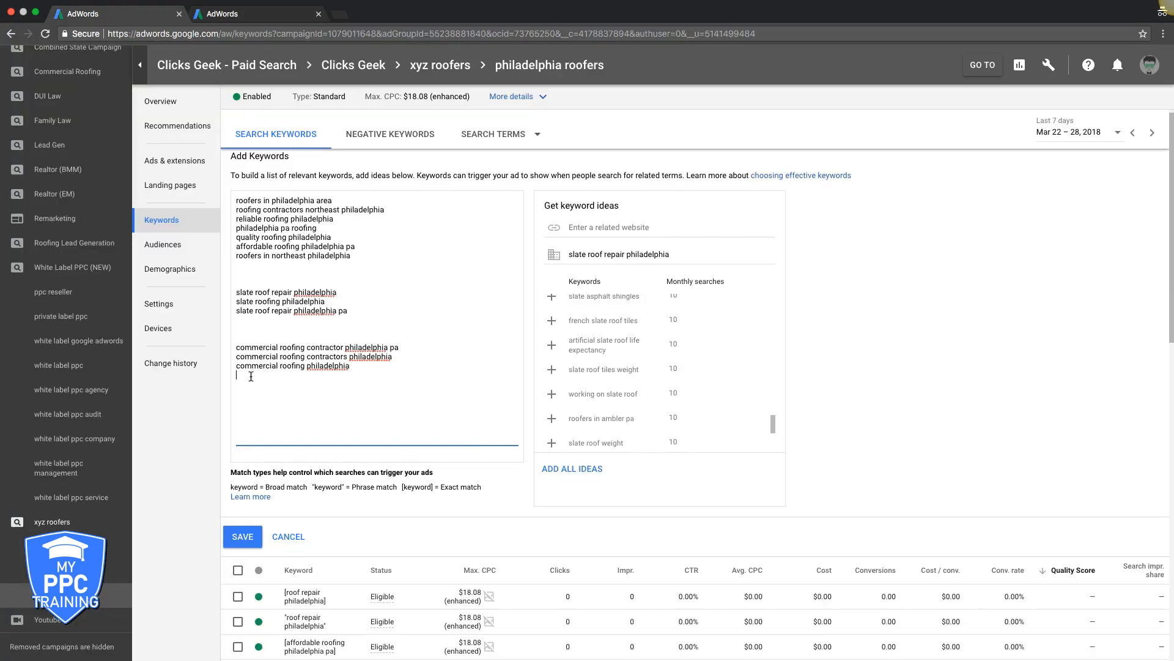
text(commercial roofing philadelphia pa)
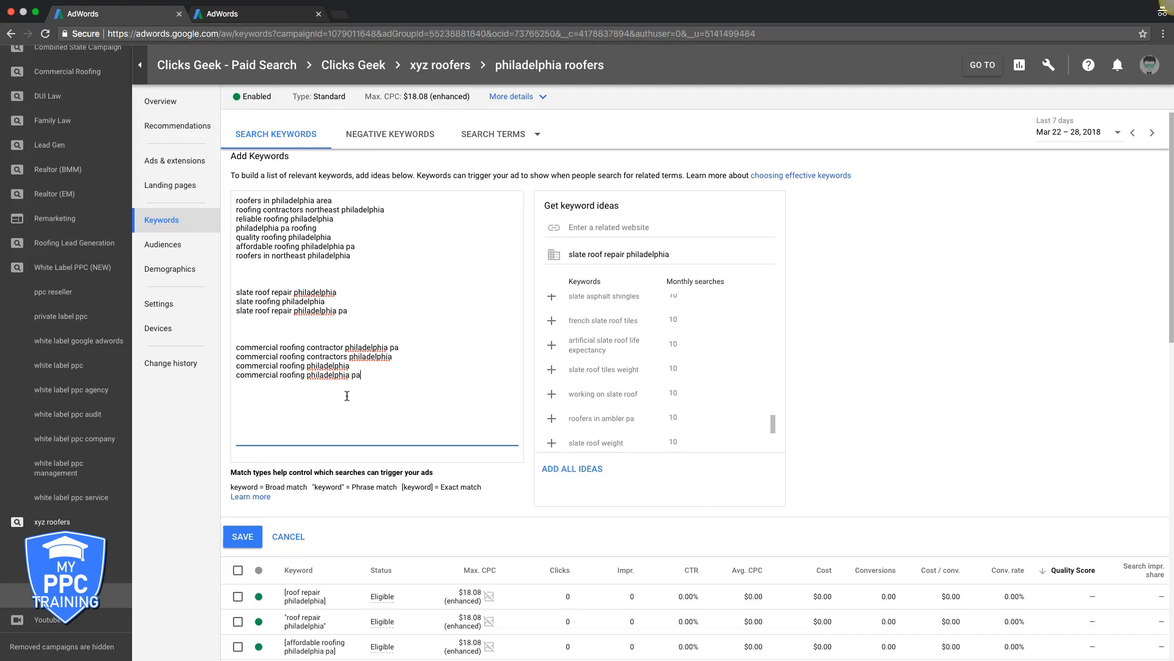
triple_click(309, 374)
click(377, 377)
click(242, 538)
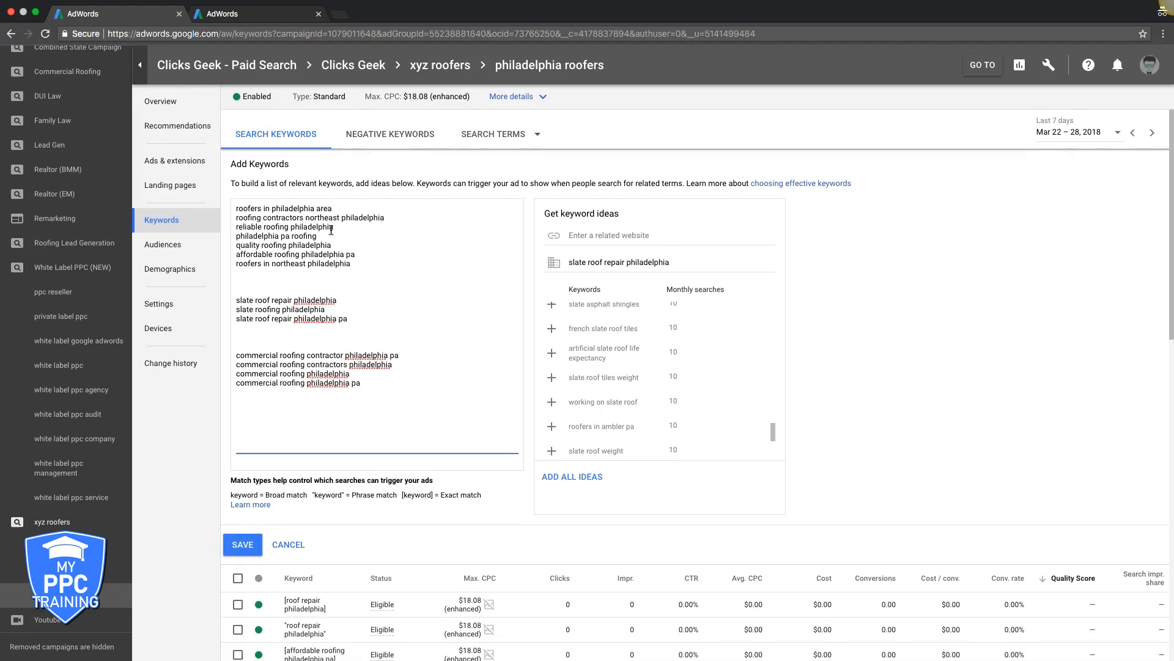
- Review the keyword suggestions for "slate roof repair philadelphia" against the slate and commercial roofing groups in the ad group's keyword list
triple_click(588, 262)
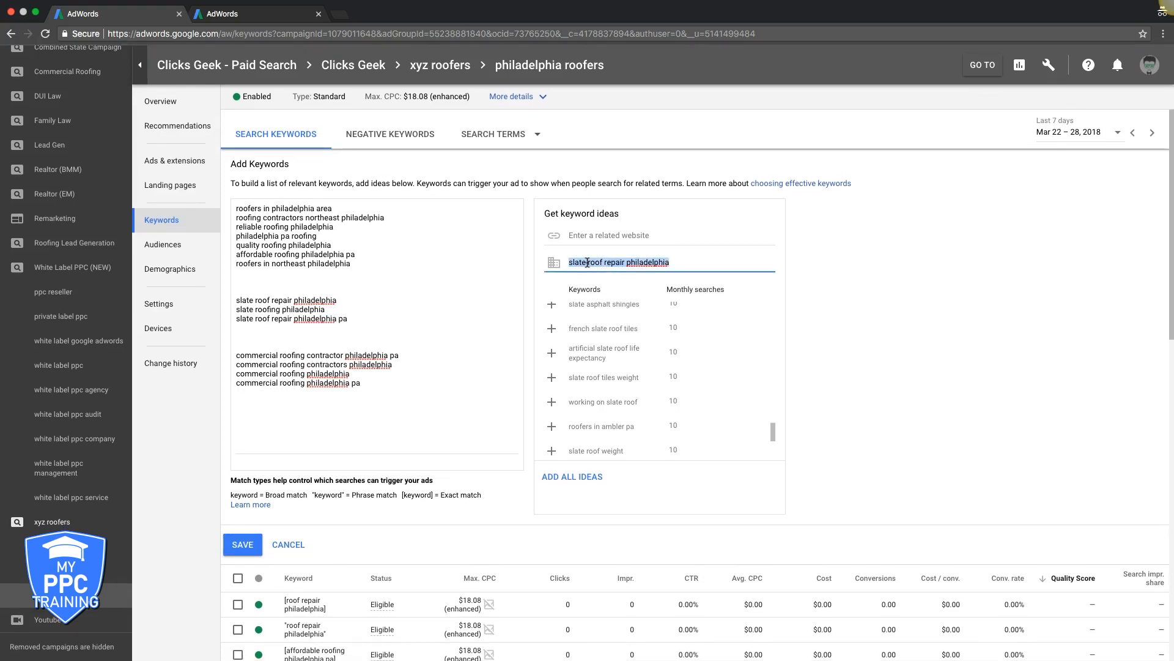
scroll(669, 385, down, 3)
scroll(668, 393, down, 6)
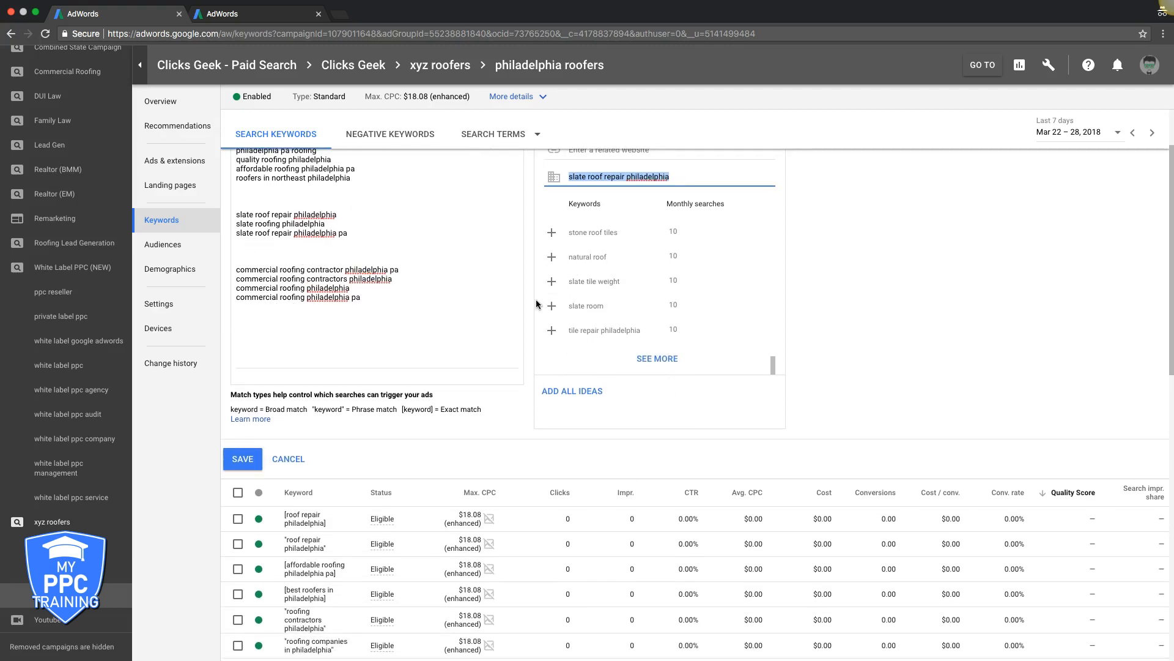
scroll(527, 307, up, 3)
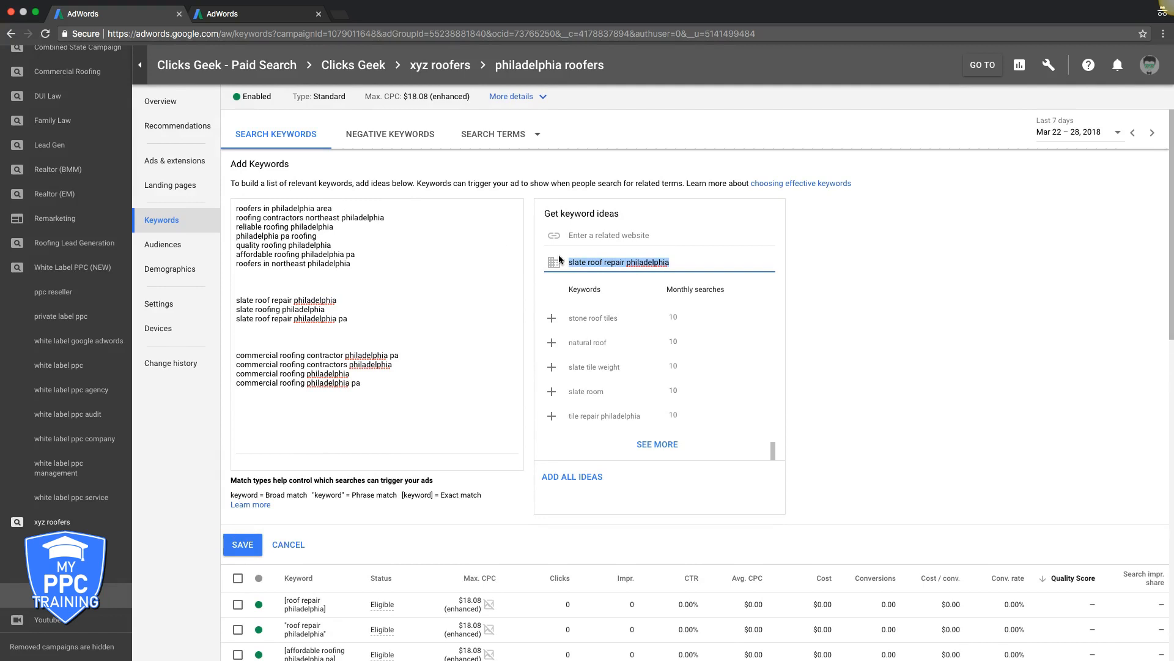
click(602, 262)
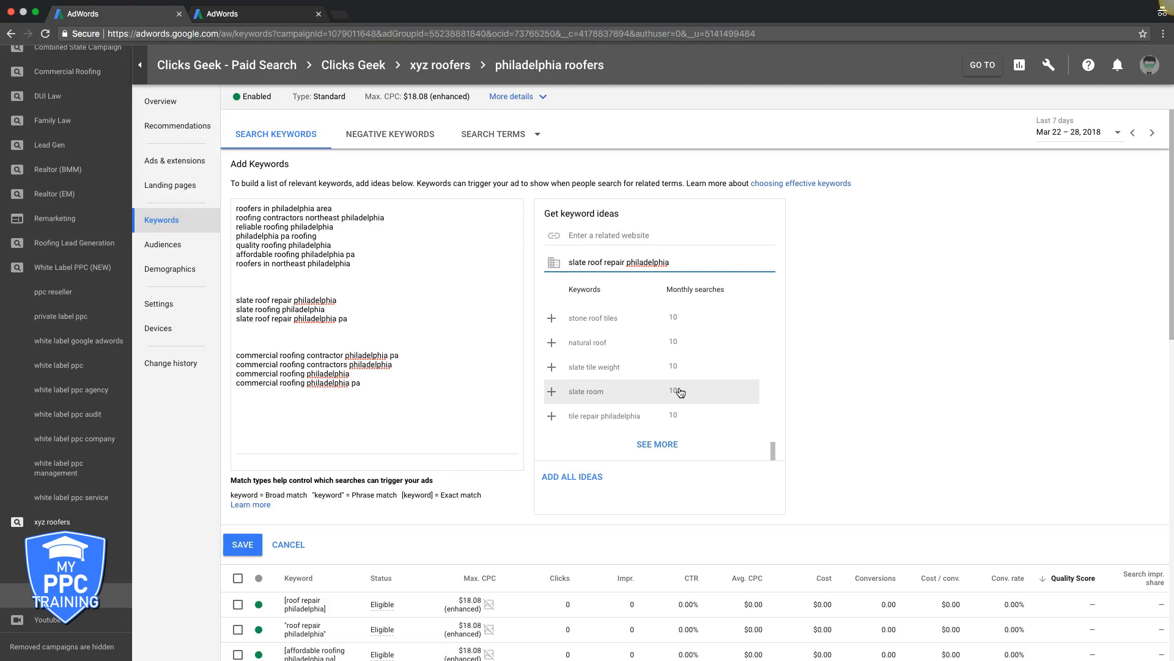
scroll(680, 392, down, 2)
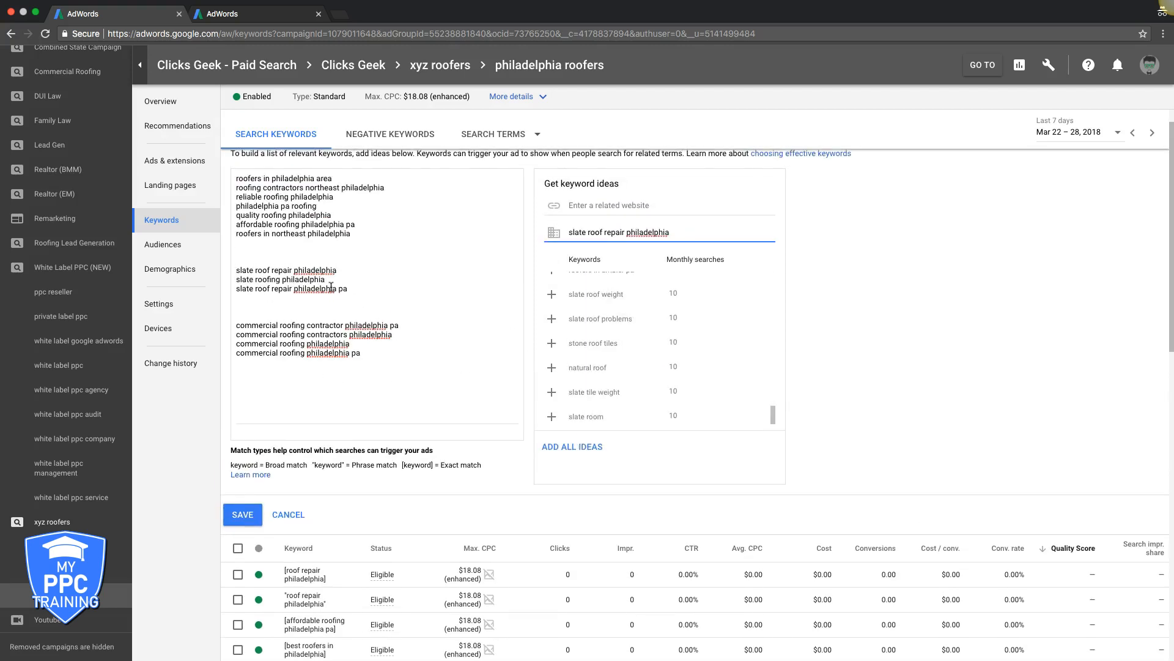
drag(236, 273, 369, 293)
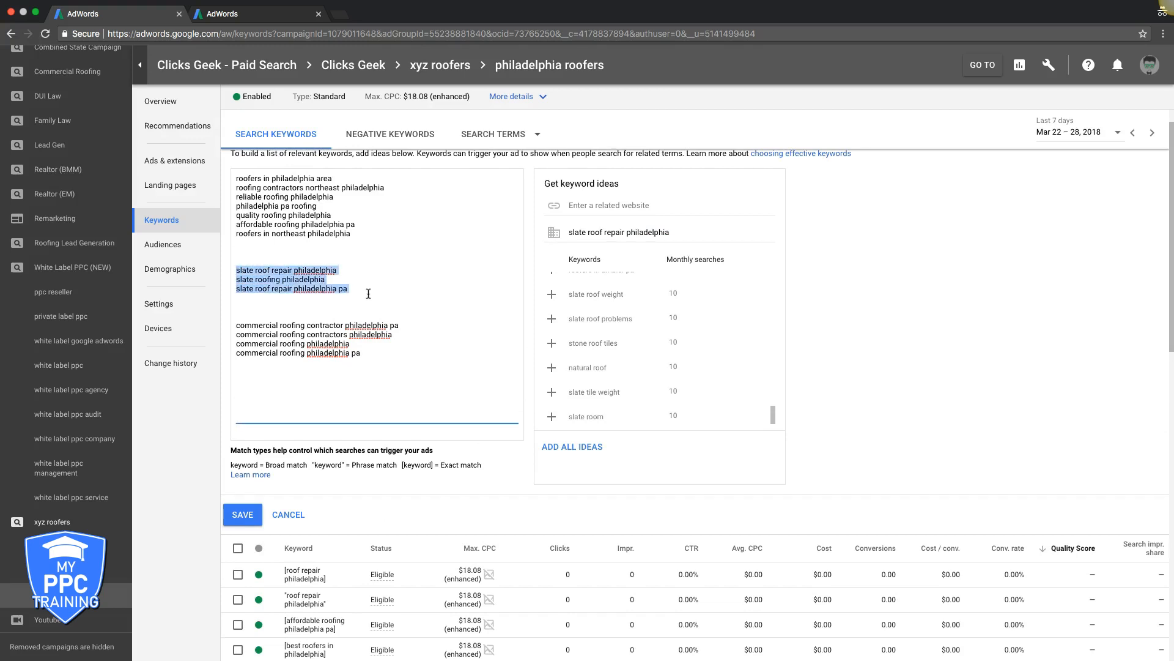
click(309, 337)
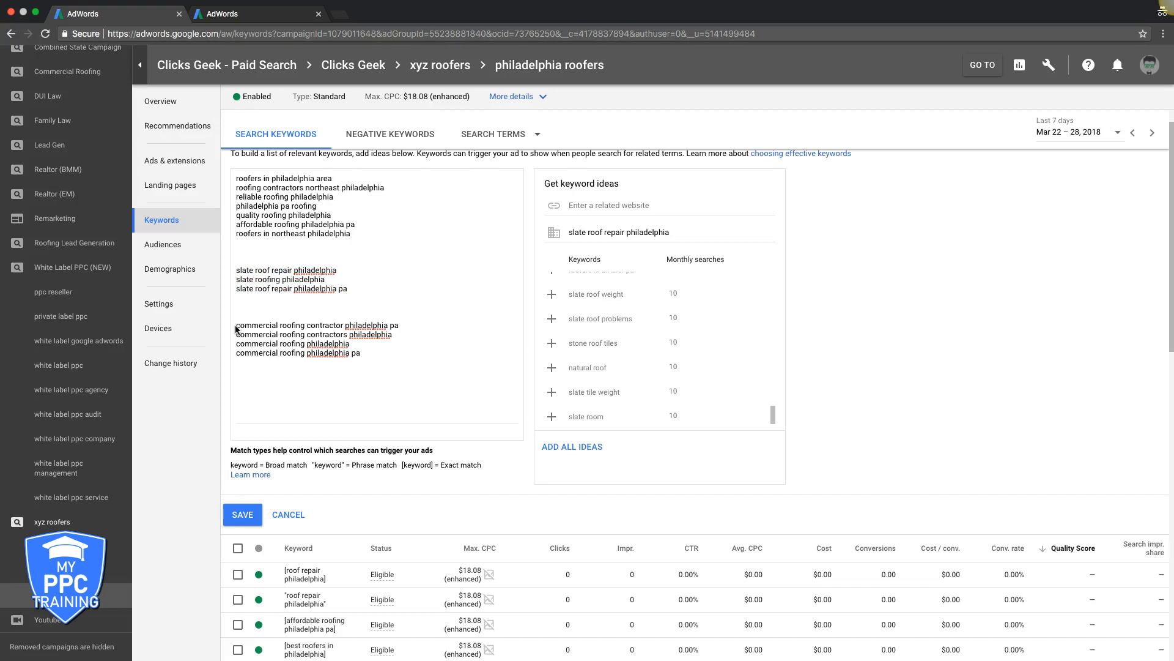
drag(239, 324, 396, 353)
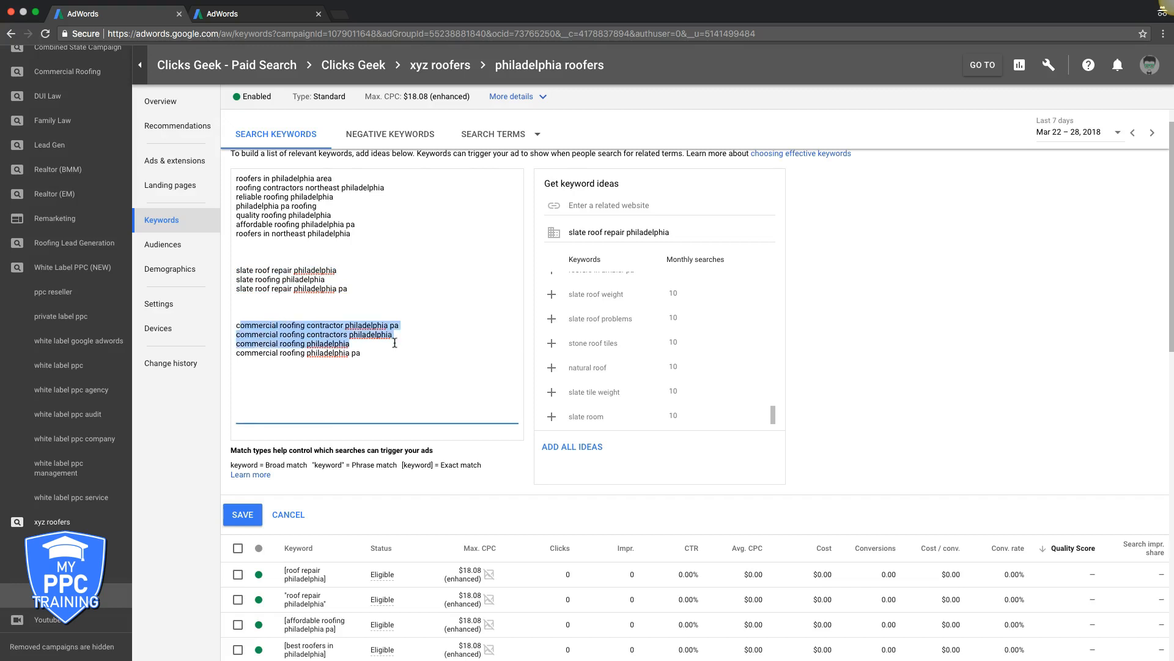
click(371, 358)
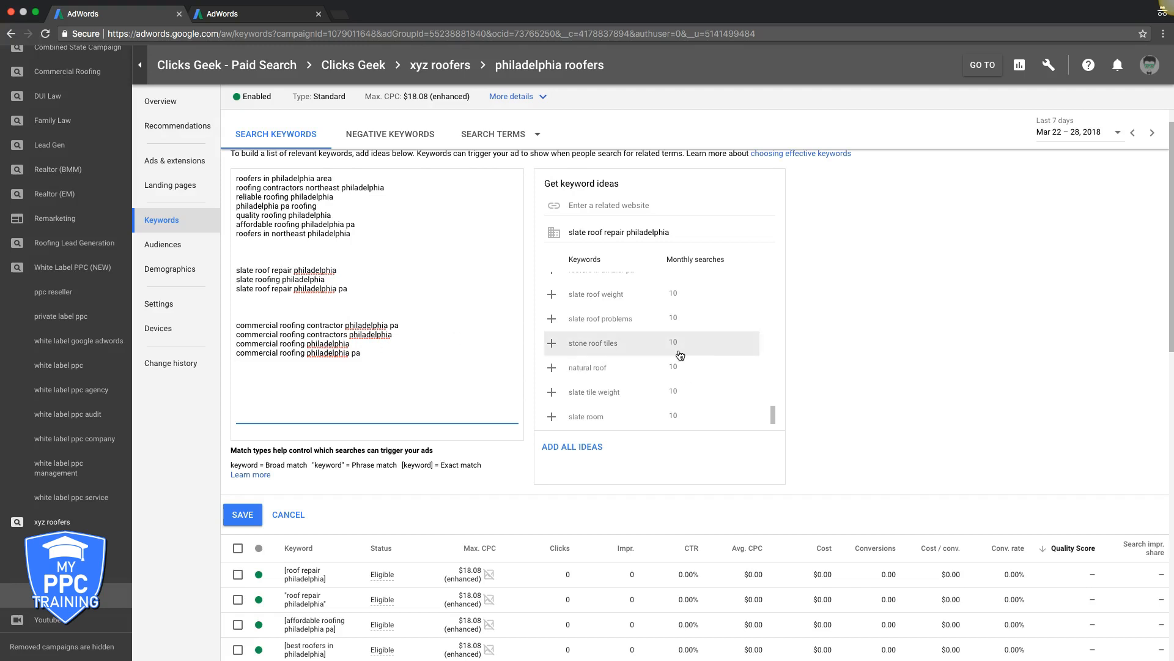
scroll(641, 372, down, 3)
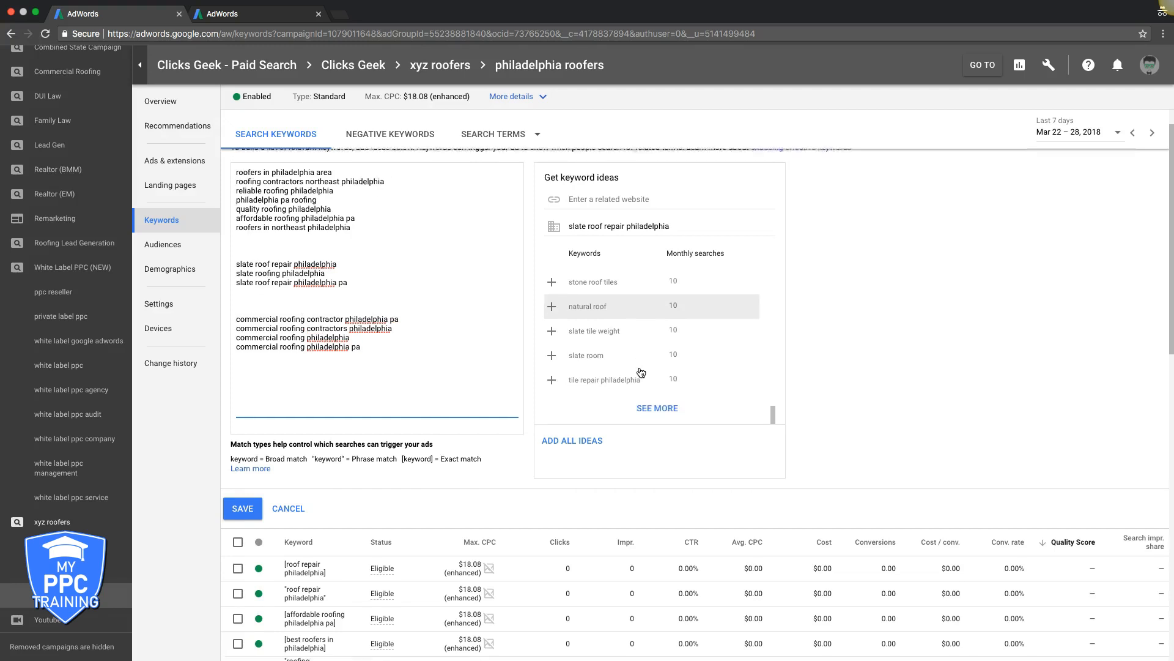
scroll(597, 343, down, 5)
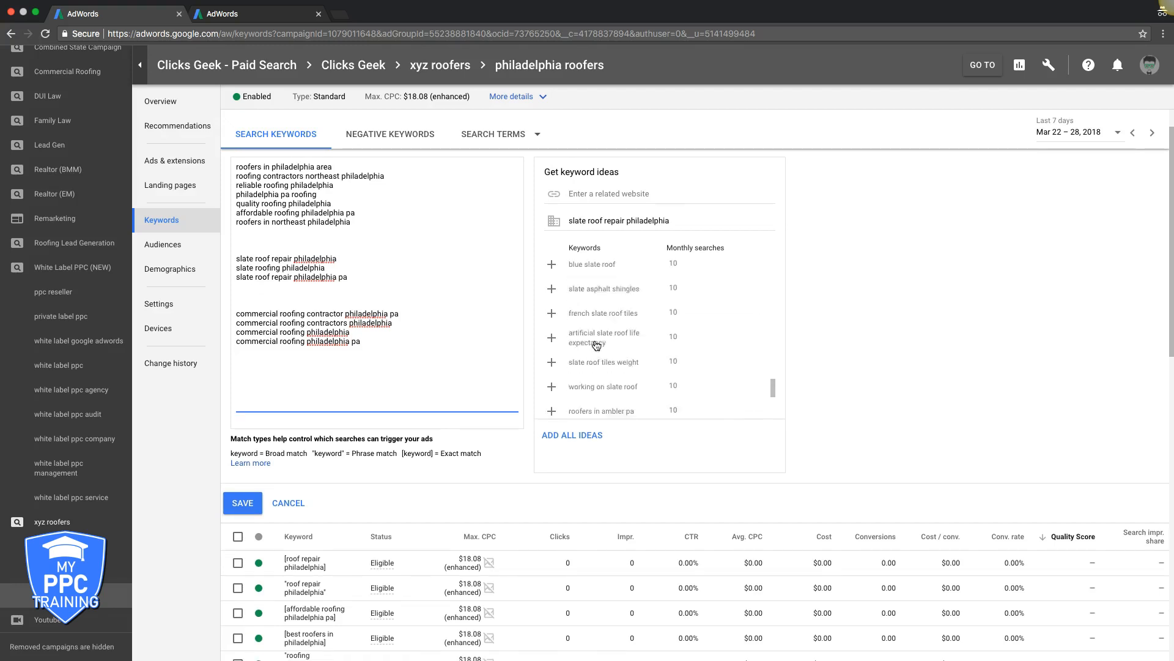
scroll(596, 345, up, 5)
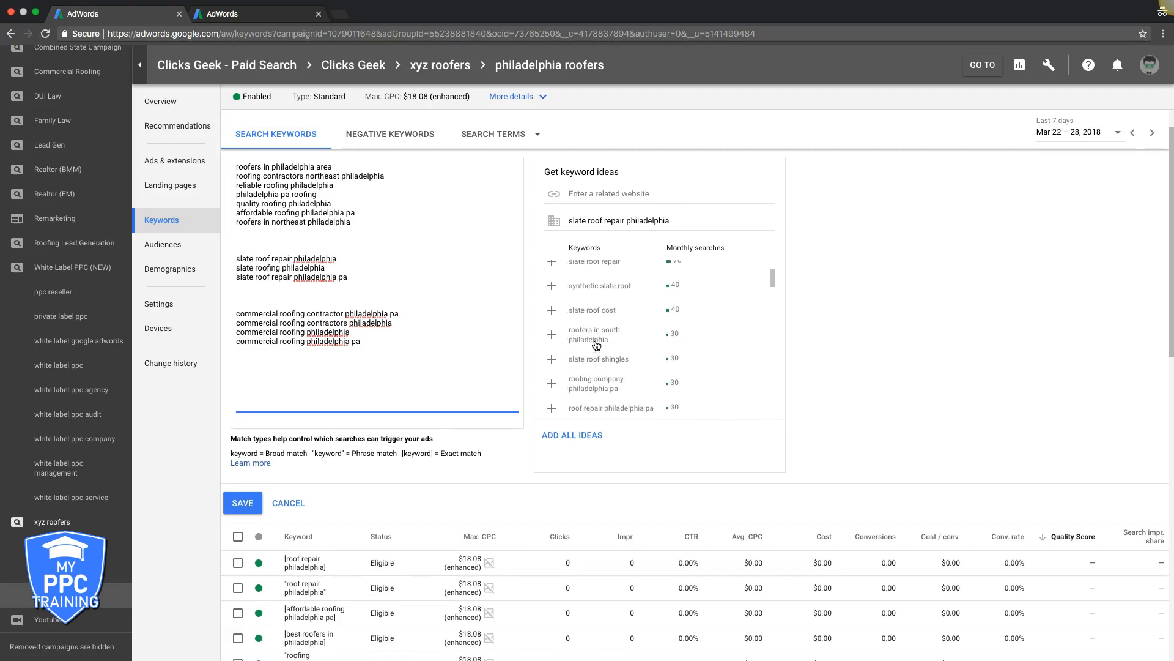